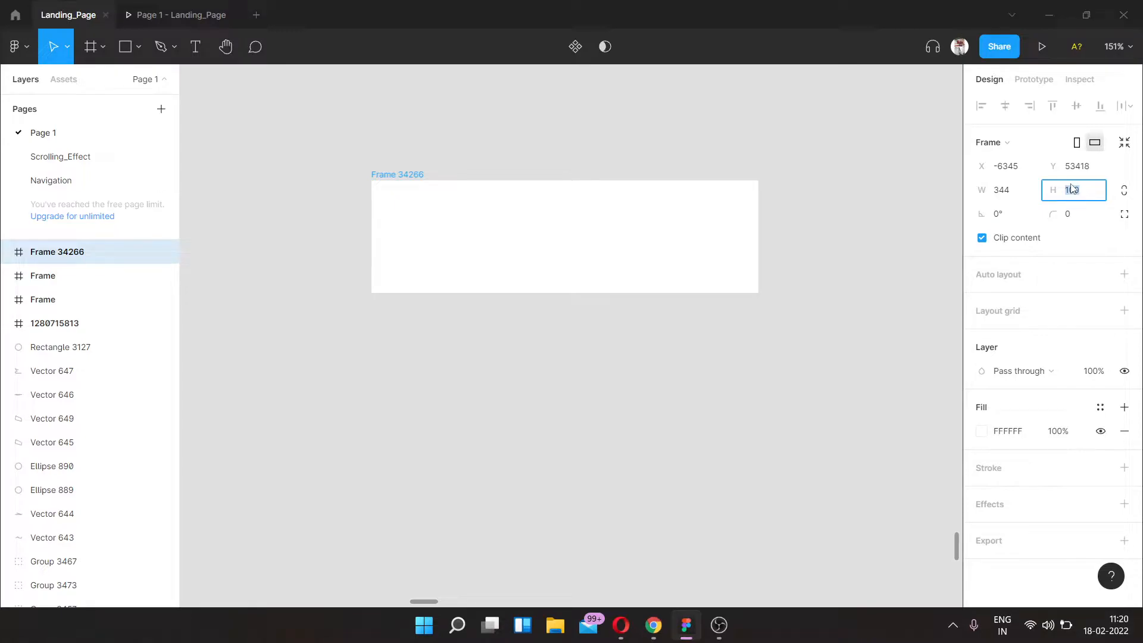
Step: Set the empty frame's height to 60 and its corner radius to 50
click(1075, 213)
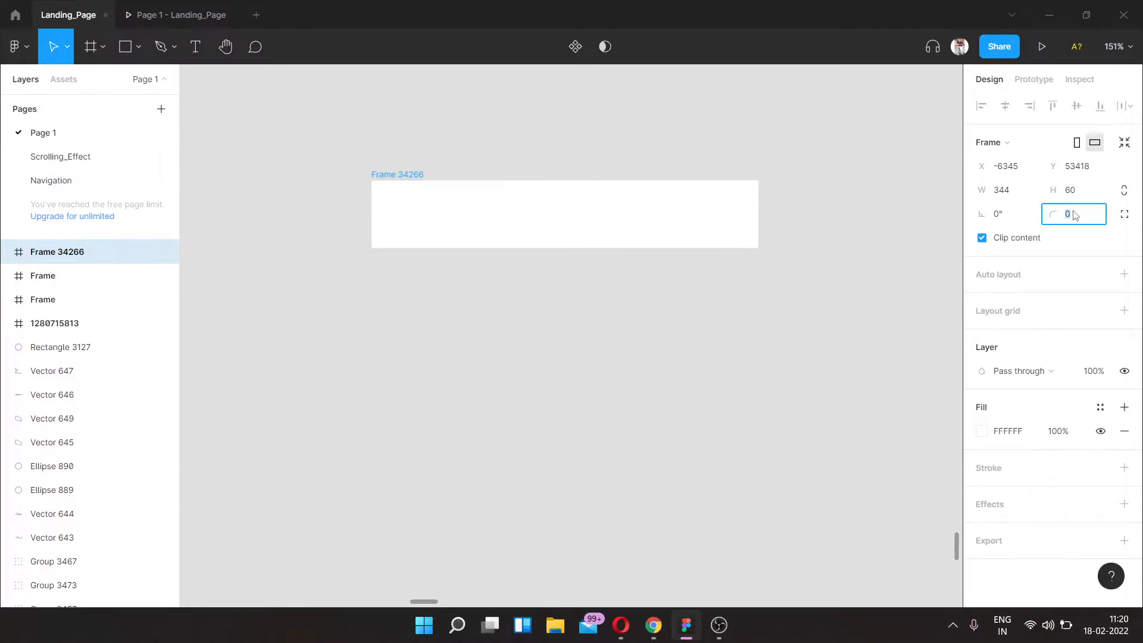
text(50)
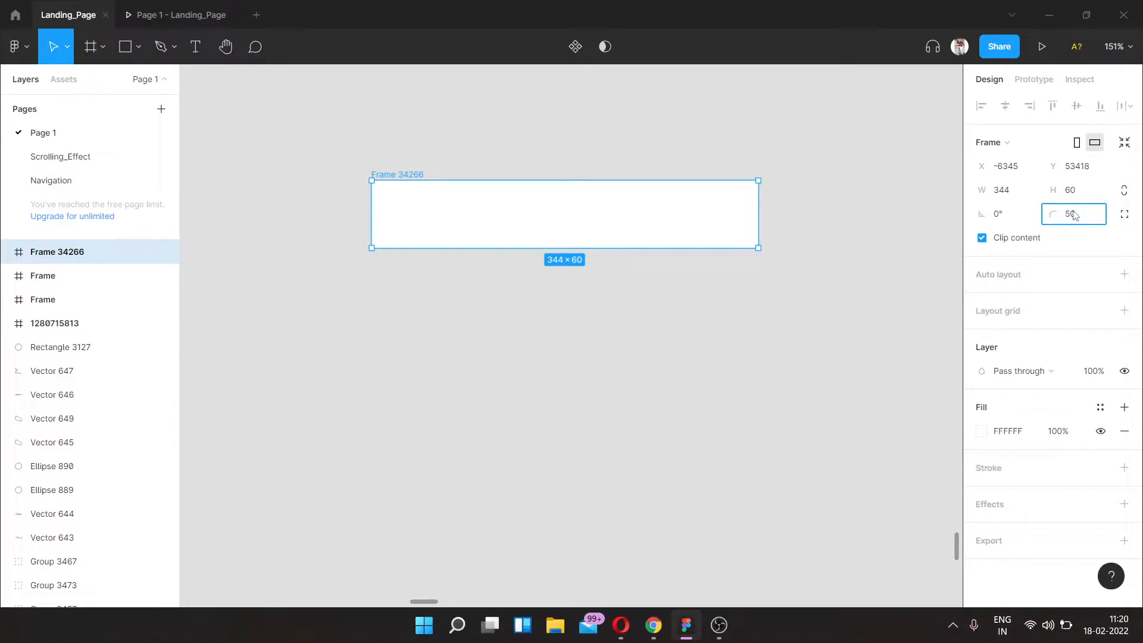
key(Return)
Step: Move the rounded frame slightly down and to the right on the canvas and rename it 1
drag(571, 235, 582, 258)
double_click(399, 198)
text(1)
click(503, 171)
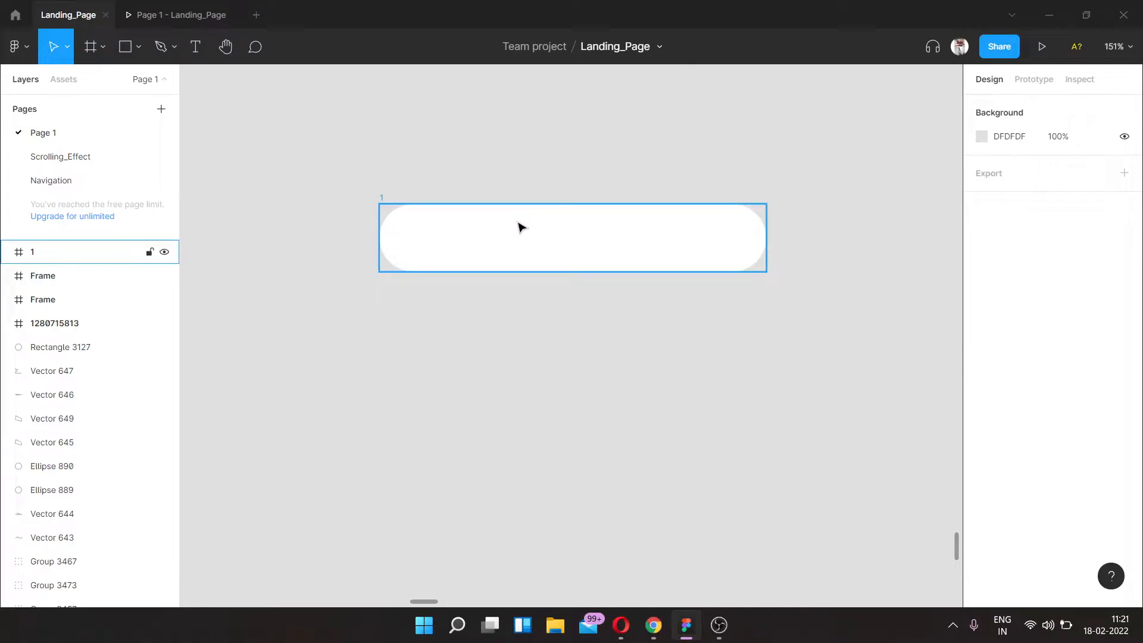
right_click(351, 170)
mouse_move(476, 291)
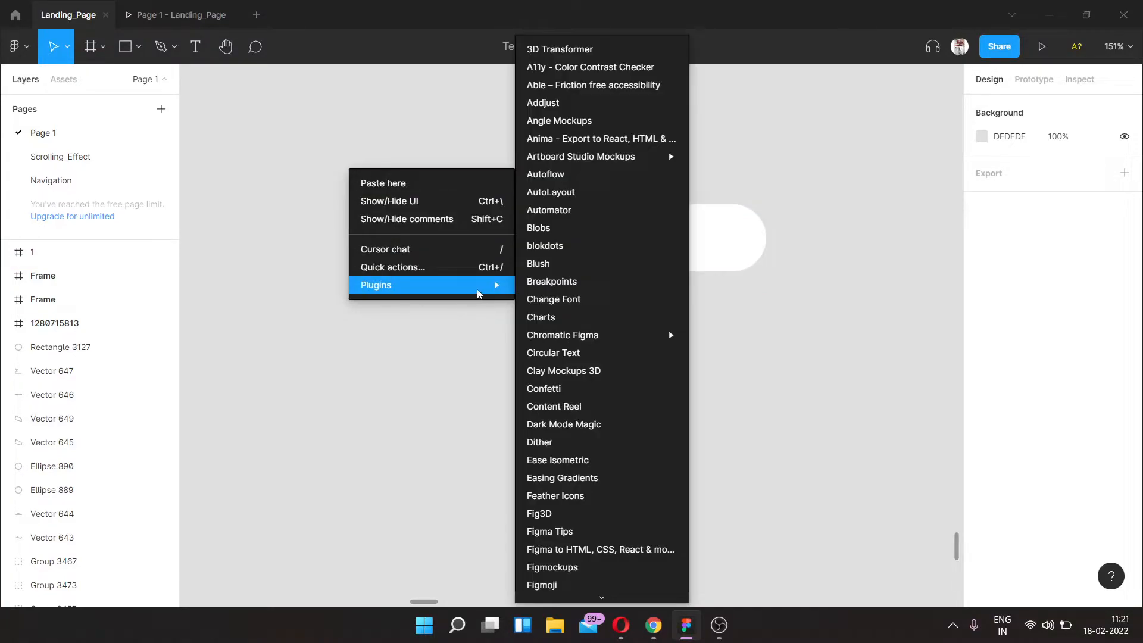
scroll(571, 333, down, 5)
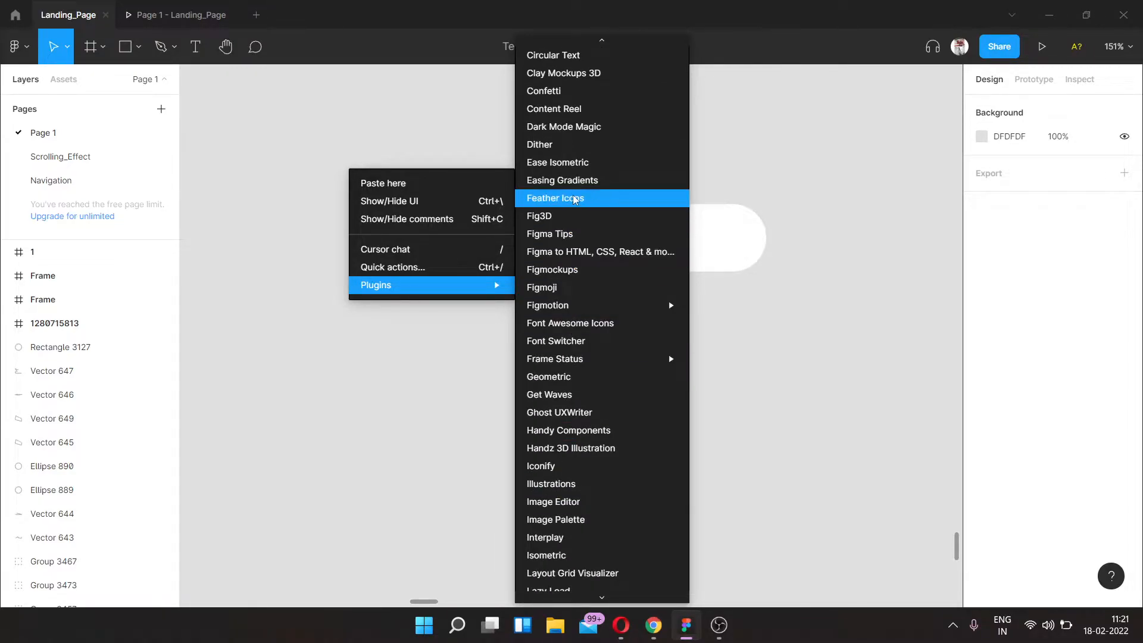
scroll(567, 546, down, 5)
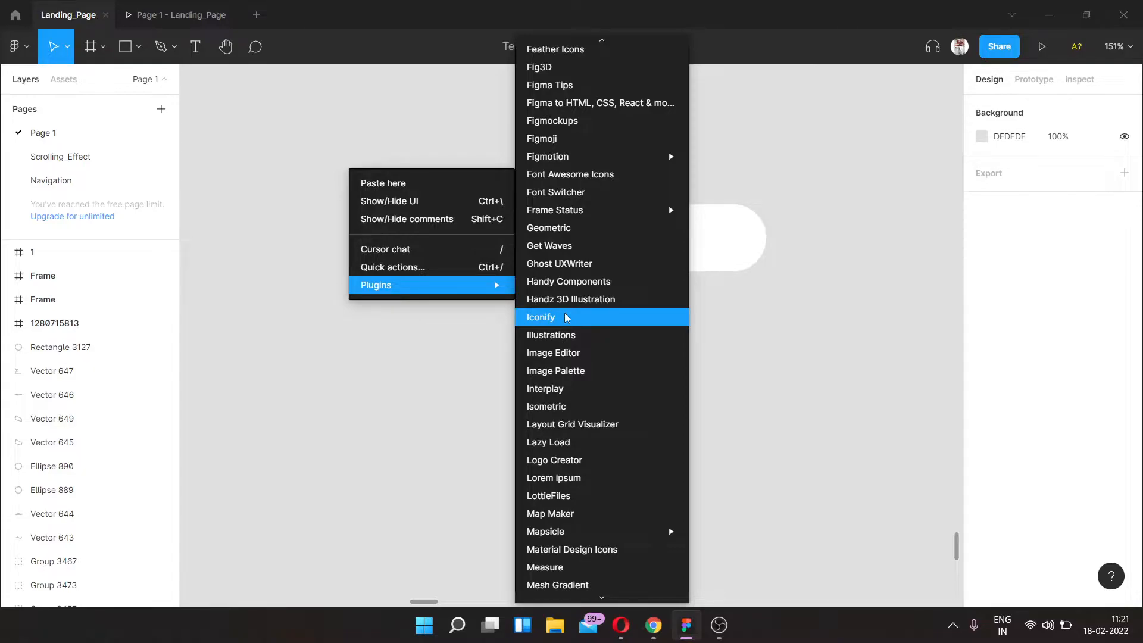
click(770, 298)
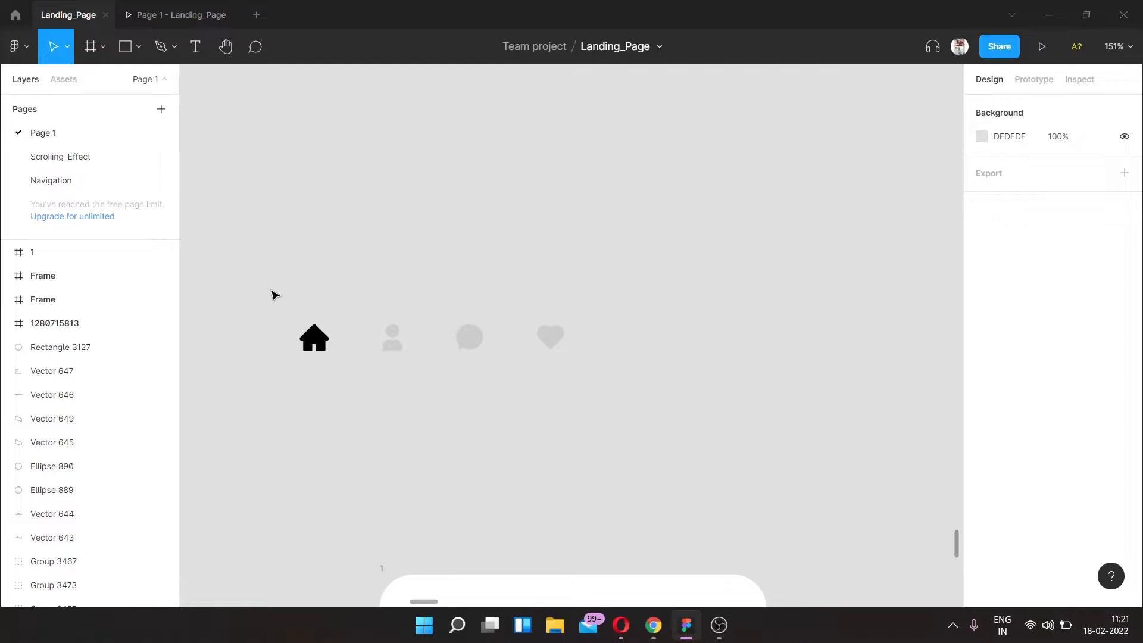
Step: Move the home, user, chat and heart icons together into the middle of frame 1
drag(271, 289, 631, 409)
drag(505, 339, 640, 365)
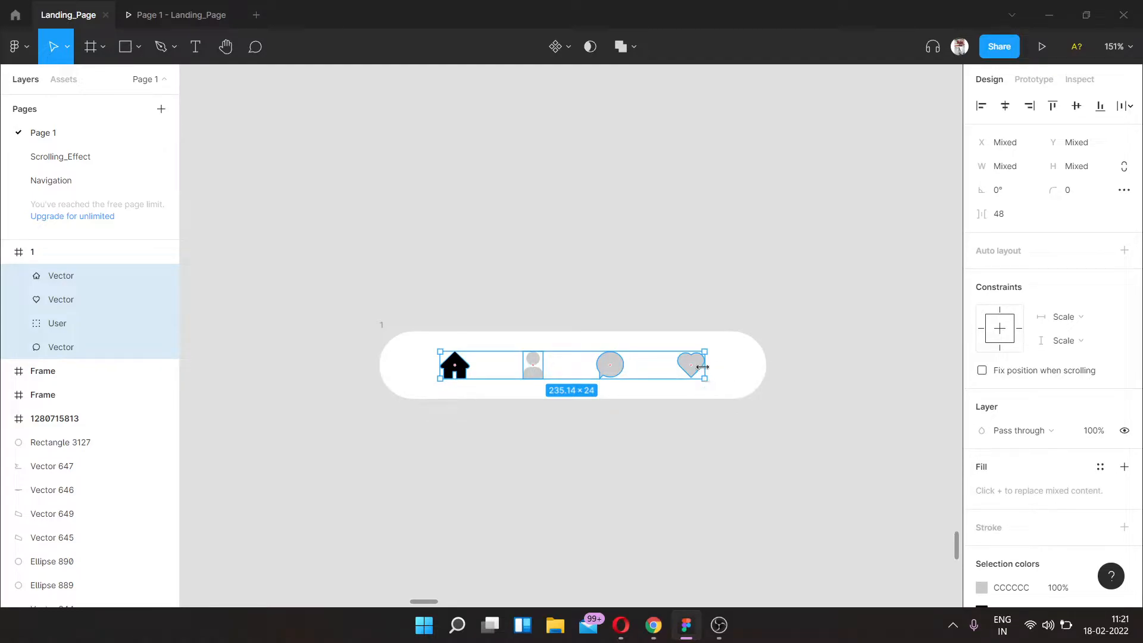
click(619, 443)
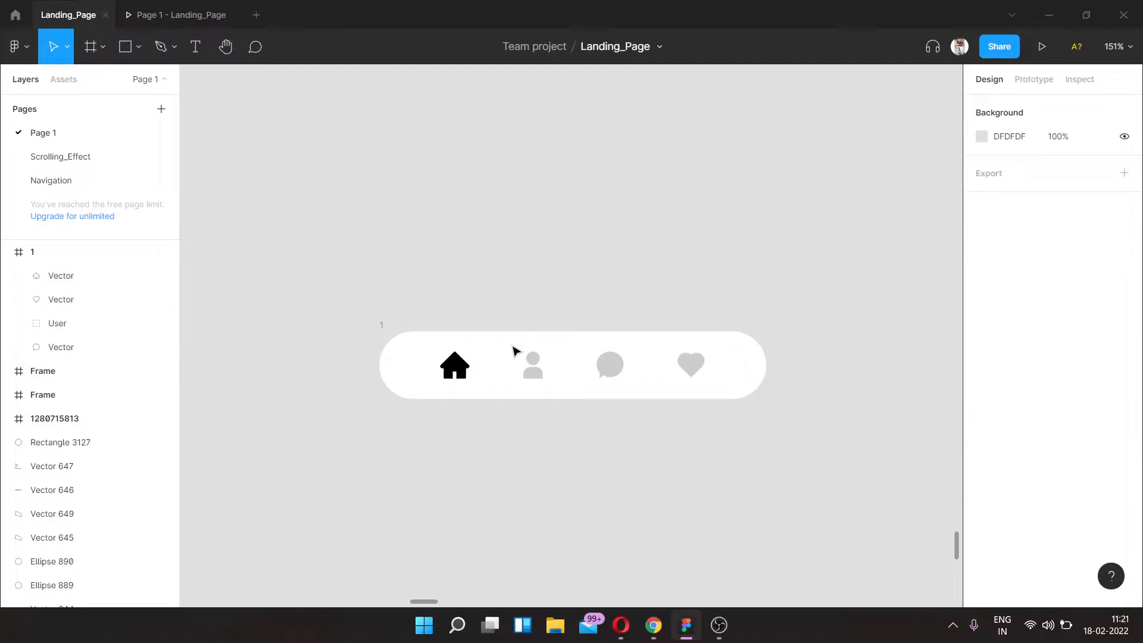
Step: Place a default 100 × 100 rectangle just below the home icon
scroll(452, 410, up, 5)
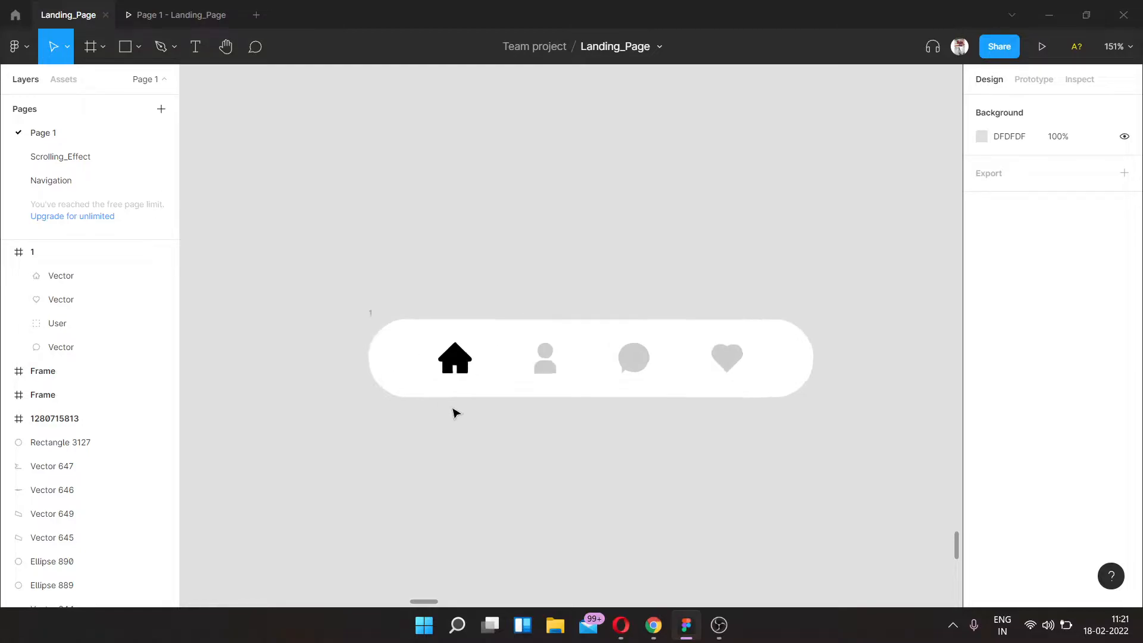
click(405, 283)
click(480, 417)
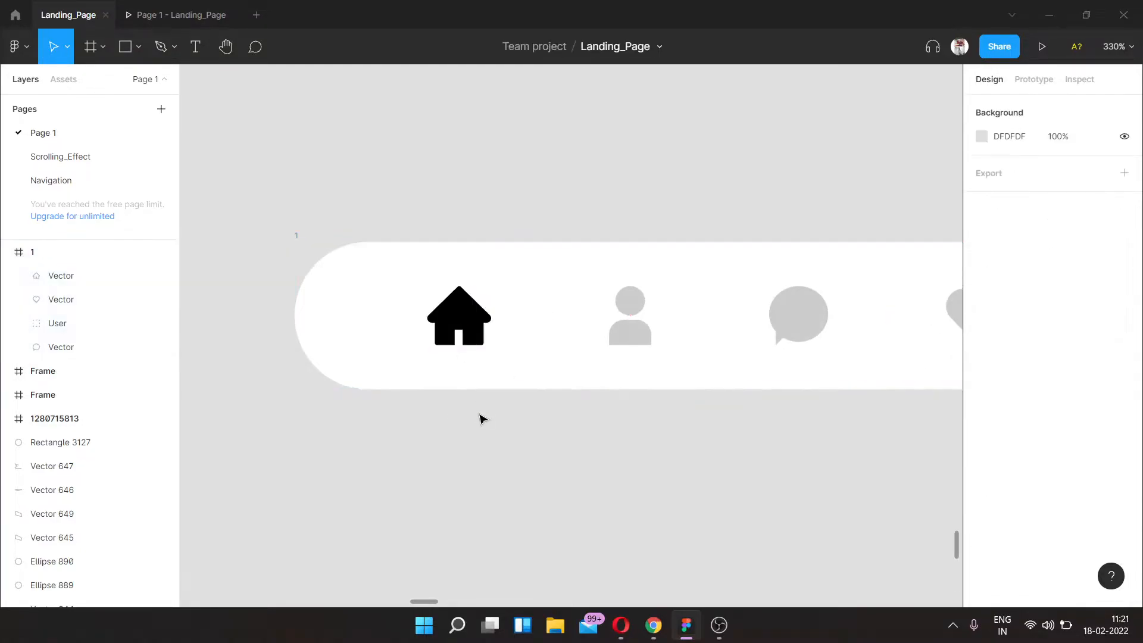
key(r)
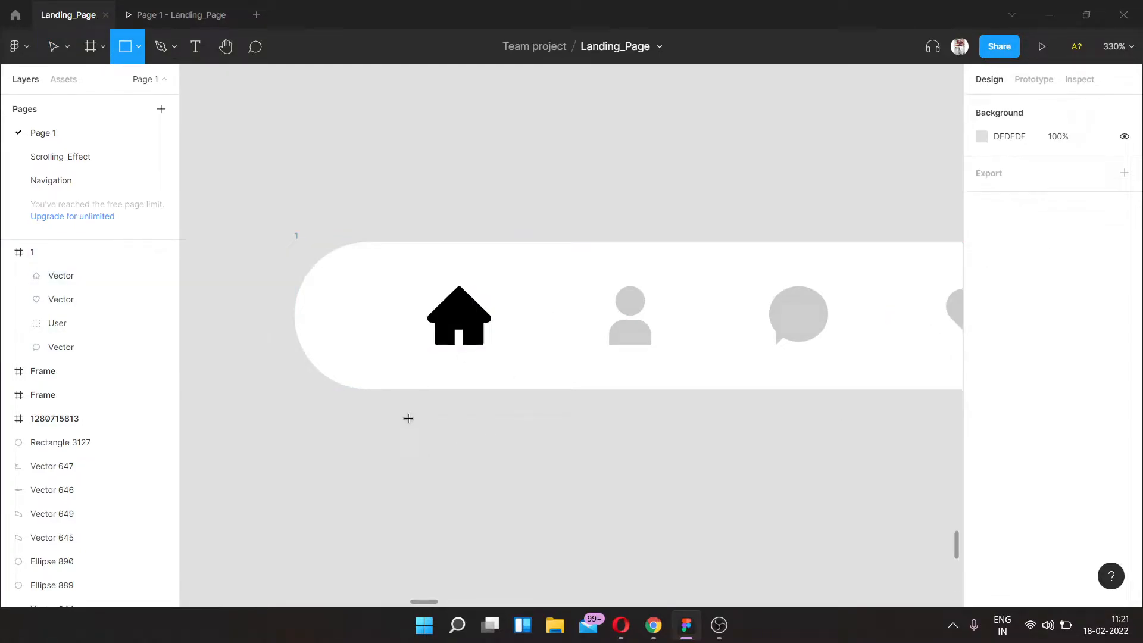
click(434, 485)
key(Escape)
click(477, 417)
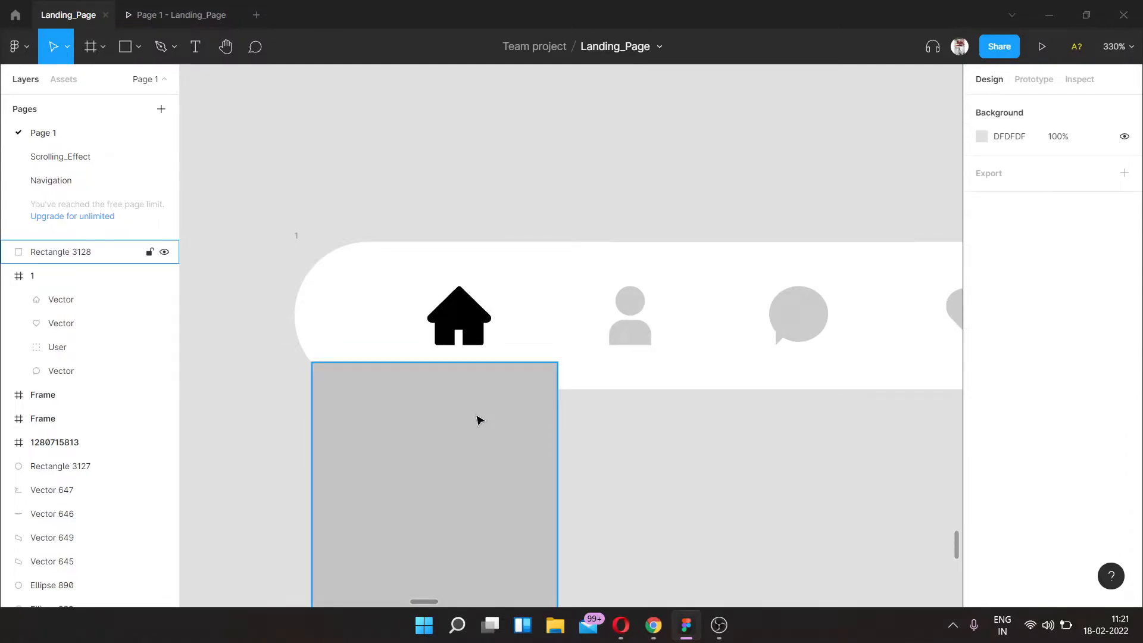
Step: Set the rectangle's width to 15, height to 3 and corner radius to 15
click(1004, 176)
text(1)
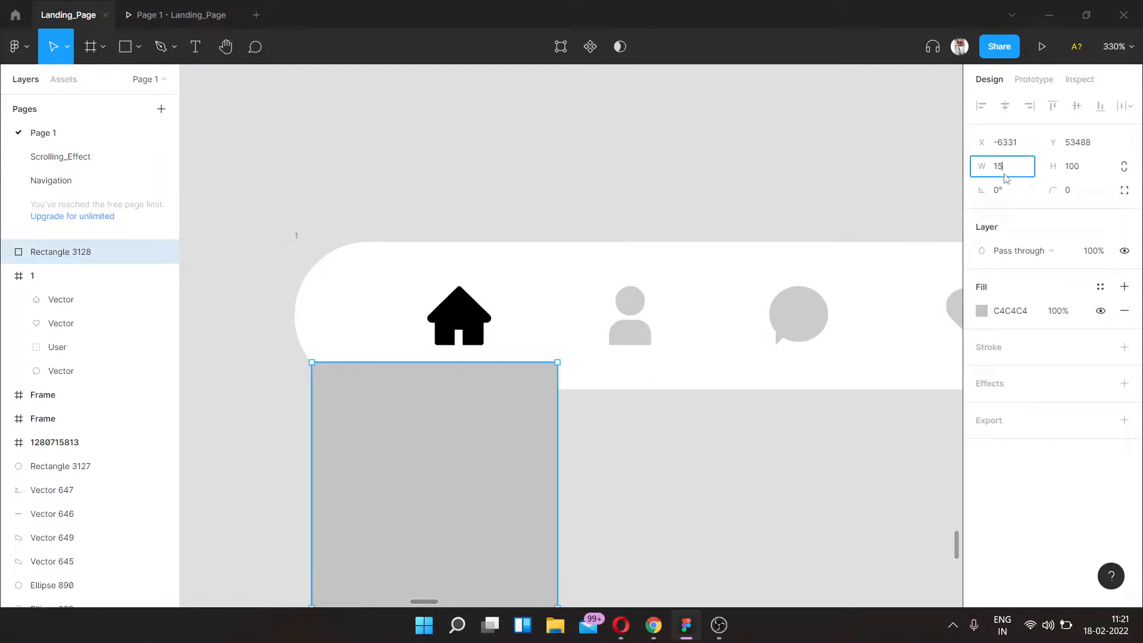
text(5)
click(1073, 167)
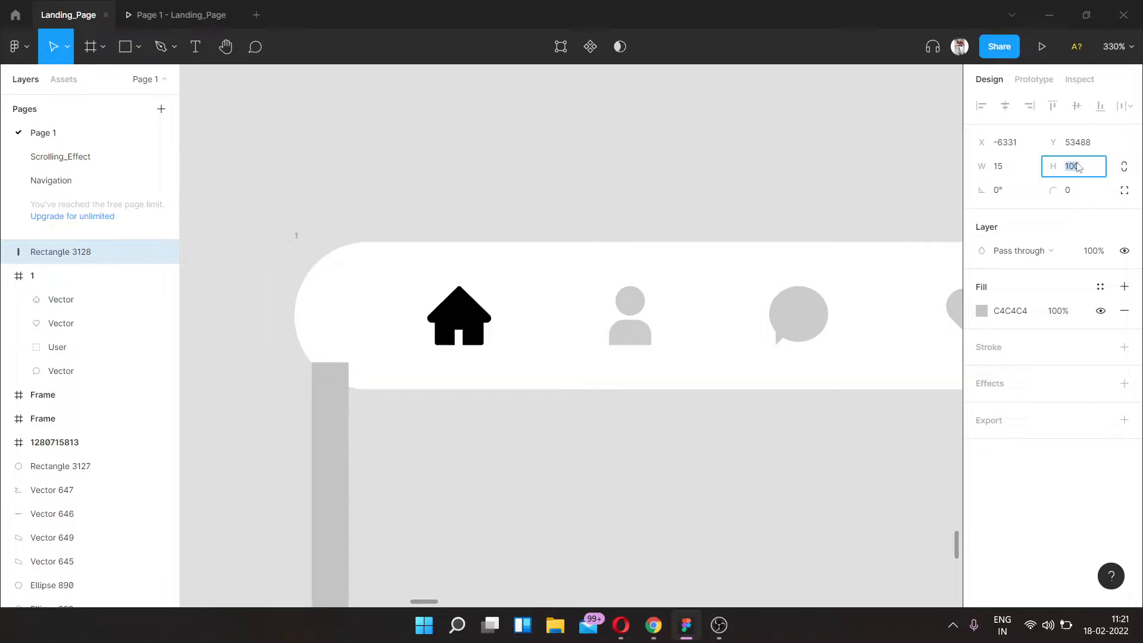
key(Tab)
text(15)
key(Return)
Step: Move the small rounded bar to just beneath the home icon, horizontally centred on it
scroll(371, 350, up, 5)
drag(272, 367, 575, 363)
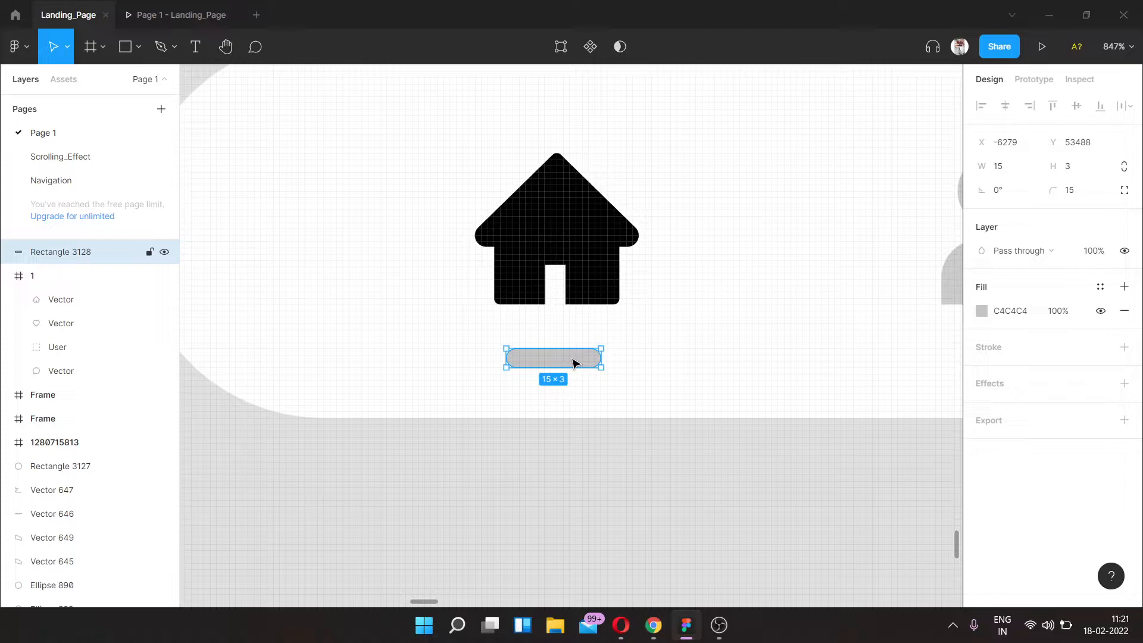
click(495, 479)
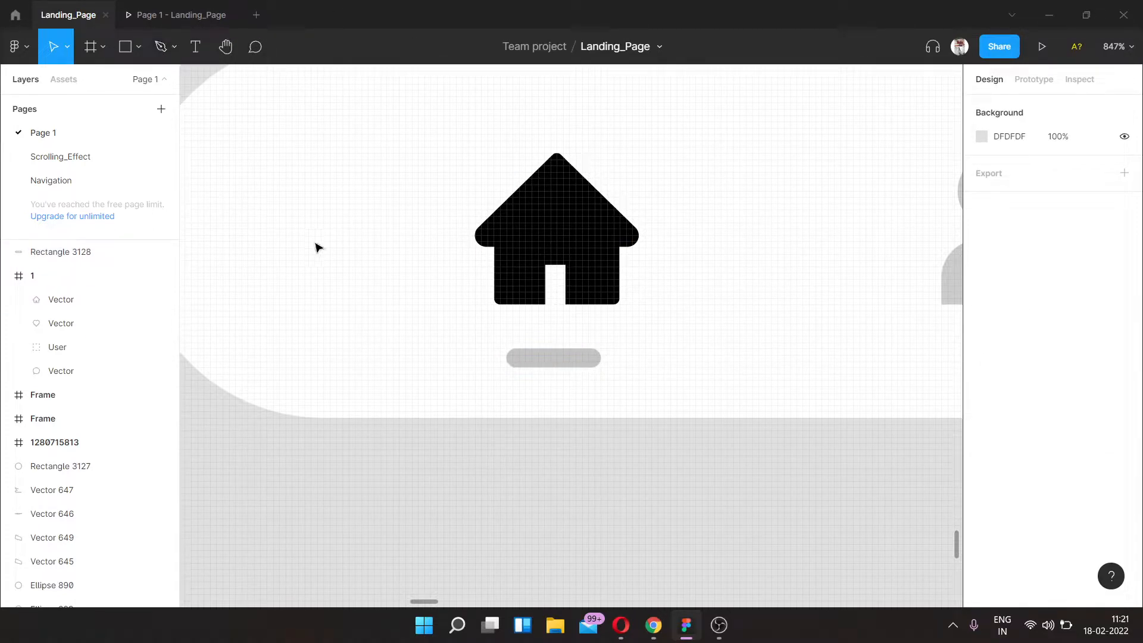
key(l)
drag(402, 489, 625, 493)
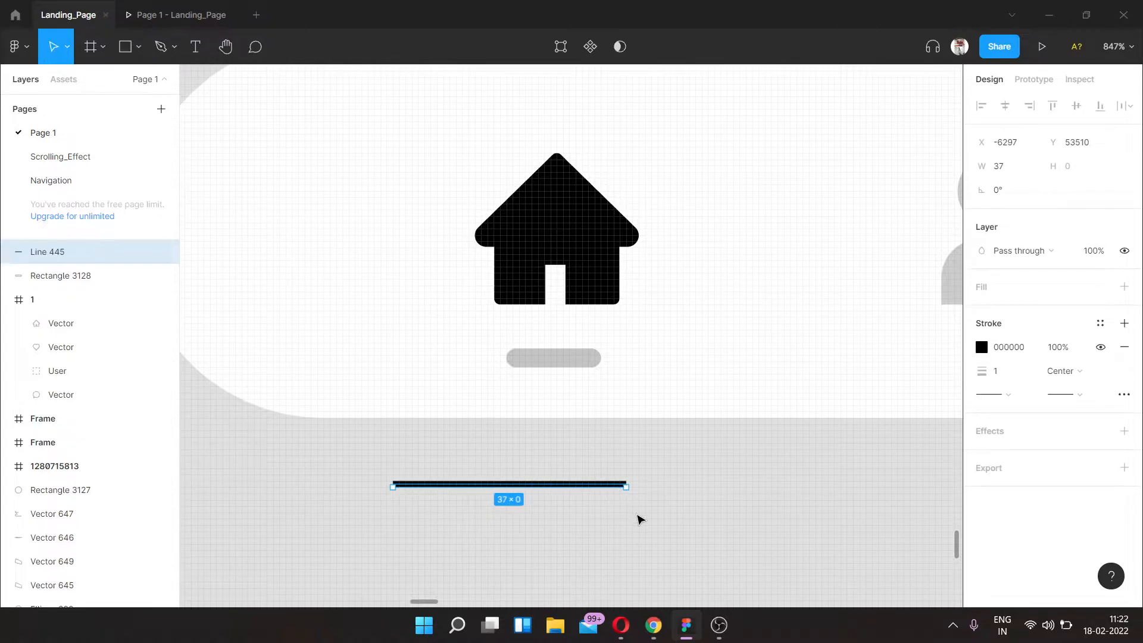
click(638, 518)
click(596, 483)
key(Delete)
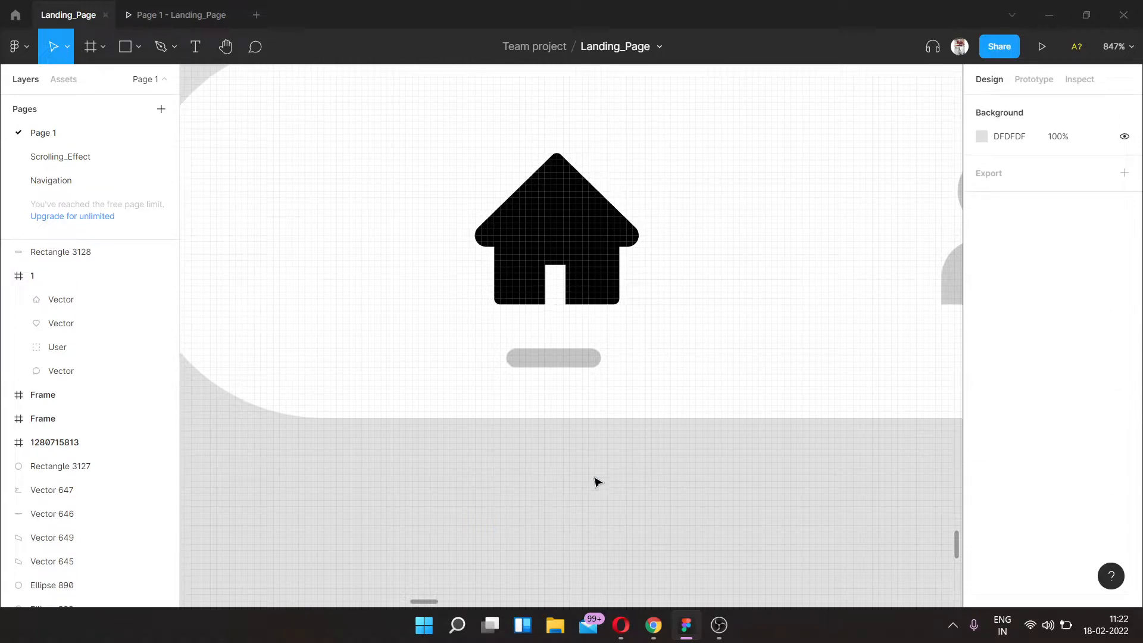
Step: Nudge the rounded bar down by 1 px to widen its gap below the home icon
scroll(618, 369, down, 5)
scroll(617, 370, up, 3)
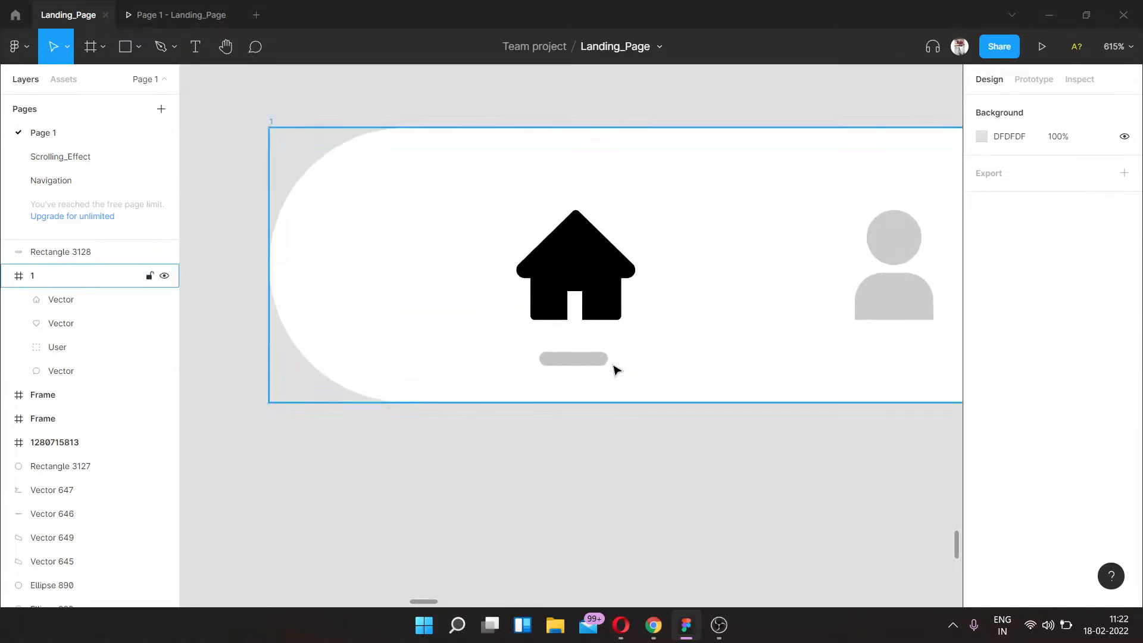
scroll(614, 371, right, 2)
click(565, 361)
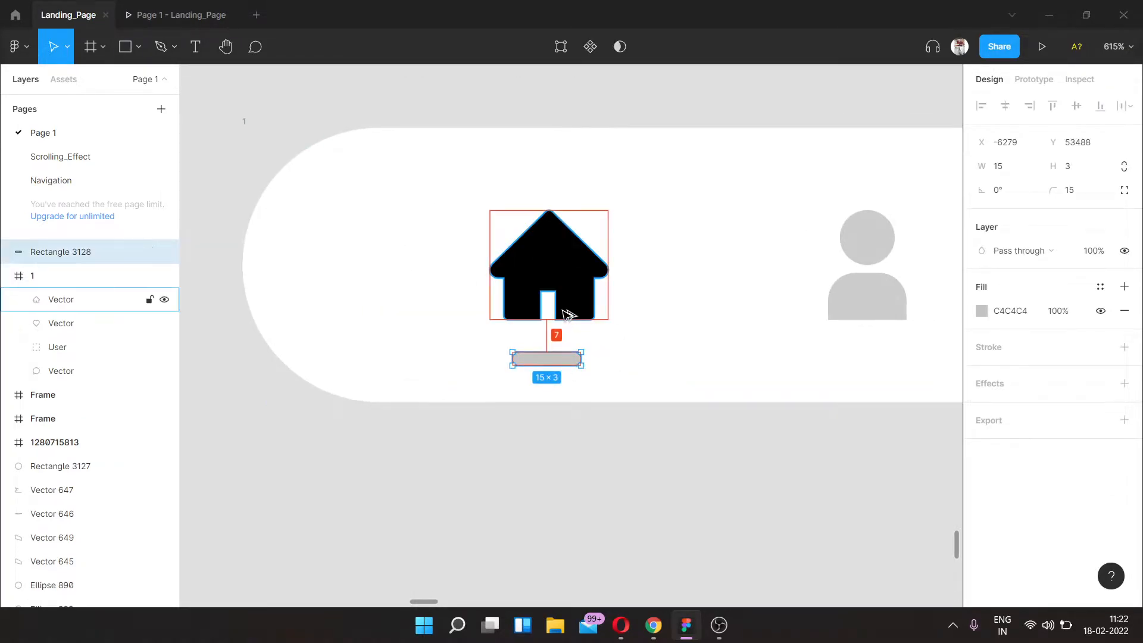
key(Down)
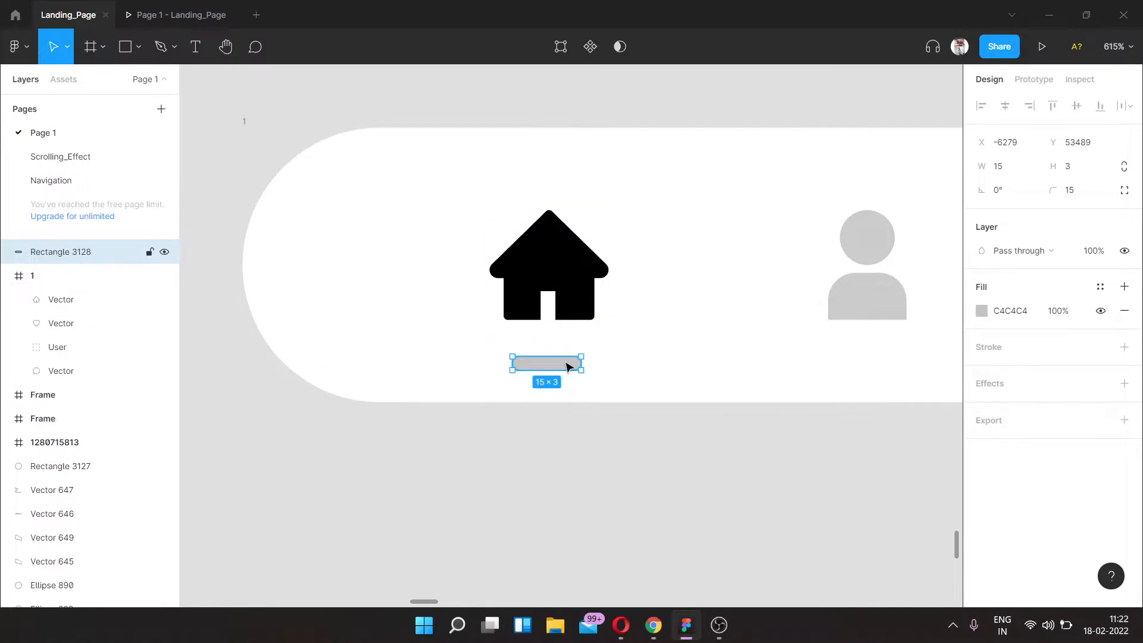
Step: Fill the bar with the home icon's black, 000000, by sampling the icon with the eyedropper
key(i)
click(541, 243)
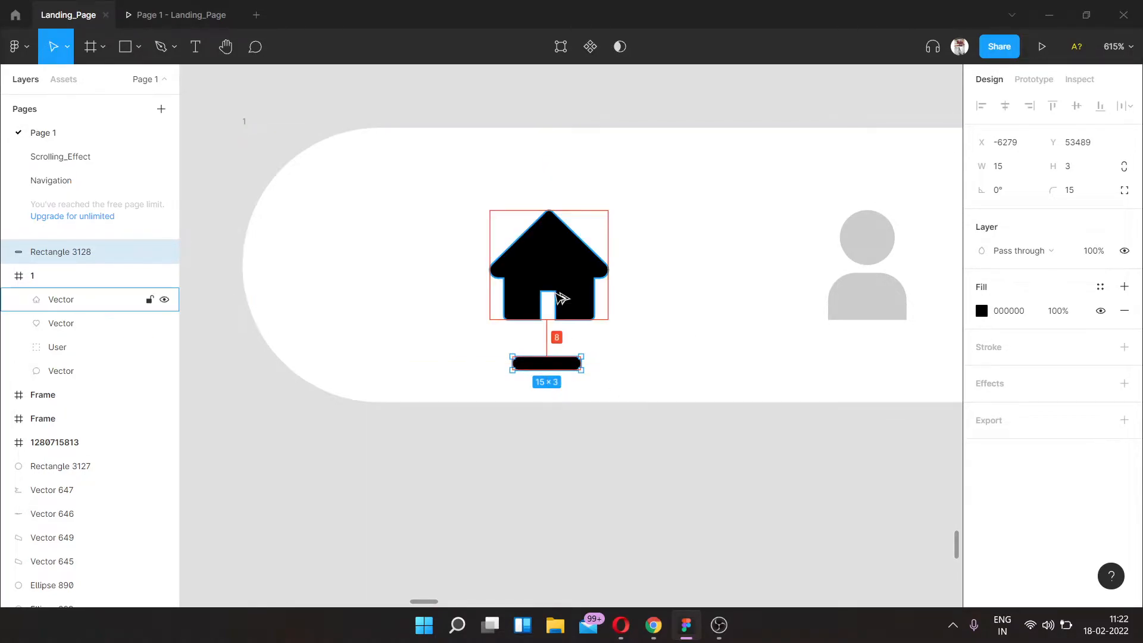
shift+click(565, 294)
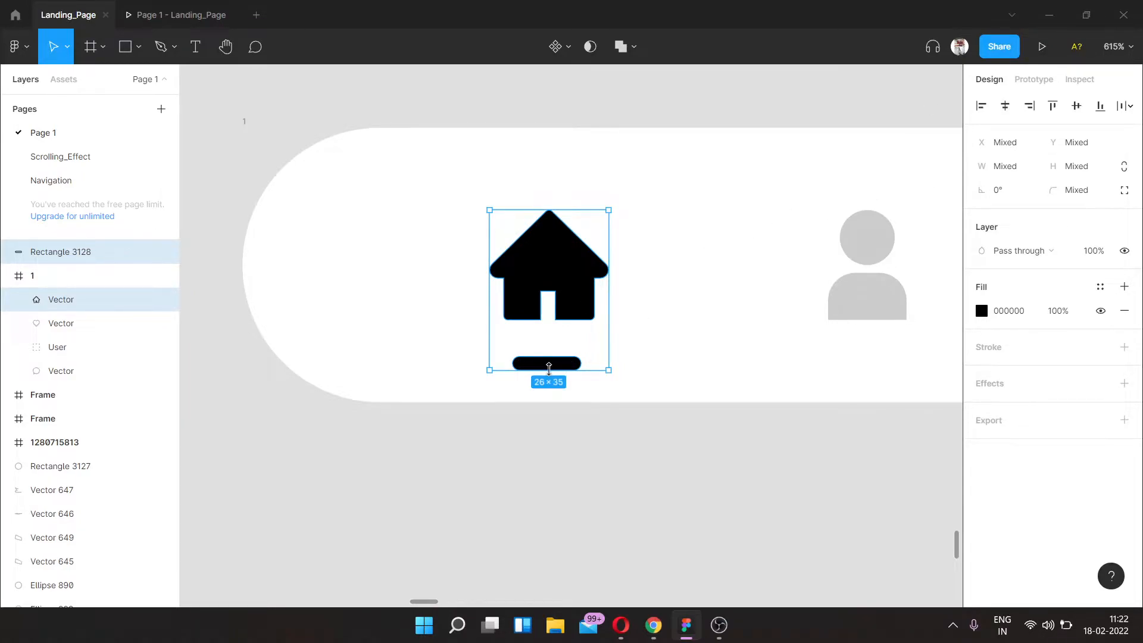
click(679, 345)
Step: Measure the spacing from the four icons to the edges of frame 1 and to the indicator bar
scroll(620, 339, down, 3)
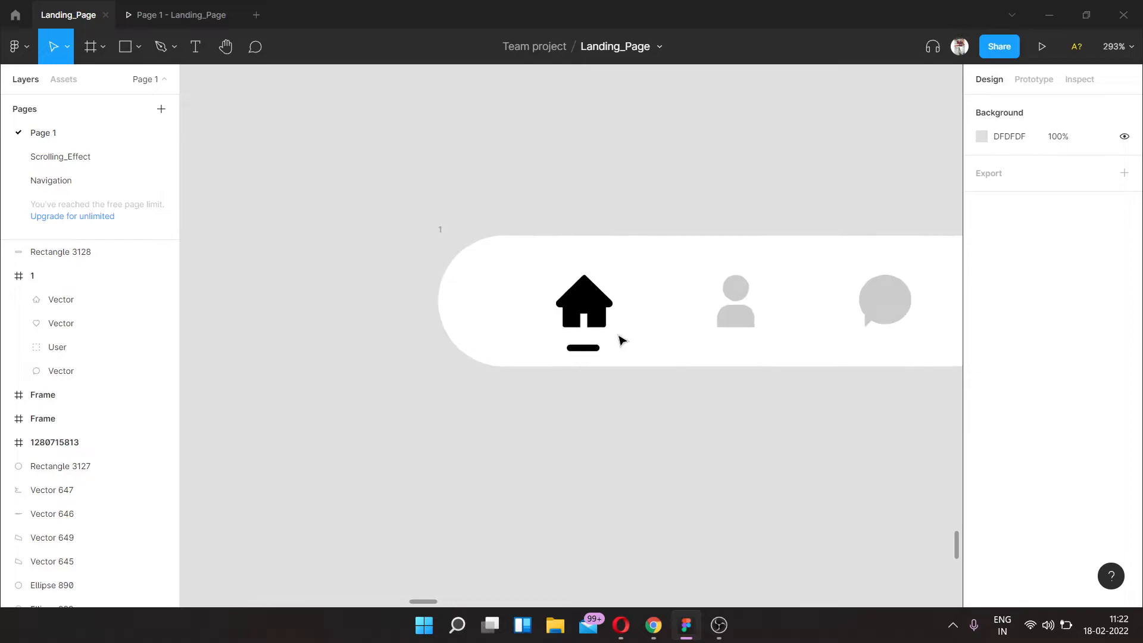
scroll(620, 340, down, 4)
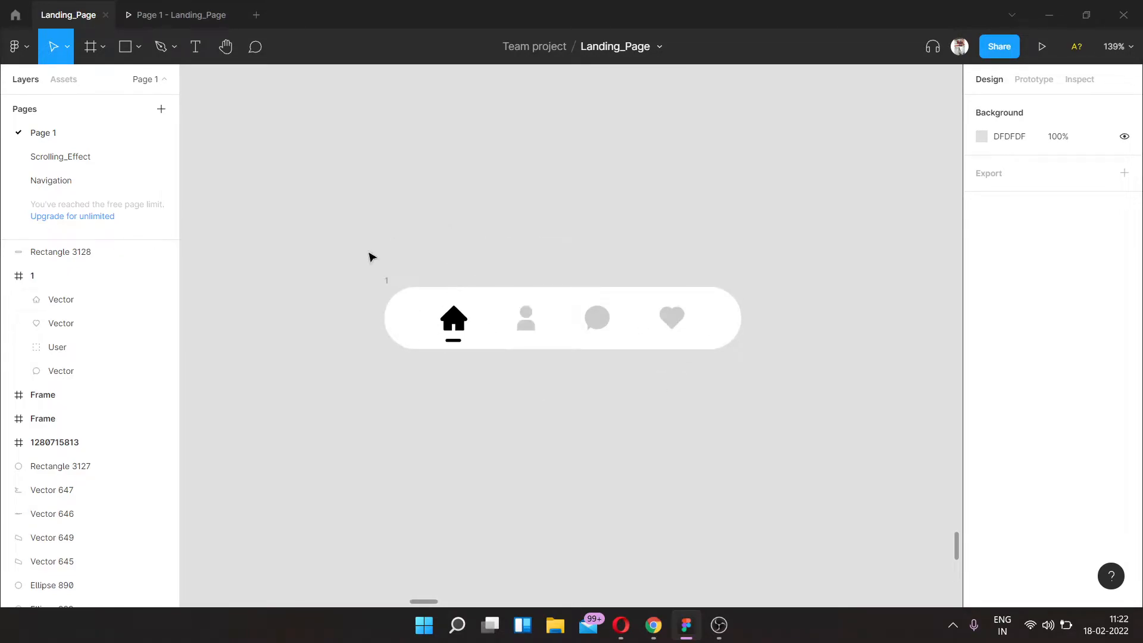
drag(428, 302, 727, 323)
key(alt)
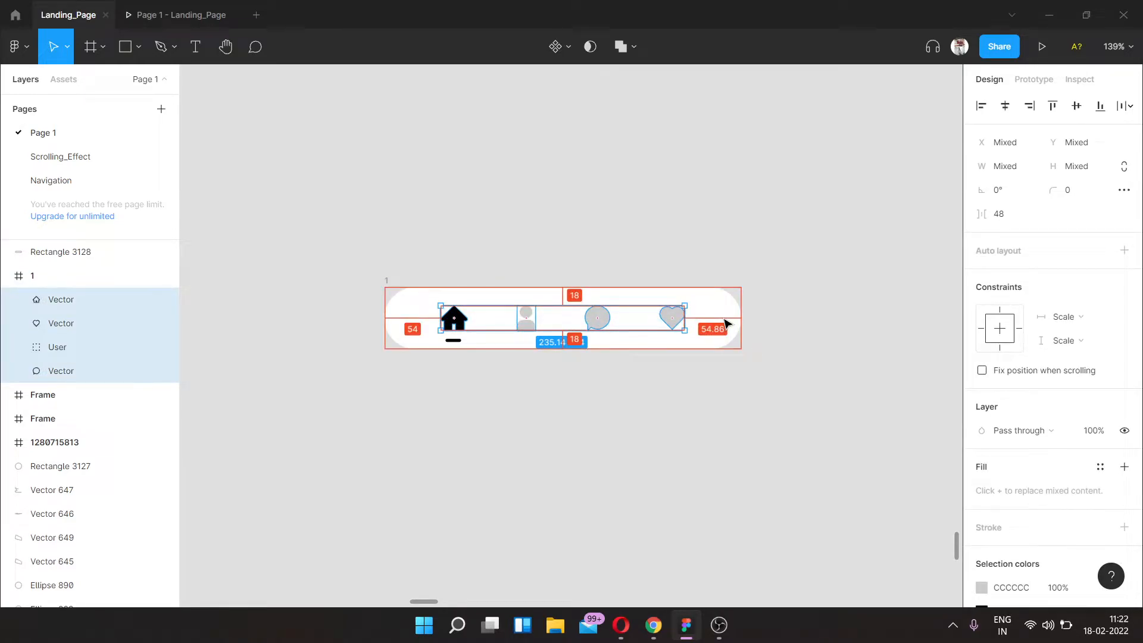
scroll(441, 339, up, 5)
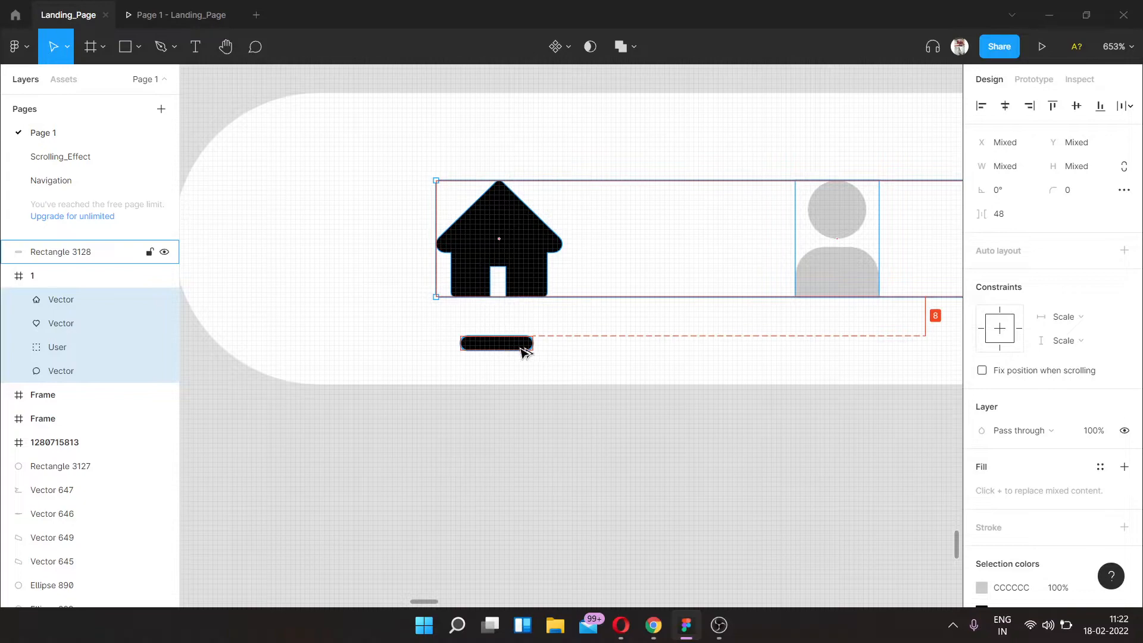
scroll(522, 349, down, 5)
click(513, 388)
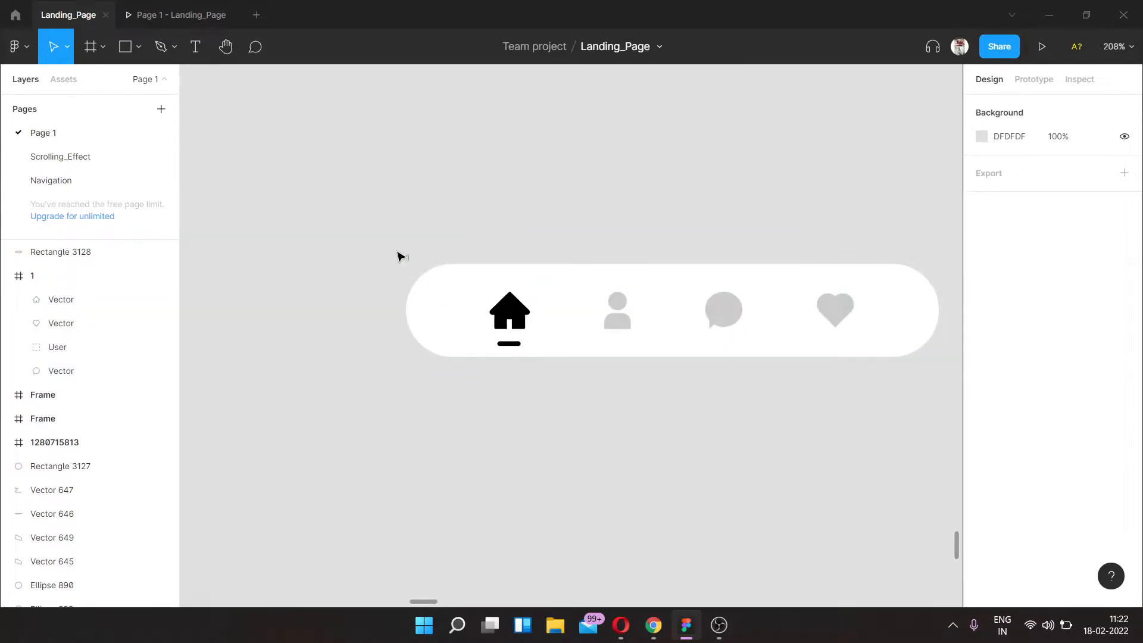
Step: Duplicate frame 1 straight down to about Y 53570, without the indicator bar, and rename the copy 2
click(416, 261)
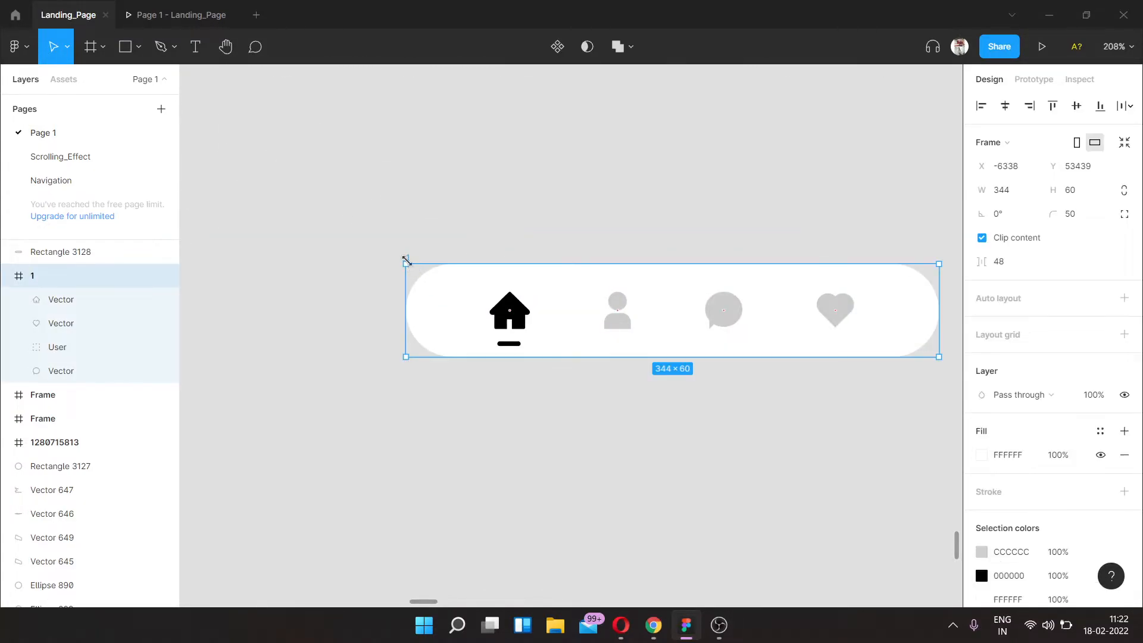
scroll(411, 257, down, 4)
drag(455, 285, 452, 365)
scroll(356, 337, up, 3)
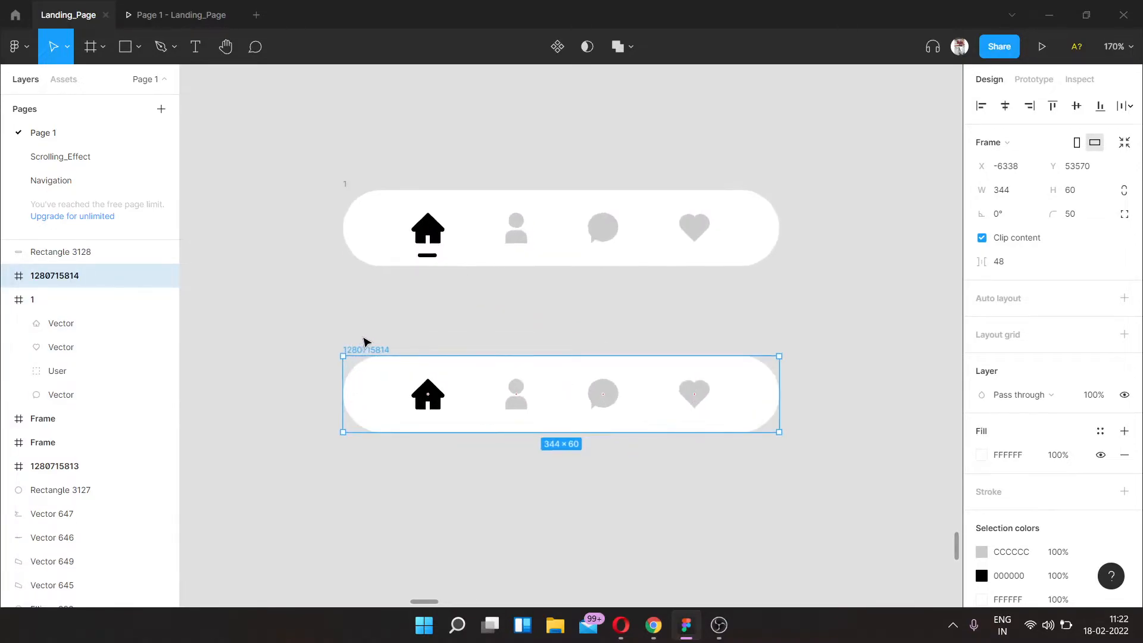
text(2)
click(391, 315)
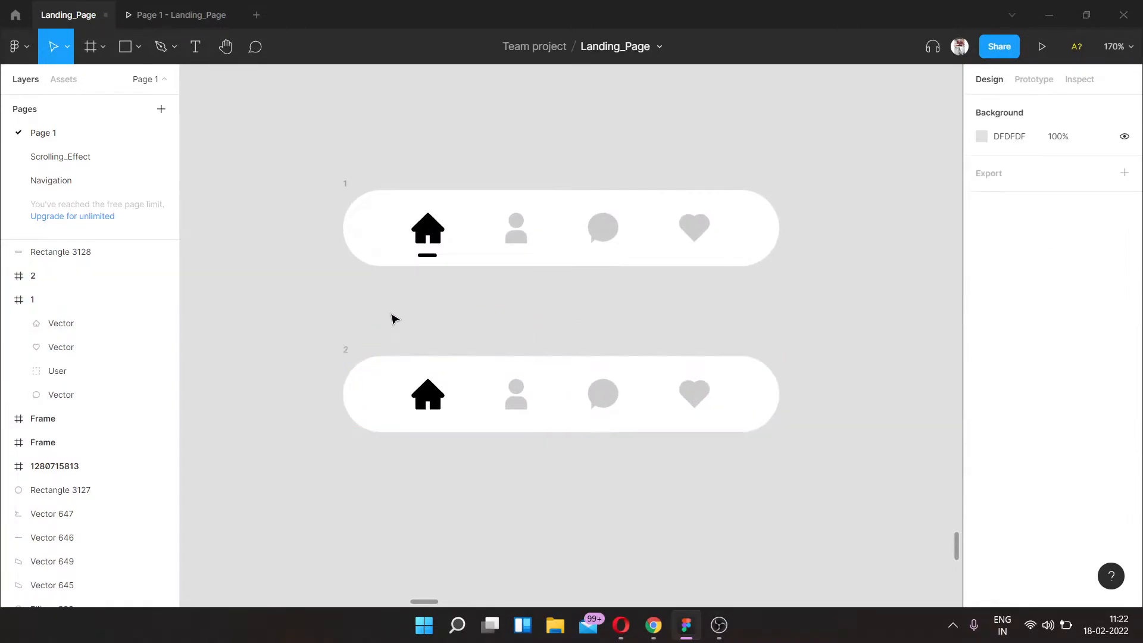
Step: Switch to the Page 1 prototype preview to examine the finished navigation bar
scroll(391, 315, right, 1)
scroll(393, 318, down, 1)
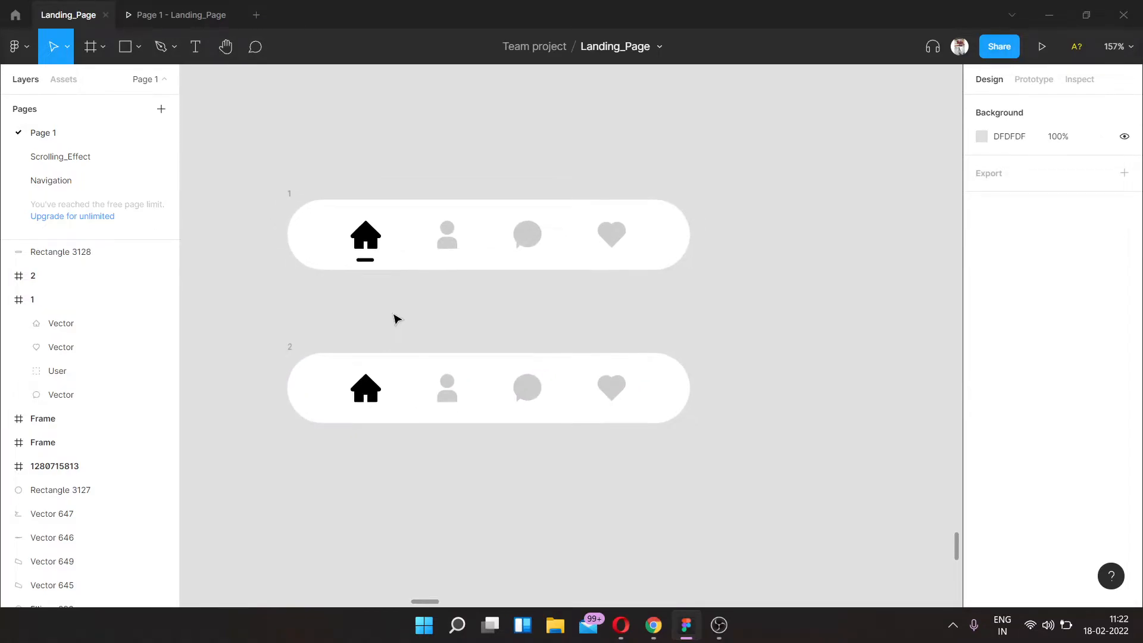
scroll(397, 320, down, 2)
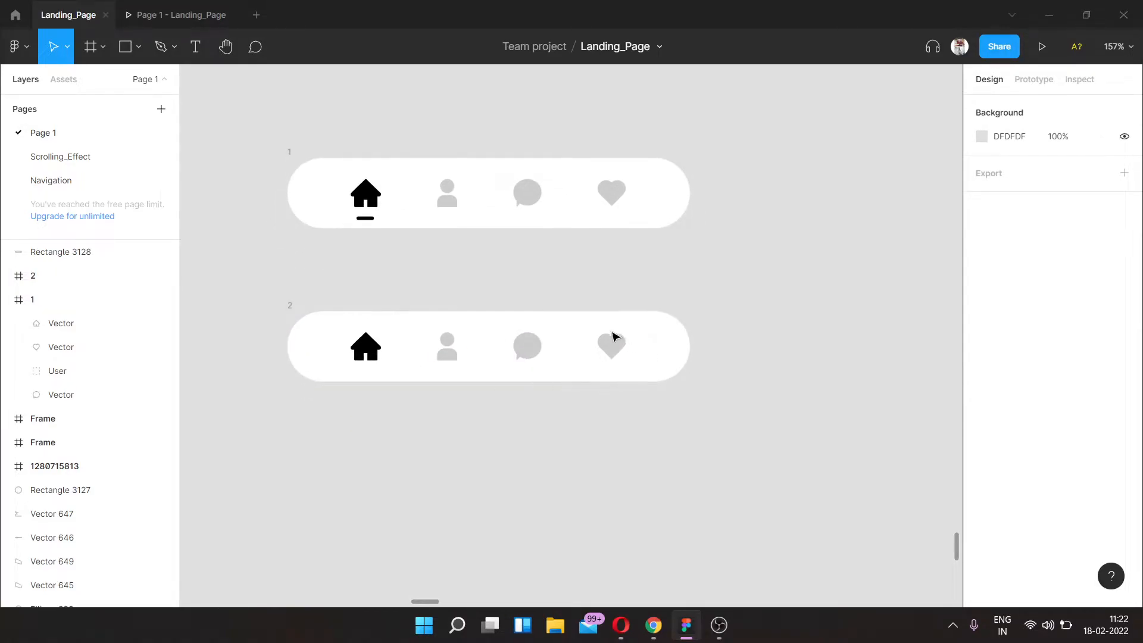
click(197, 16)
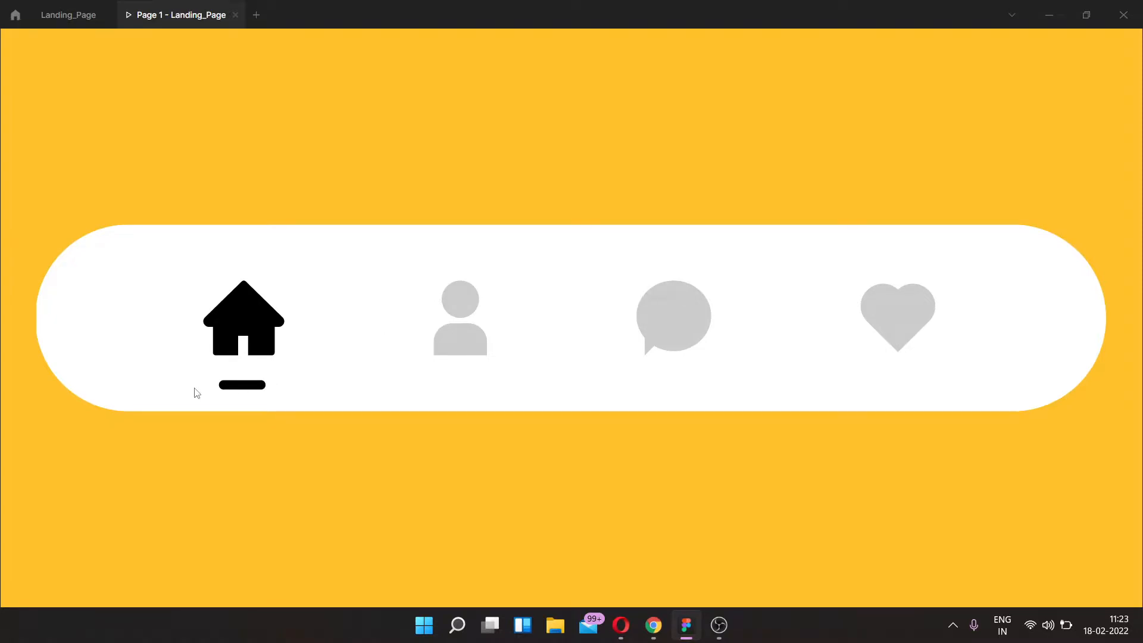
Step: Test the prototype preview by switching back and forth between the user tab and the home tab
click(461, 336)
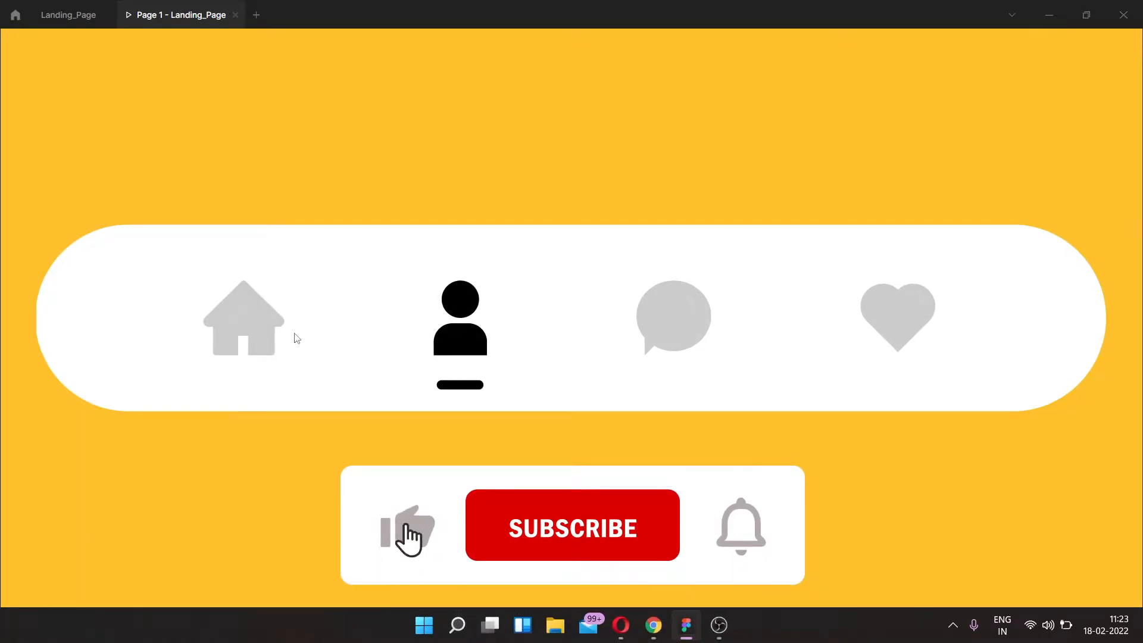
click(275, 339)
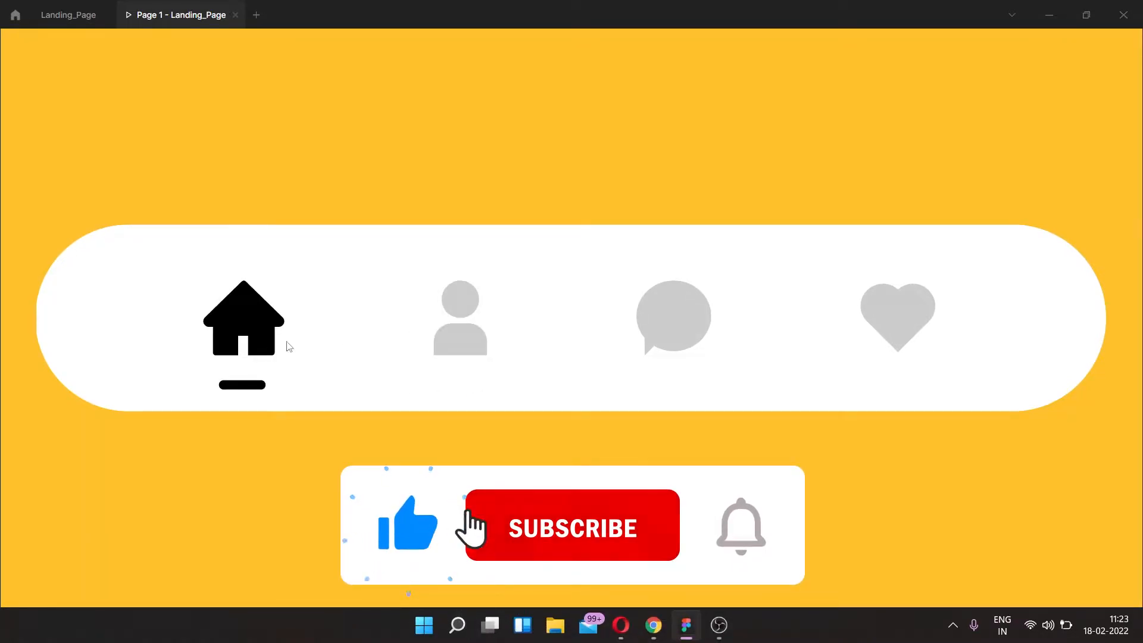
click(469, 340)
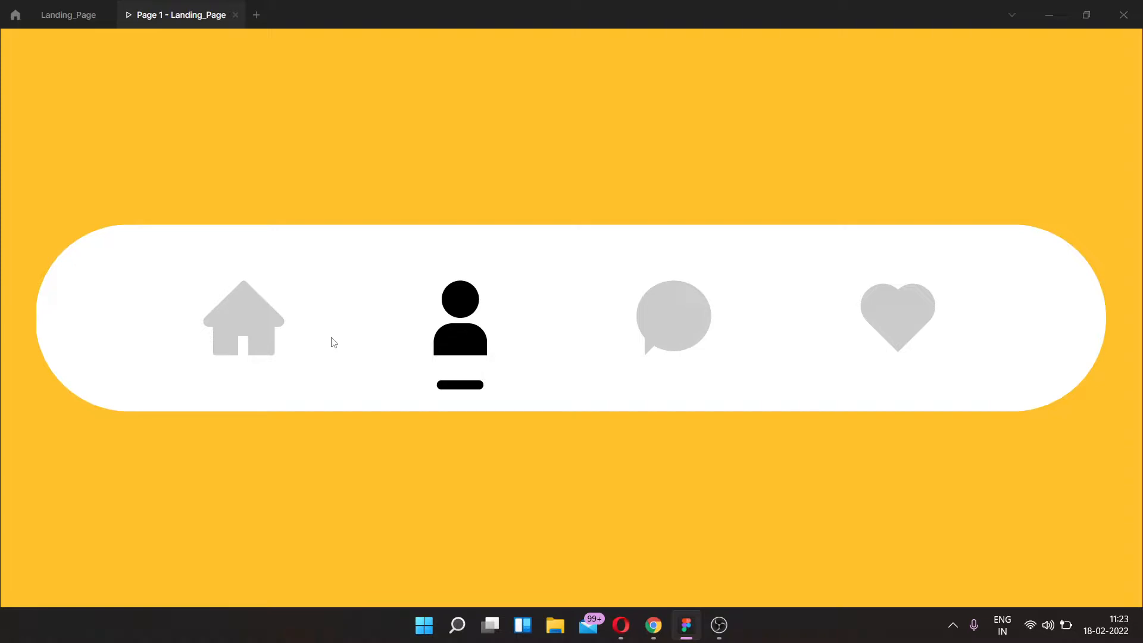
click(240, 334)
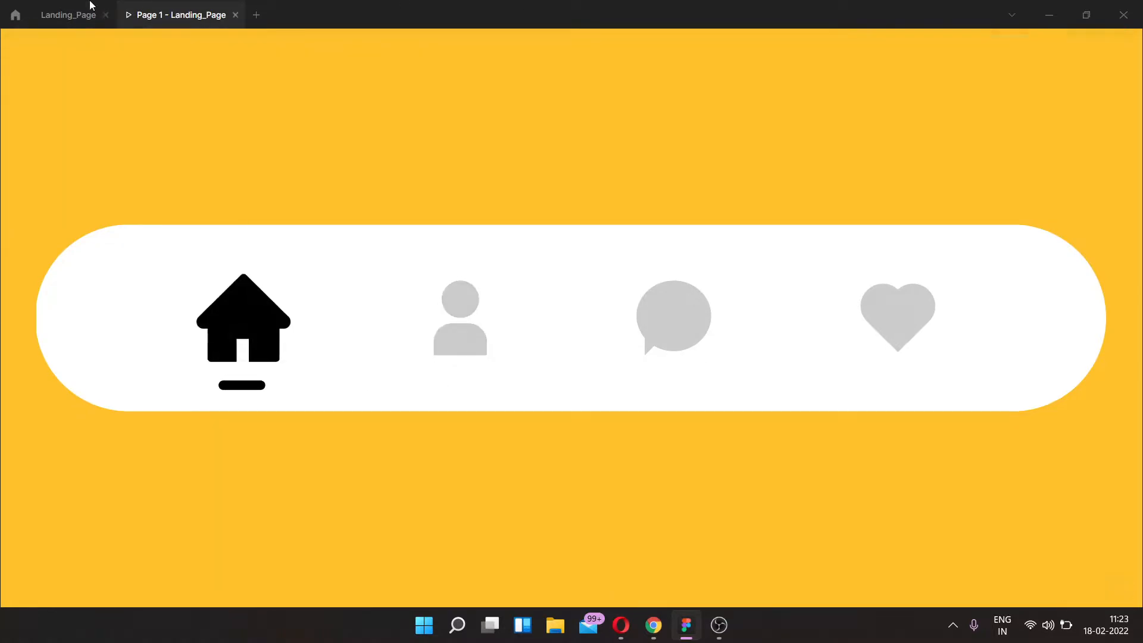
Step: Return to the Landing_Page design file and delete frame 2
click(92, 20)
scroll(470, 337, up, 3)
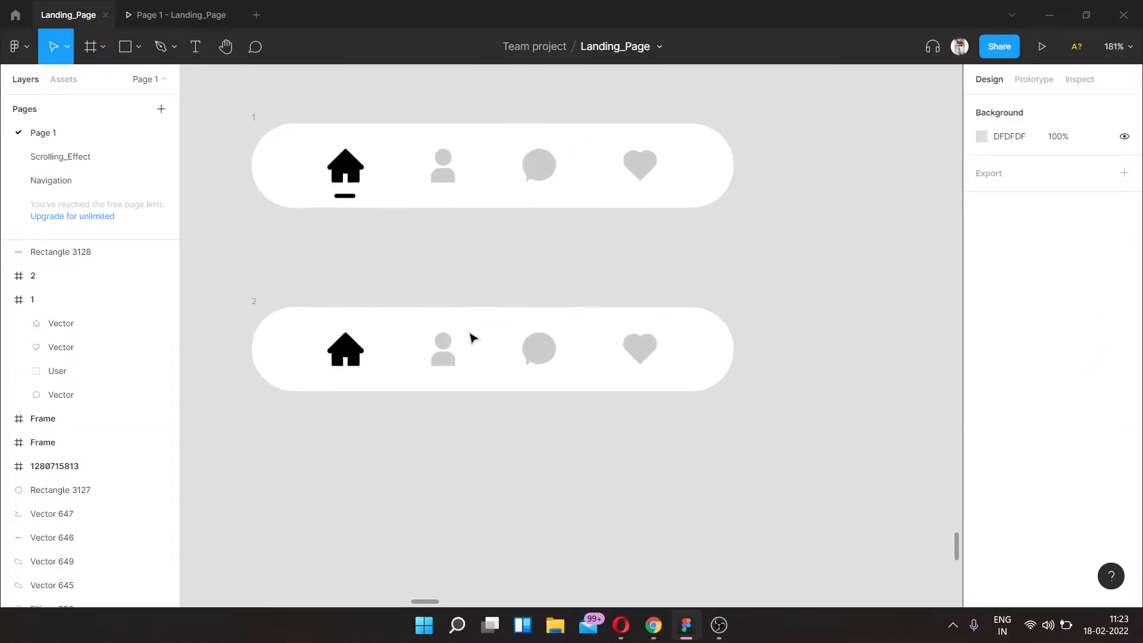
click(253, 308)
key(Delete)
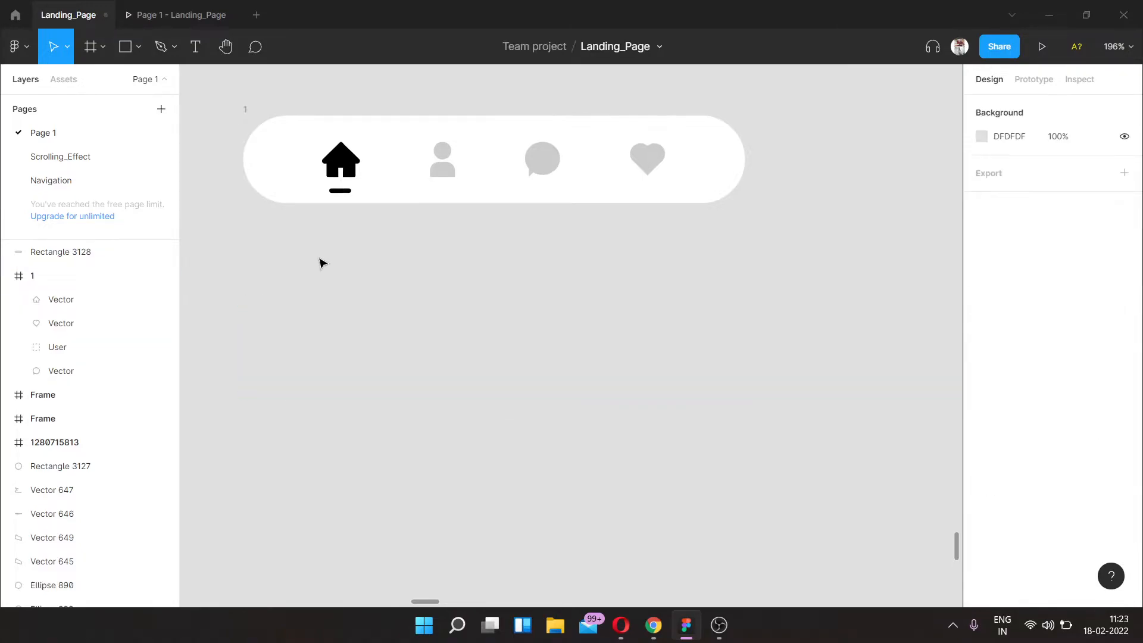
click(249, 113)
drag(331, 163, 315, 341)
key(Delete)
Step: Duplicate frame 1 together with its indicator bar straight down to Y 53536 and rename the copied frame 2
drag(231, 79, 824, 278)
drag(429, 187, 430, 332)
double_click(289, 251)
text(2)
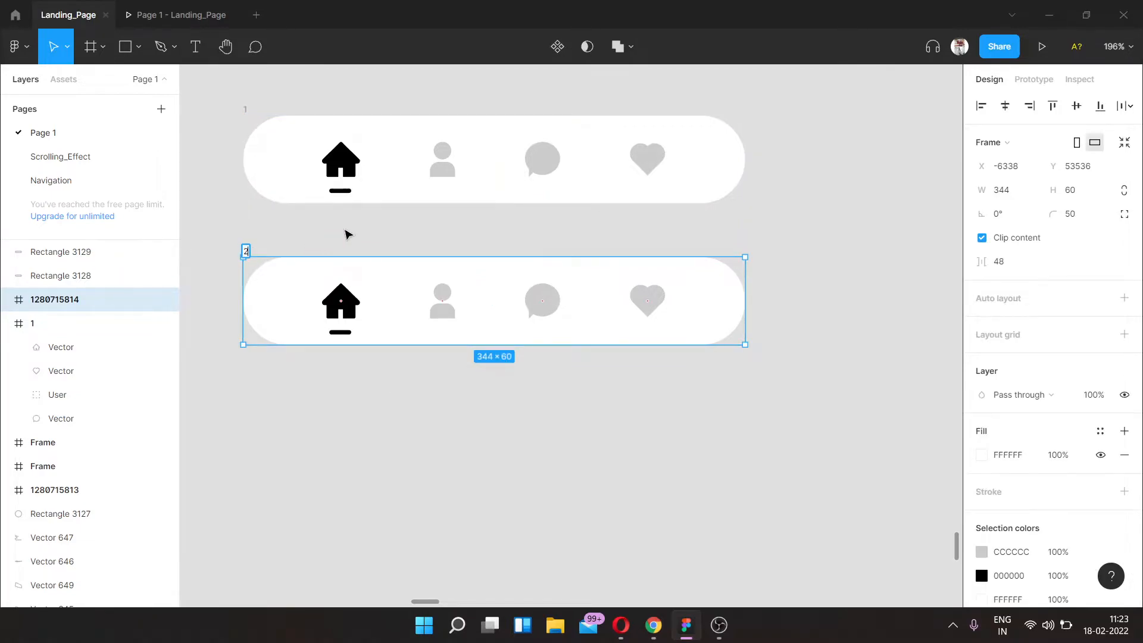
click(348, 234)
Step: Stretch the indicator bar under frame 2's home icon to the left, to a width of 20
scroll(443, 325, up, 3)
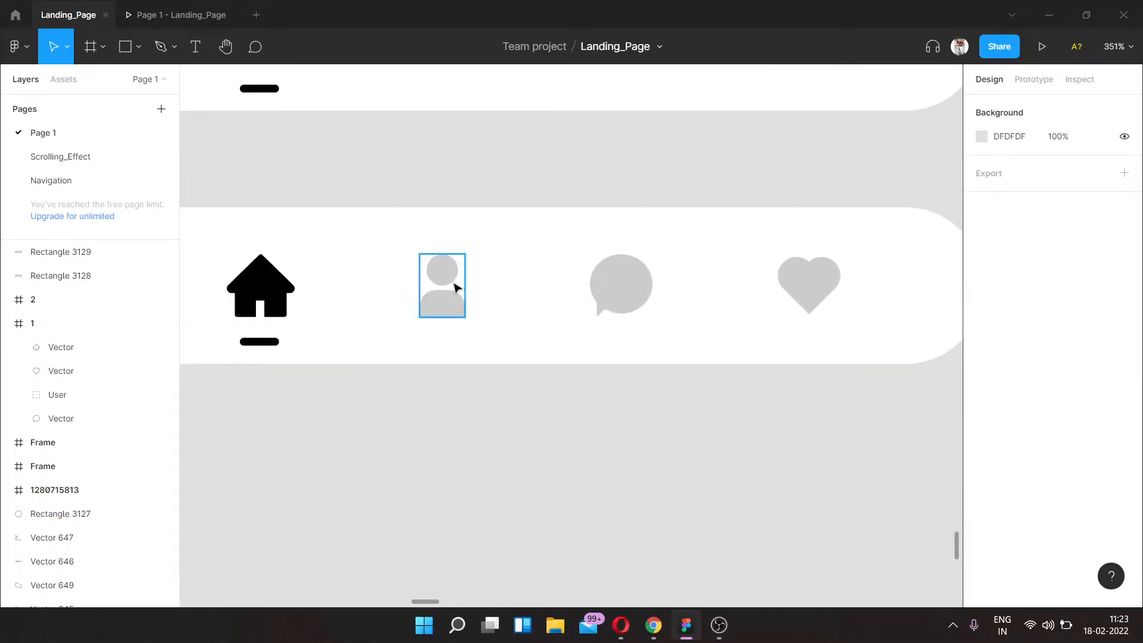
click(454, 287)
scroll(235, 357, up, 4)
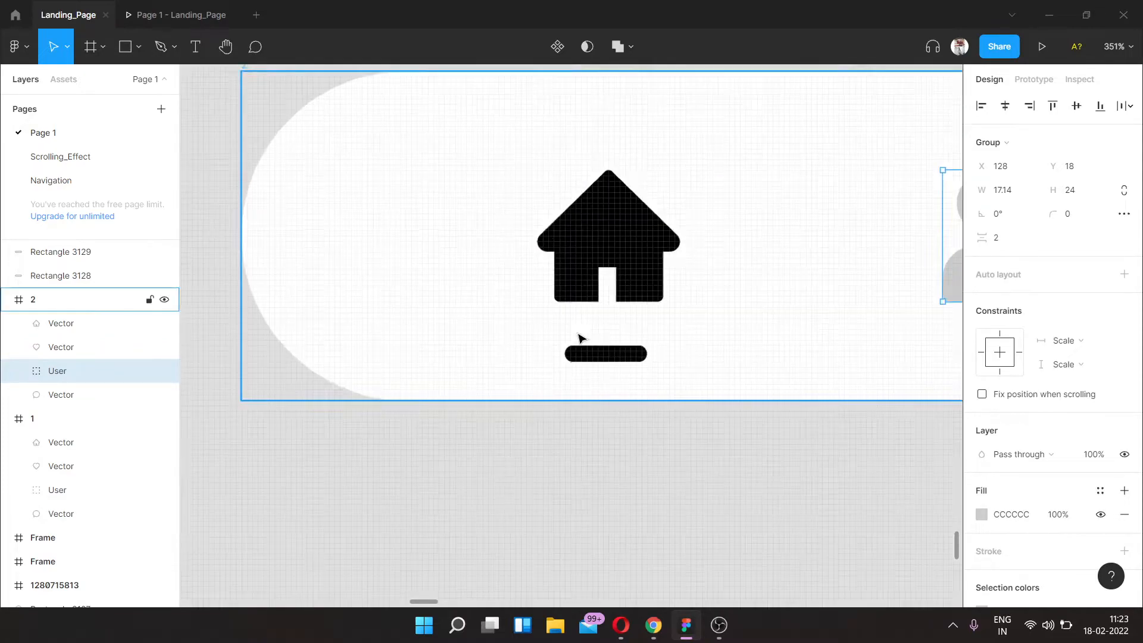
click(646, 358)
scroll(595, 369, up, 5)
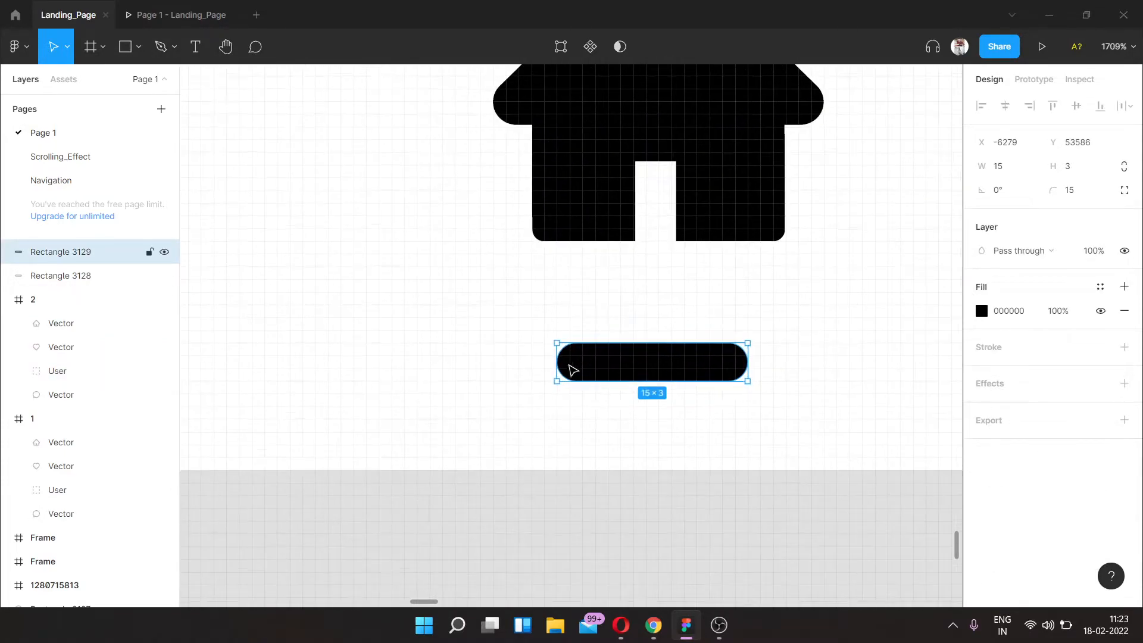
scroll(568, 368, down, 3)
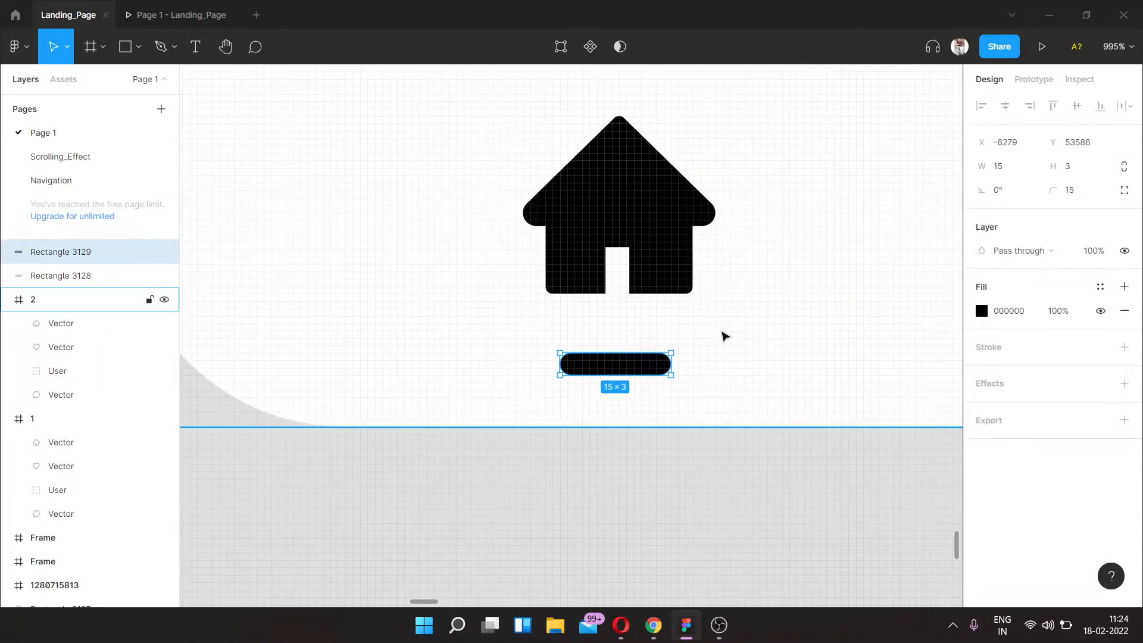
scroll(622, 357, down, 1)
click(1006, 169)
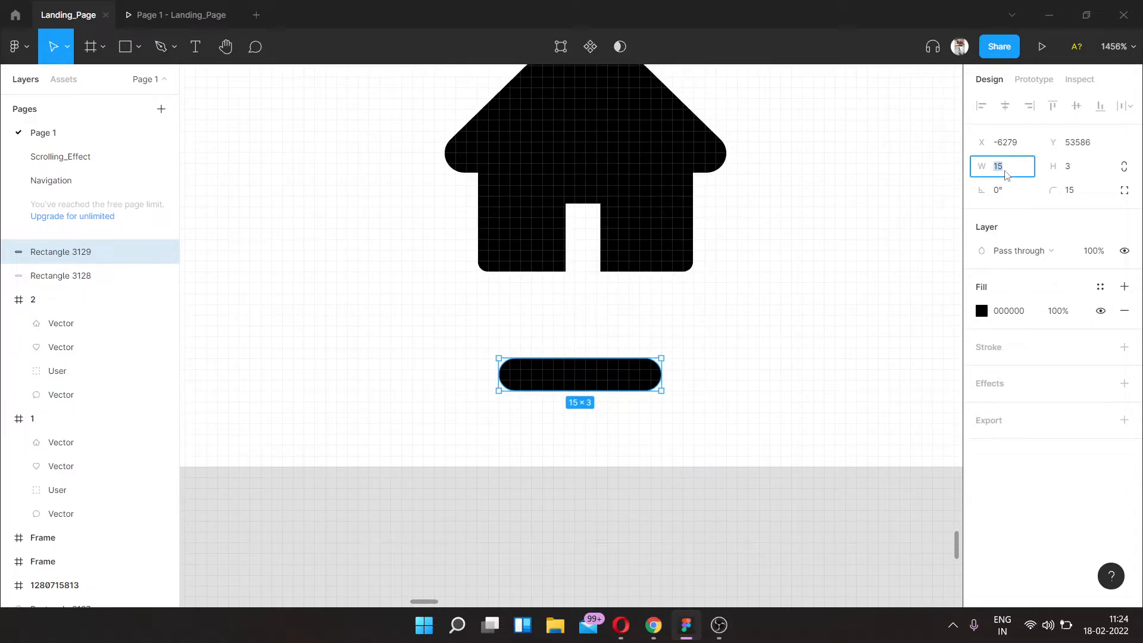
click(585, 427)
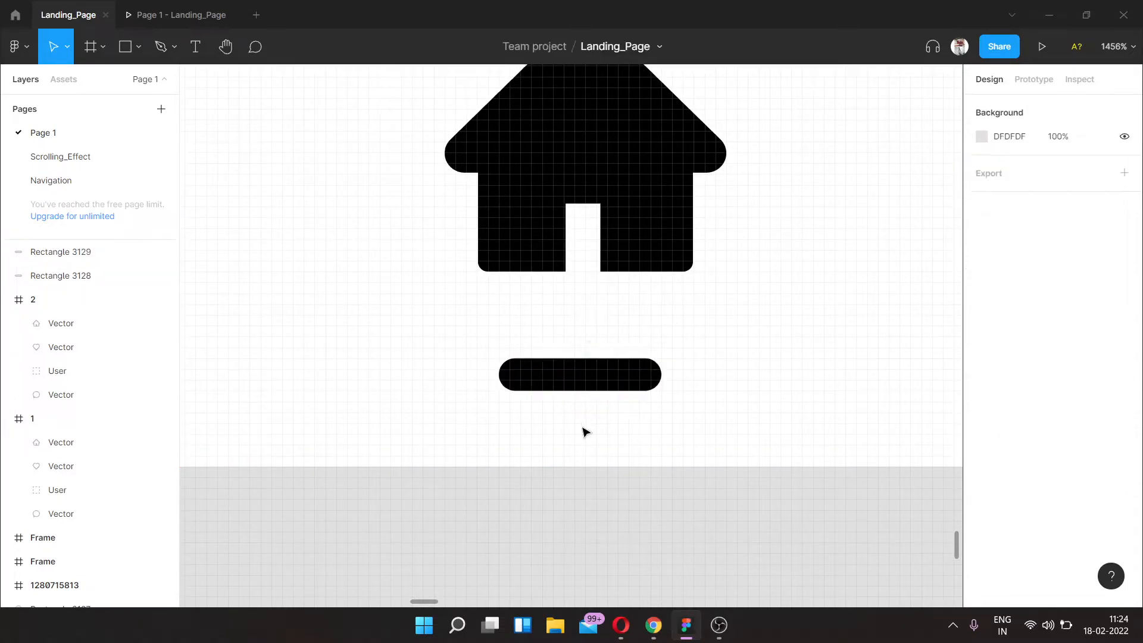
click(507, 379)
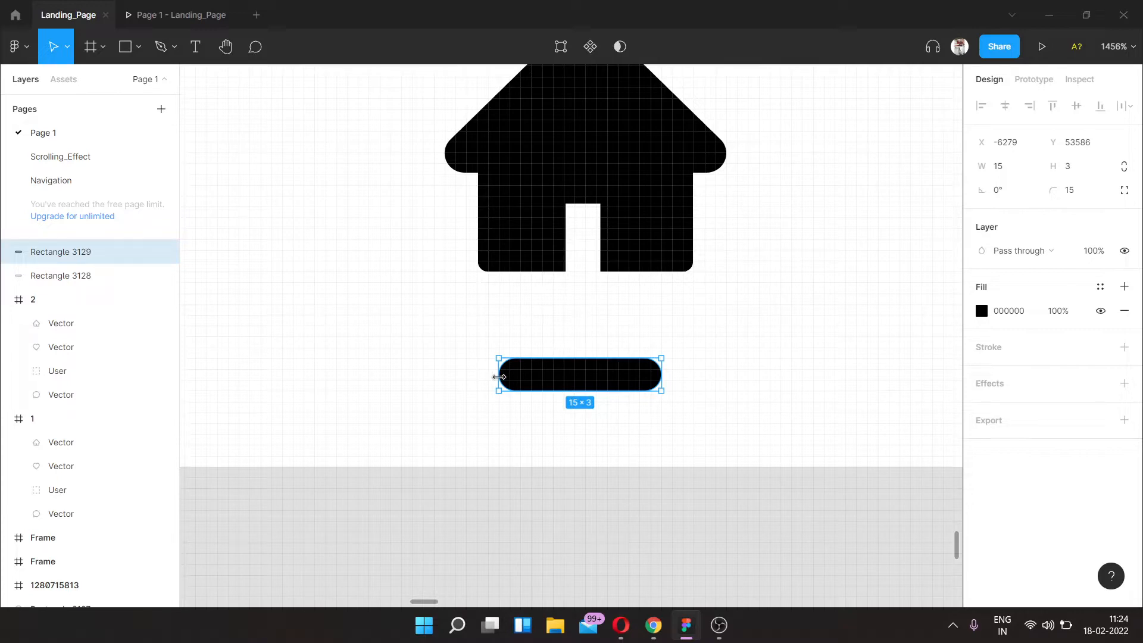
drag(494, 377, 450, 378)
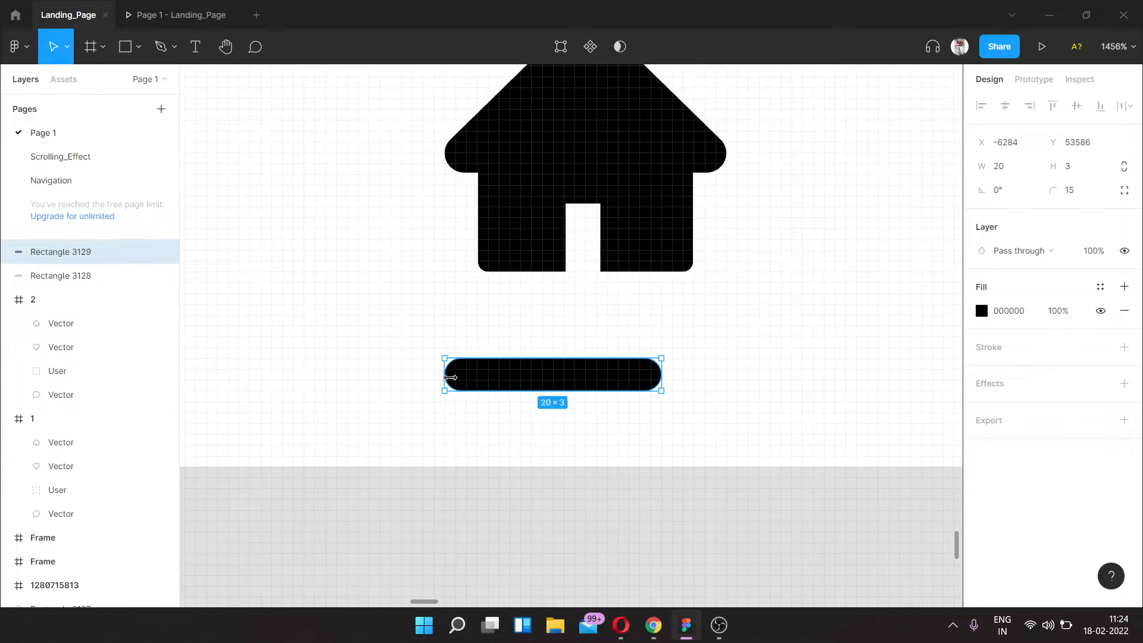
scroll(451, 378, down, 5)
click(474, 431)
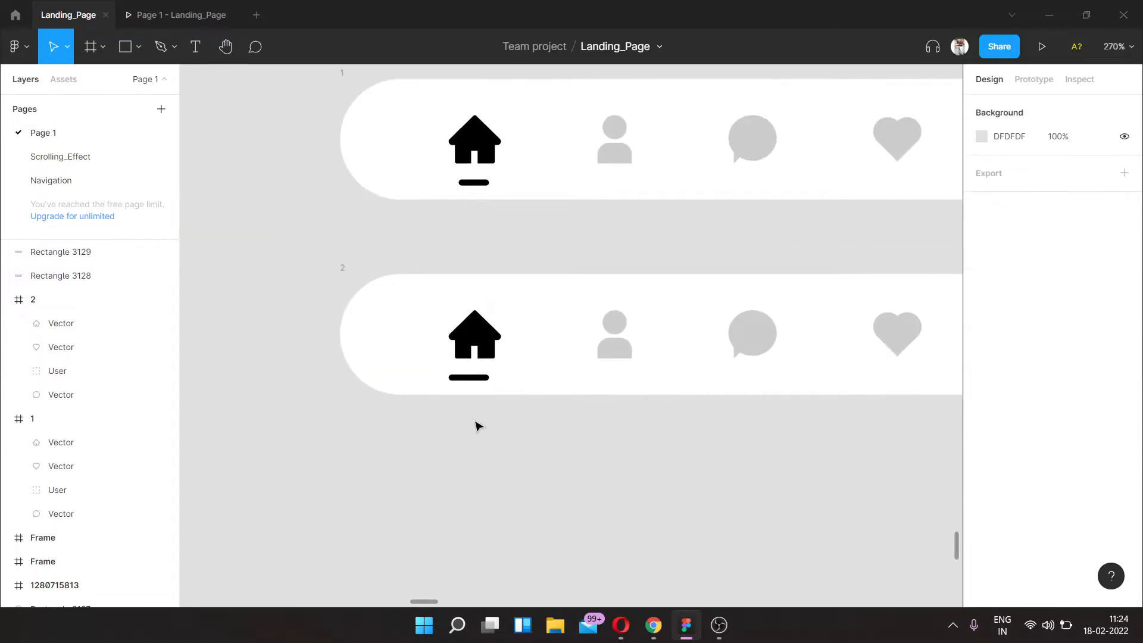
Step: Check the indicator's move from the home tab to the user tab in the prototype preview and return to the design
click(188, 19)
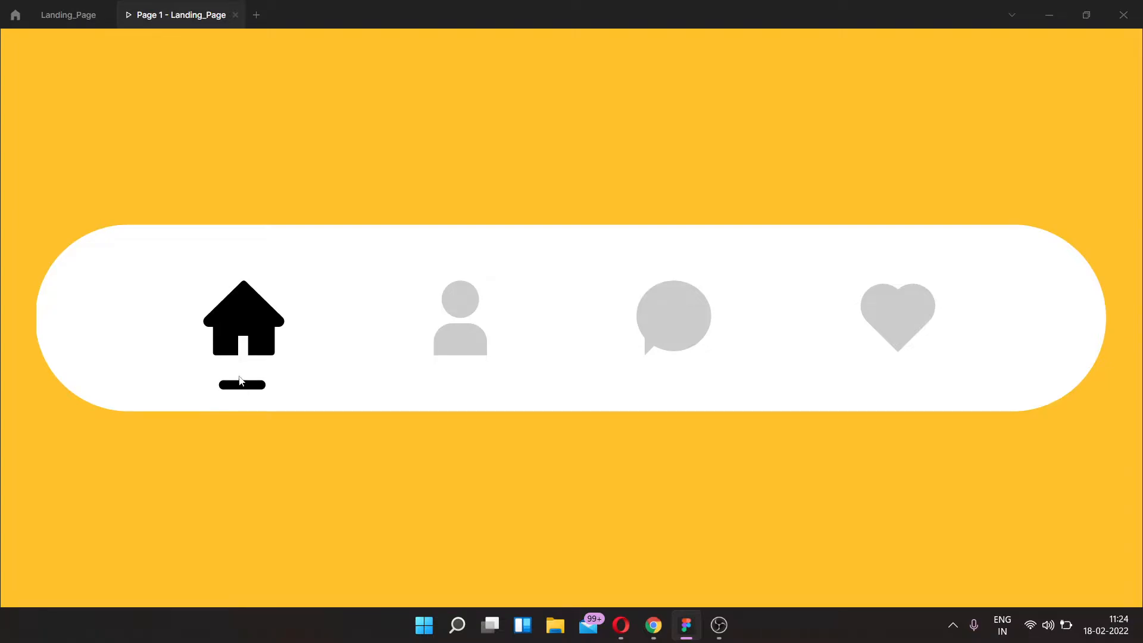
click(457, 343)
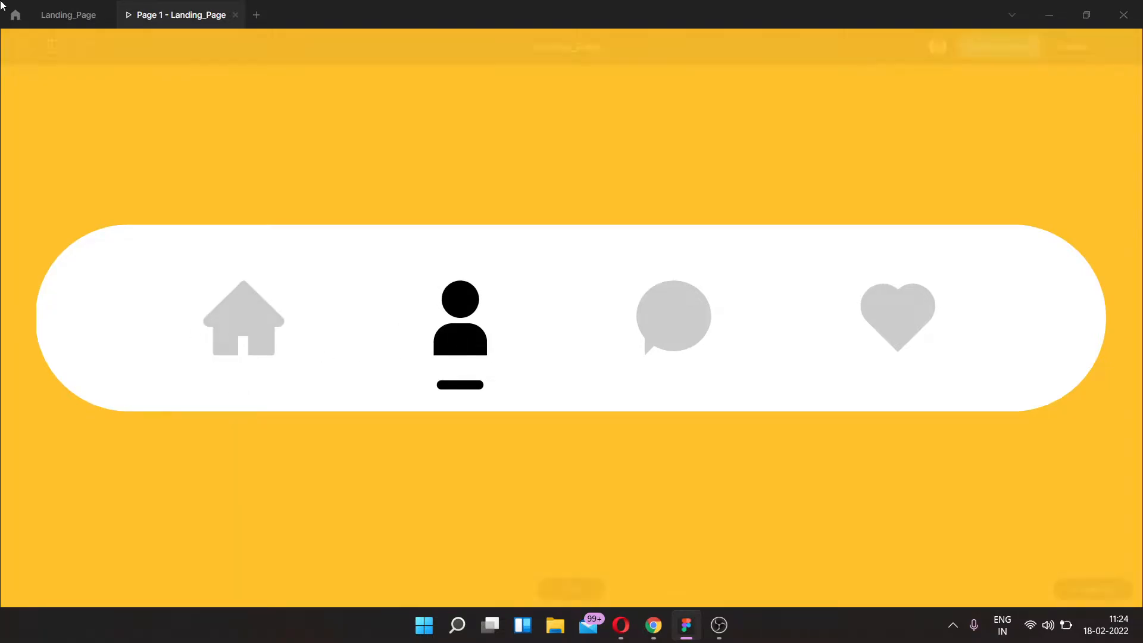
click(67, 14)
scroll(580, 331, right, 5)
scroll(578, 330, down, 5)
click(578, 329)
drag(422, 328, 668, 329)
double_click(660, 303)
text(3)
click(684, 237)
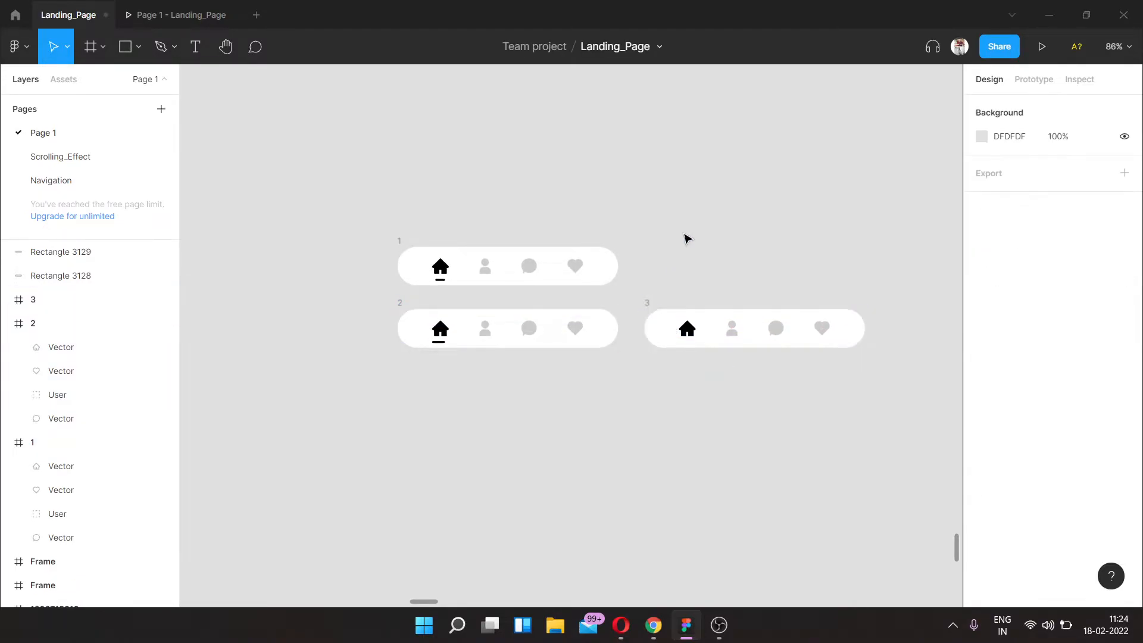
scroll(462, 350, right, 5)
scroll(389, 316, up, 5)
scroll(388, 316, up, 3)
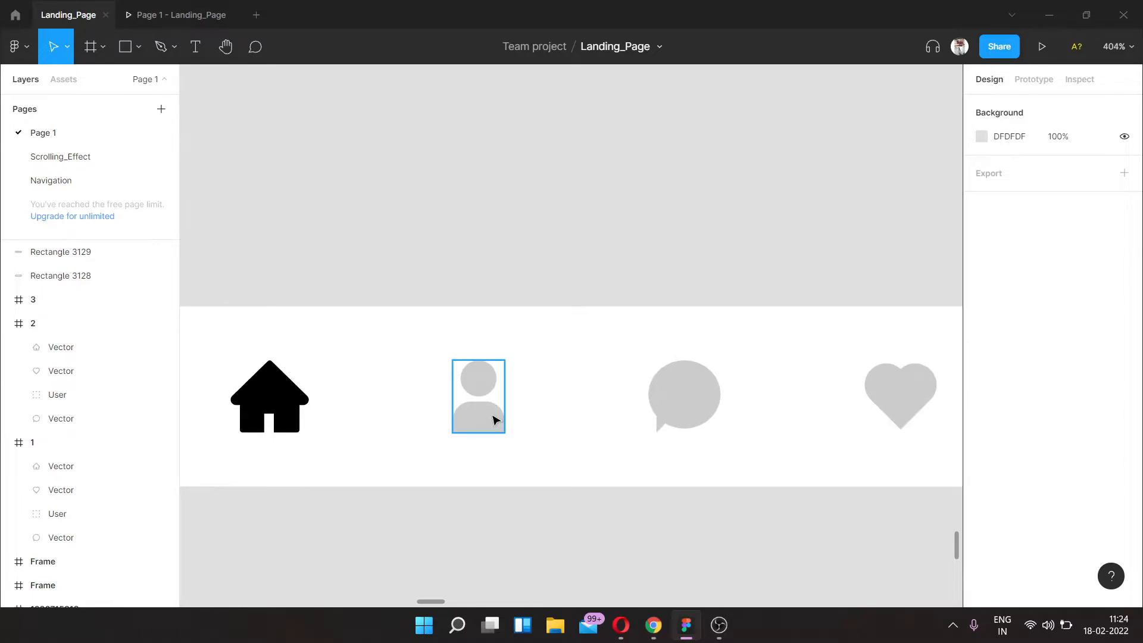
scroll(494, 417, down, 4)
scroll(495, 419, down, 5)
click(327, 273)
key(Delete)
Step: Duplicate frame 2 together with its indicator bar to the right at the same height and rename the copied frame 3
scroll(427, 298, left, 4)
drag(581, 364, 209, 264)
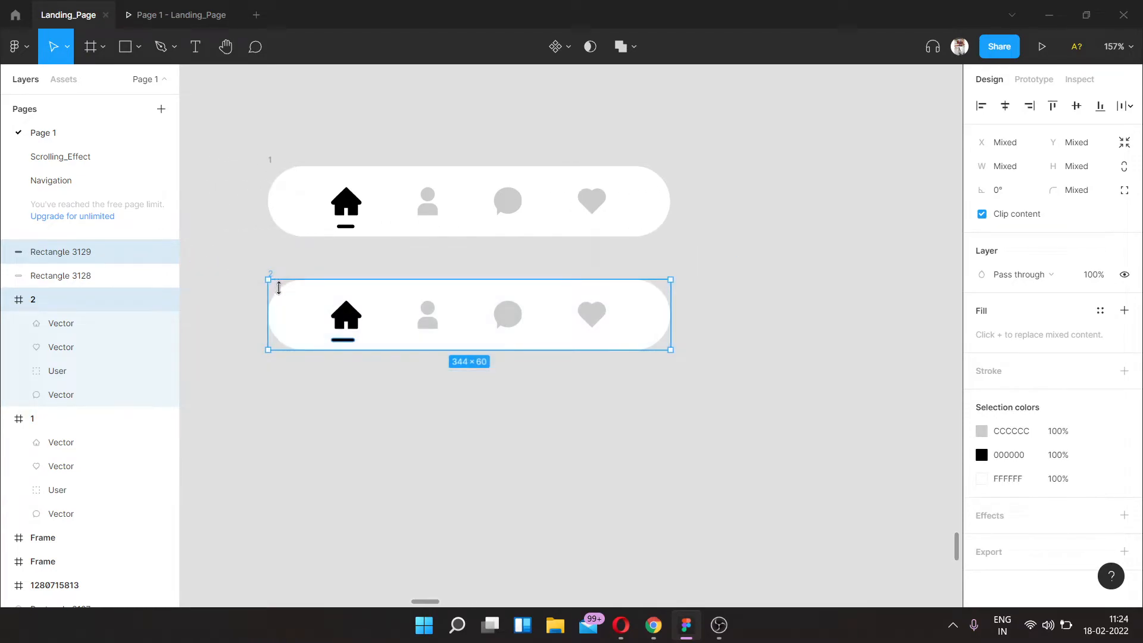
drag(290, 296, 722, 276)
double_click(721, 276)
text(3)
click(762, 218)
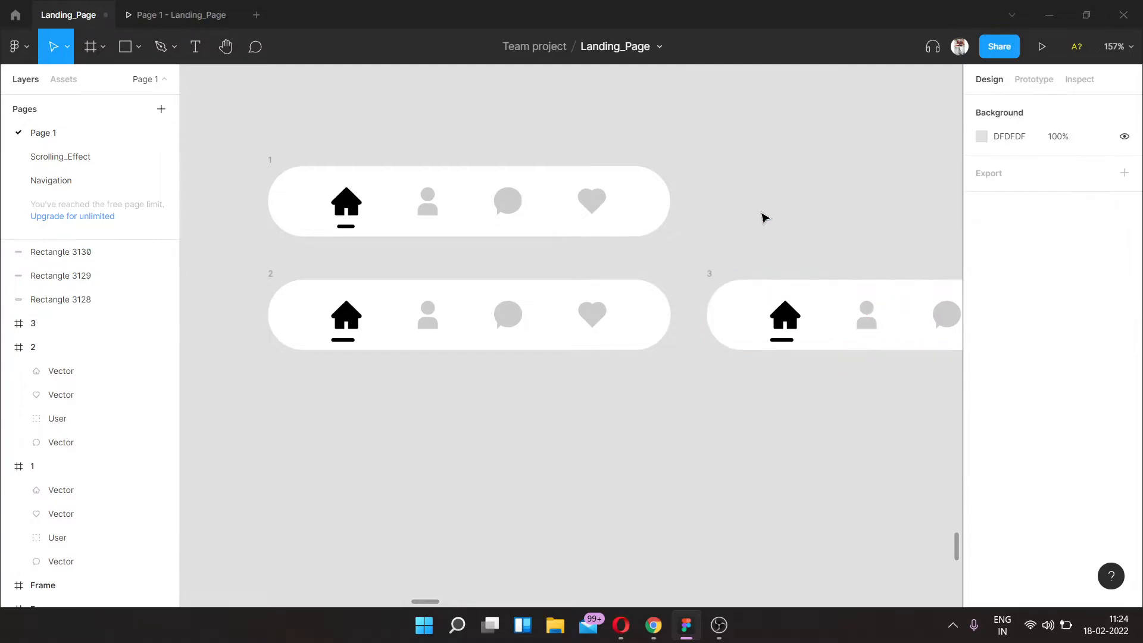
Step: Move frame 3's indicator bar from the home icon to below the user icon, at about X -5837, Y 53585
scroll(762, 219, right, 5)
scroll(524, 329, up, 5)
scroll(513, 339, down, 5)
scroll(531, 342, up, 8)
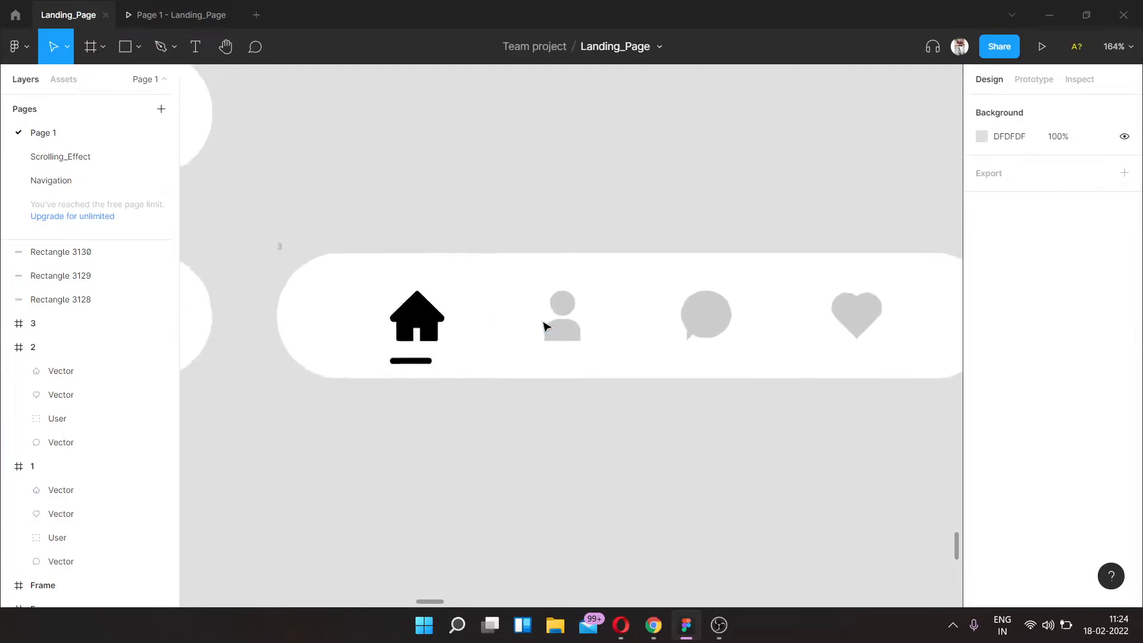
click(305, 405)
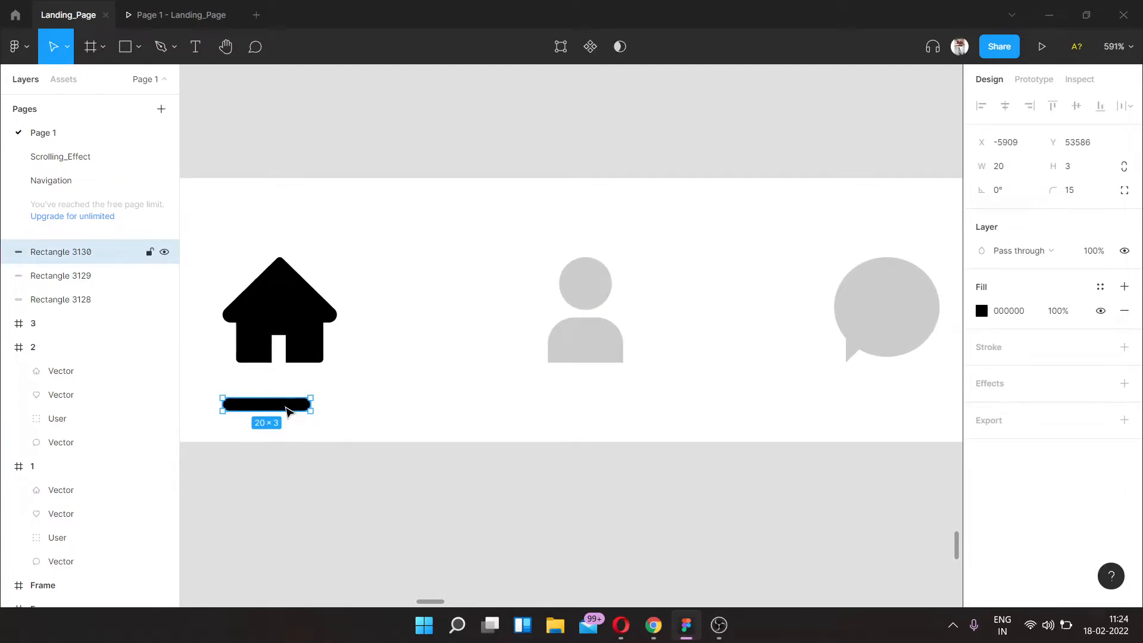
drag(291, 411, 605, 406)
Step: Set frame 3's indicator bar to a width of 15, matching frame 1's bar, and centre it below the user icon
click(1004, 178)
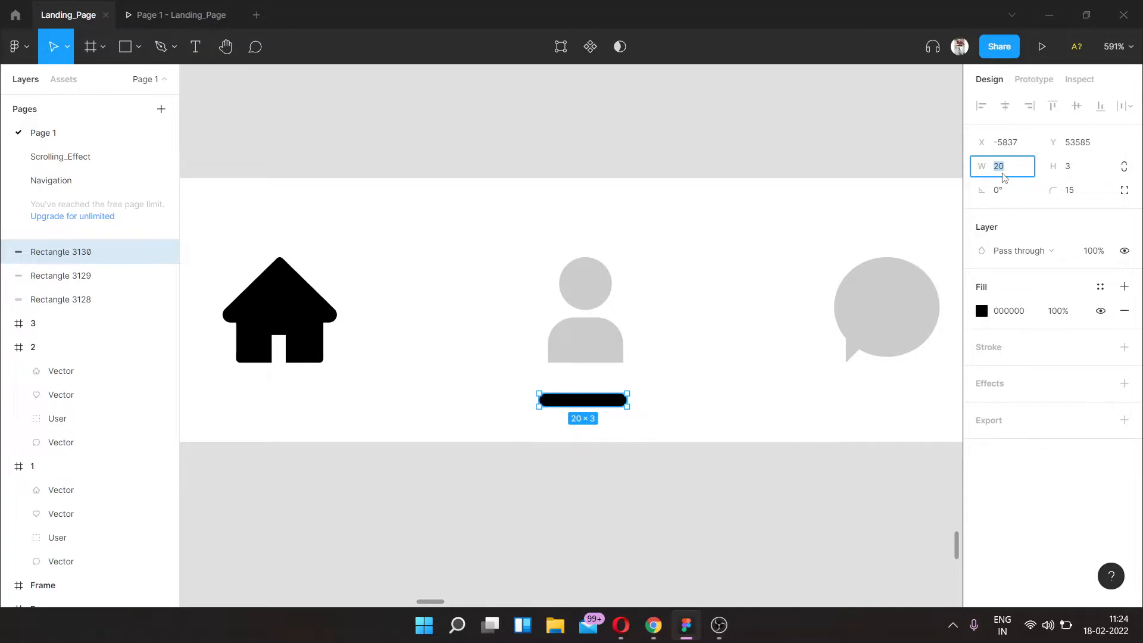
scroll(579, 194, down, 5)
scroll(578, 194, left, 8)
scroll(796, 138, up, 2)
scroll(802, 249, up, 4)
click(695, 305)
scroll(698, 308, down, 5)
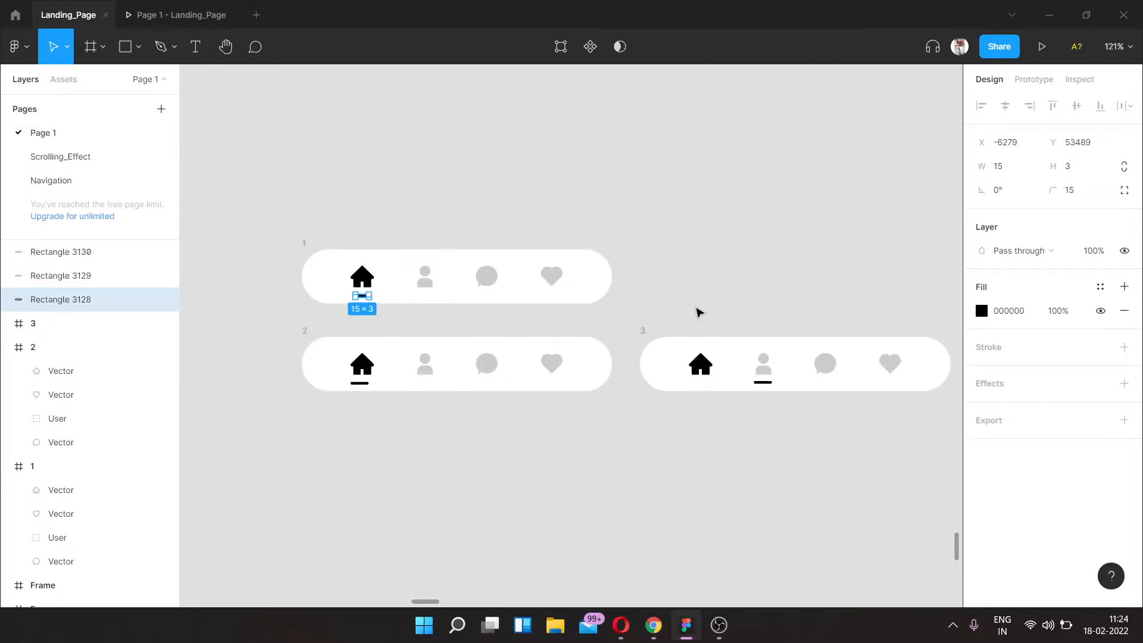
scroll(596, 345, right, 5)
click(439, 381)
scroll(453, 381, up, 5)
click(1026, 171)
text(15)
key(Return)
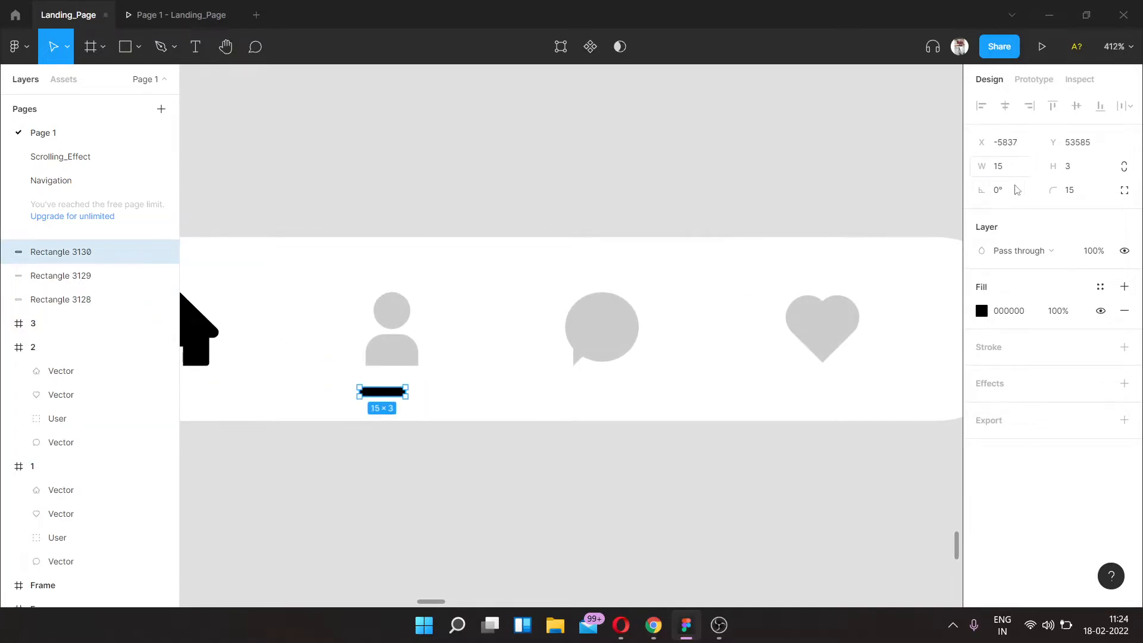
scroll(382, 410, up, 5)
drag(397, 374, 418, 375)
Step: Enlarge frame 3's user icon proportionally from its centre to about 18.86 × 26.4
click(435, 300)
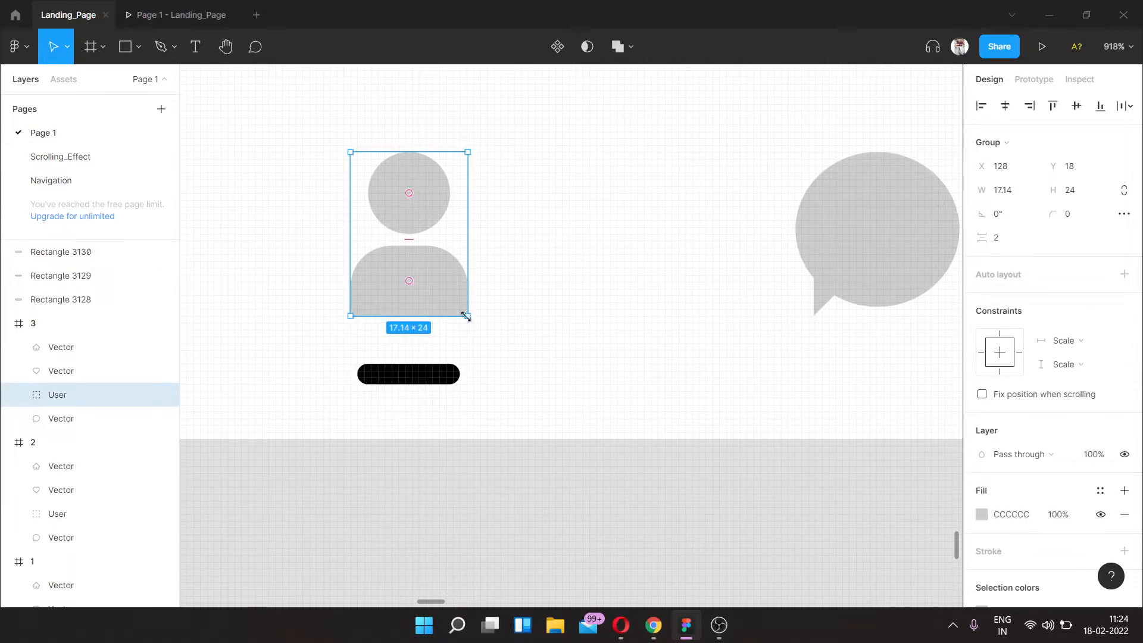
drag(468, 316, 474, 321)
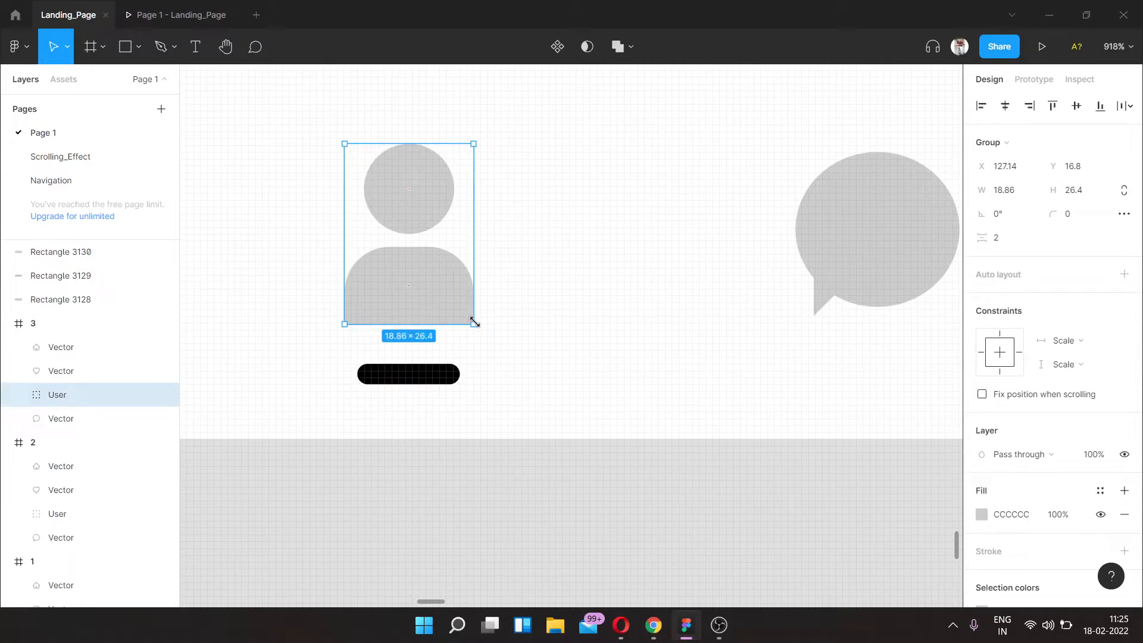
click(1087, 196)
Step: Fill frame 3's home icon with the user icon's grey, CCCCCC, by sampling it with the eyedropper
scroll(478, 196, down, 5)
scroll(478, 197, left, 4)
click(683, 215)
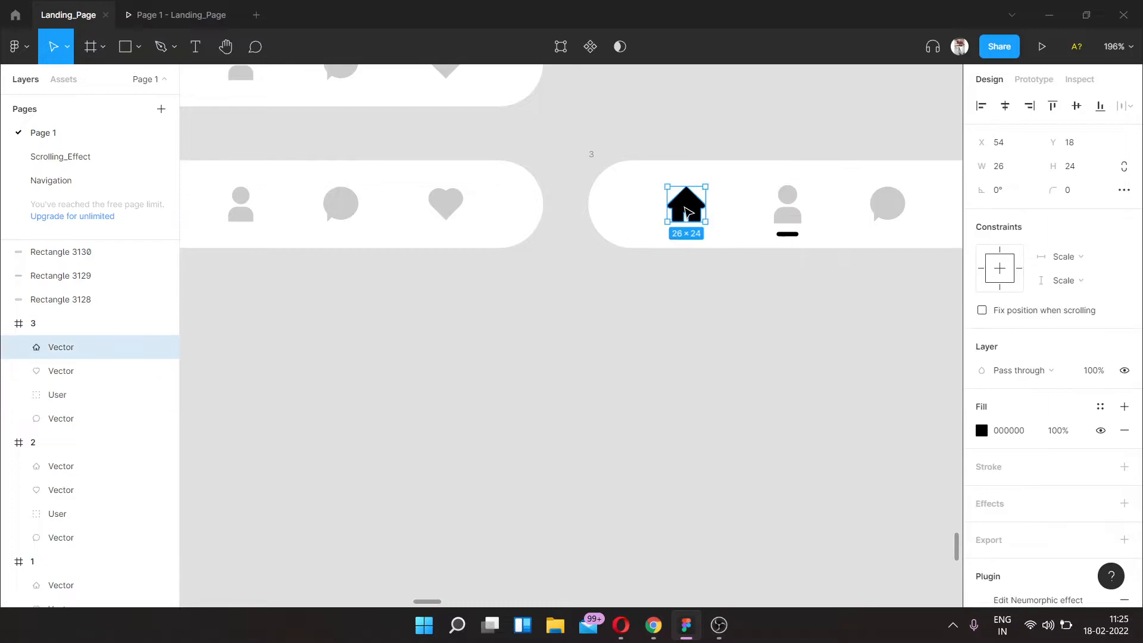
scroll(755, 210, down, 3)
scroll(746, 211, up, 4)
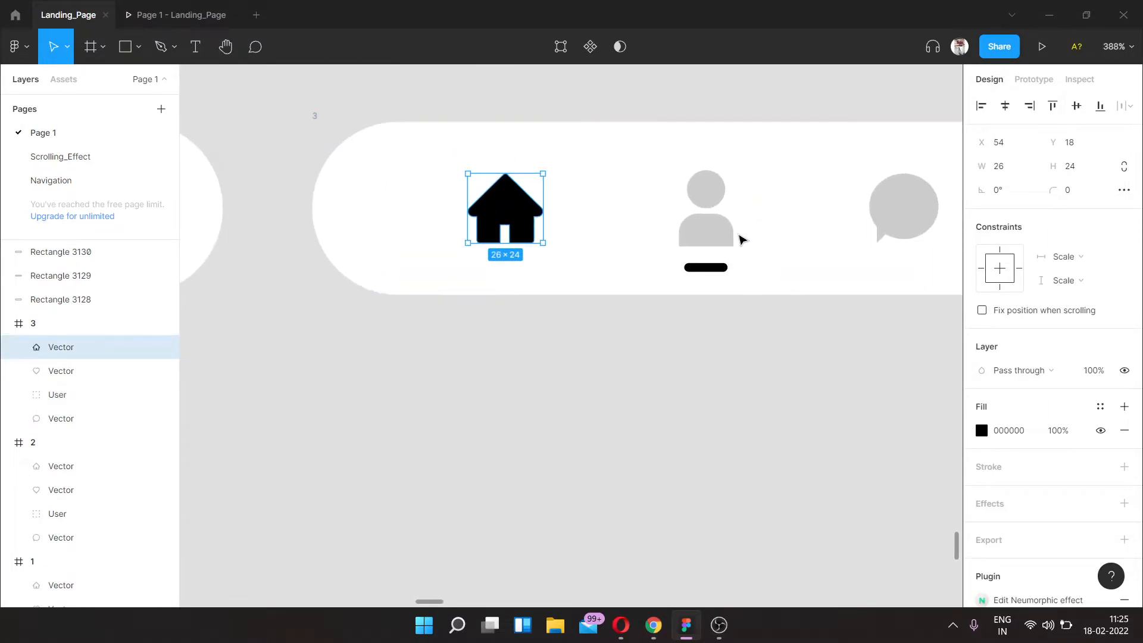
key(i)
click(708, 228)
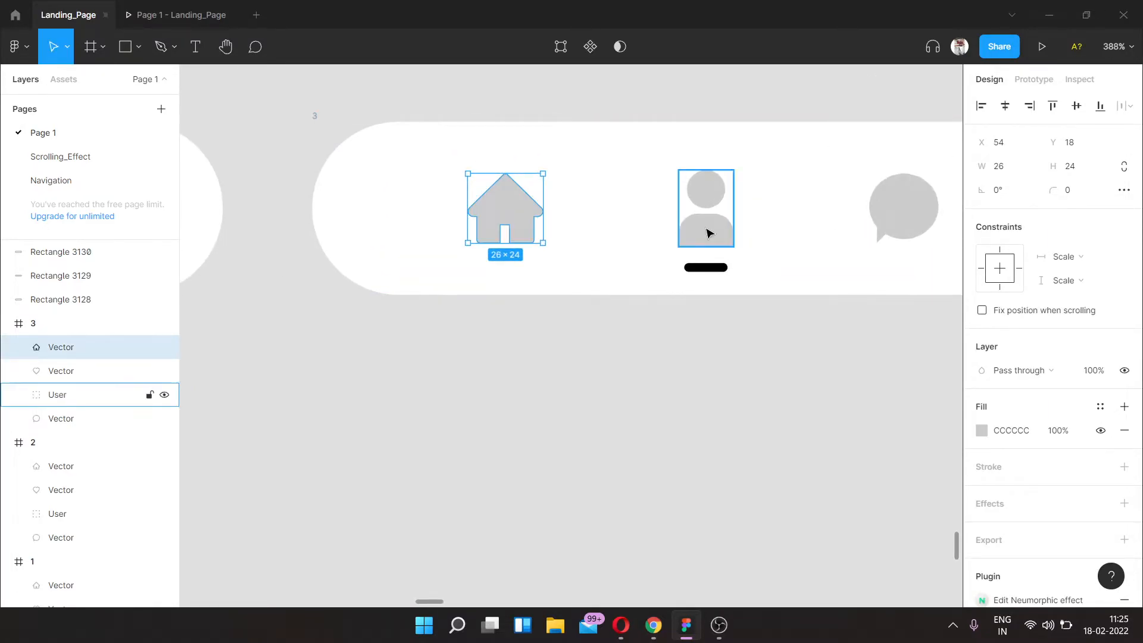
Step: Fill frame 3's user icon with the indicator bar's black, 000000, by sampling the bar with the eyedropper
click(708, 229)
scroll(723, 270, up, 5)
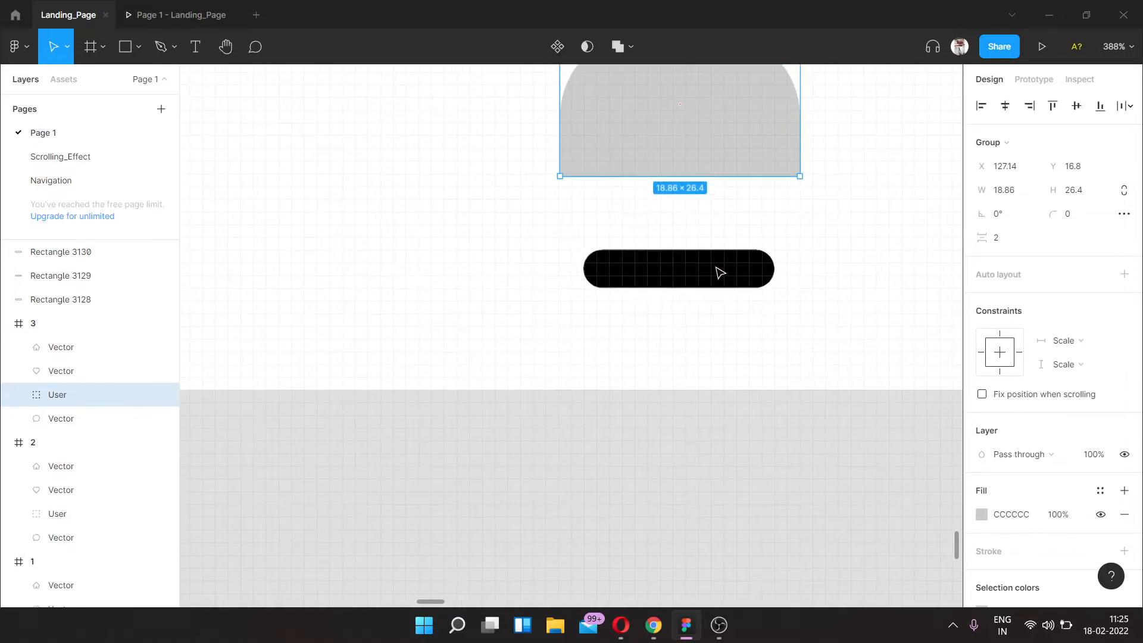
key(i)
click(708, 266)
scroll(707, 267, down, 5)
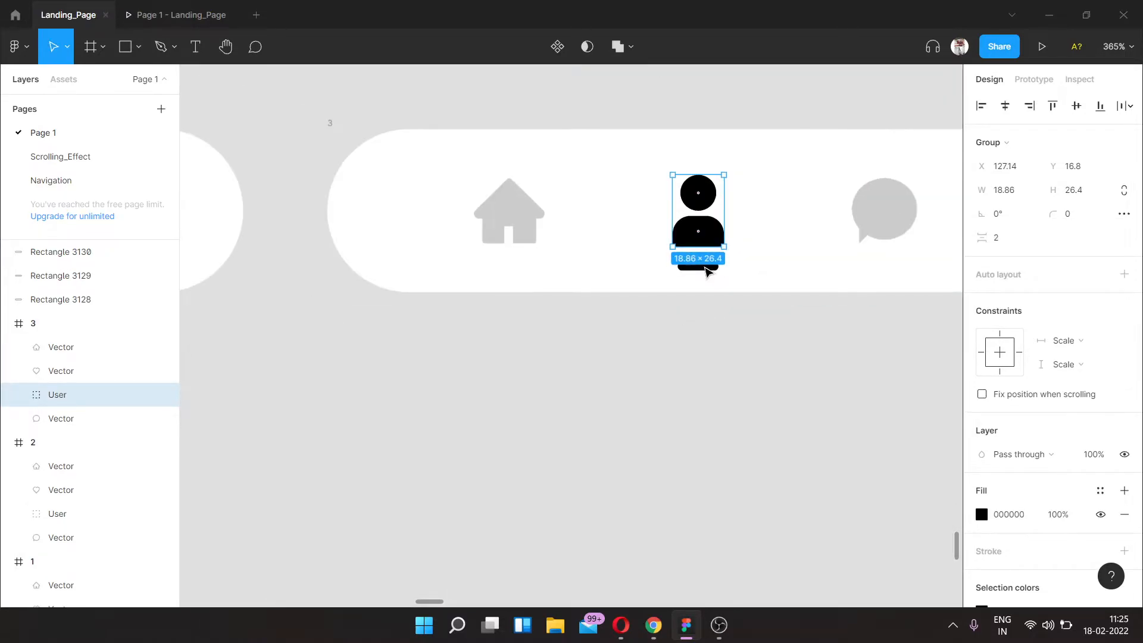
Step: Align frame 3's user icon and its indicator bar on their horizontal centres and check the spacing between them
click(706, 268)
shift+click(709, 231)
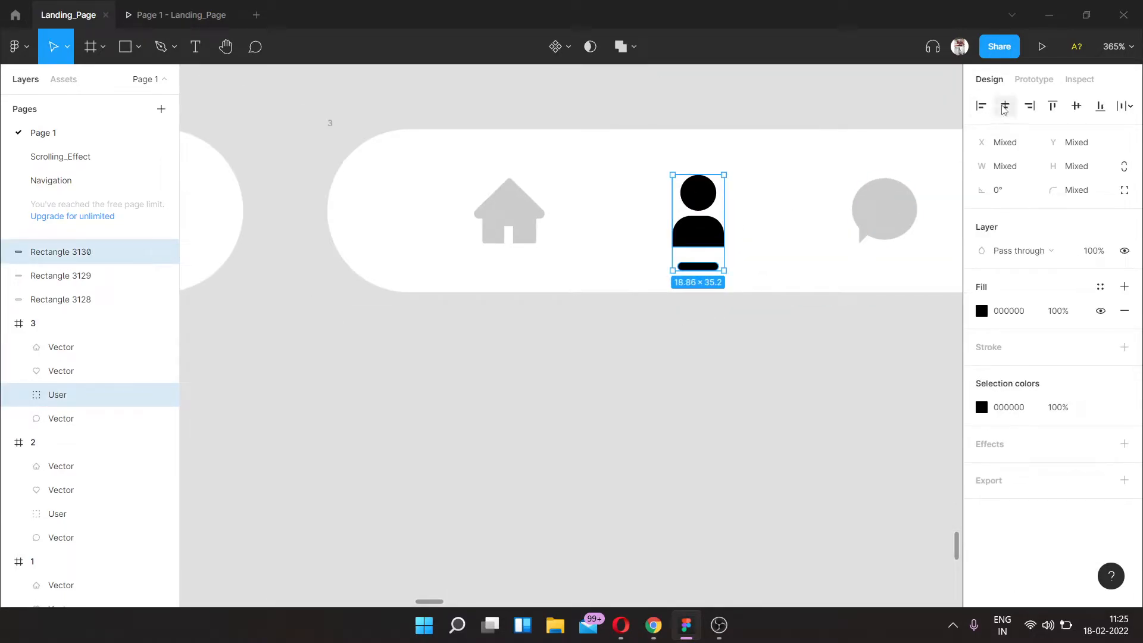
scroll(717, 268, up, 6)
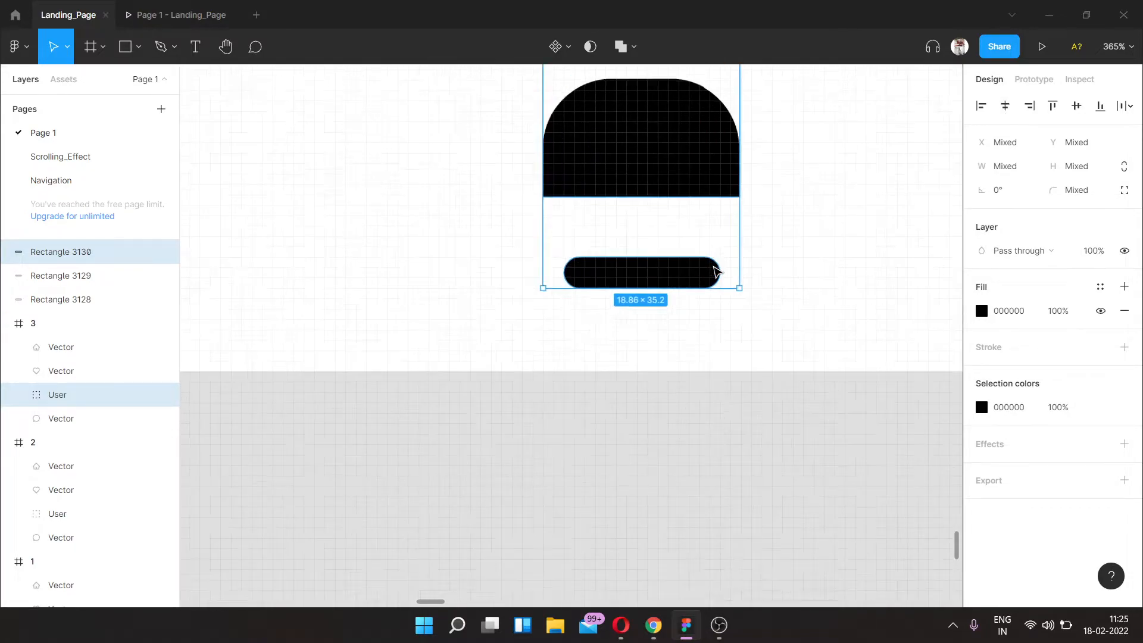
scroll(717, 274, down, 2)
click(694, 276)
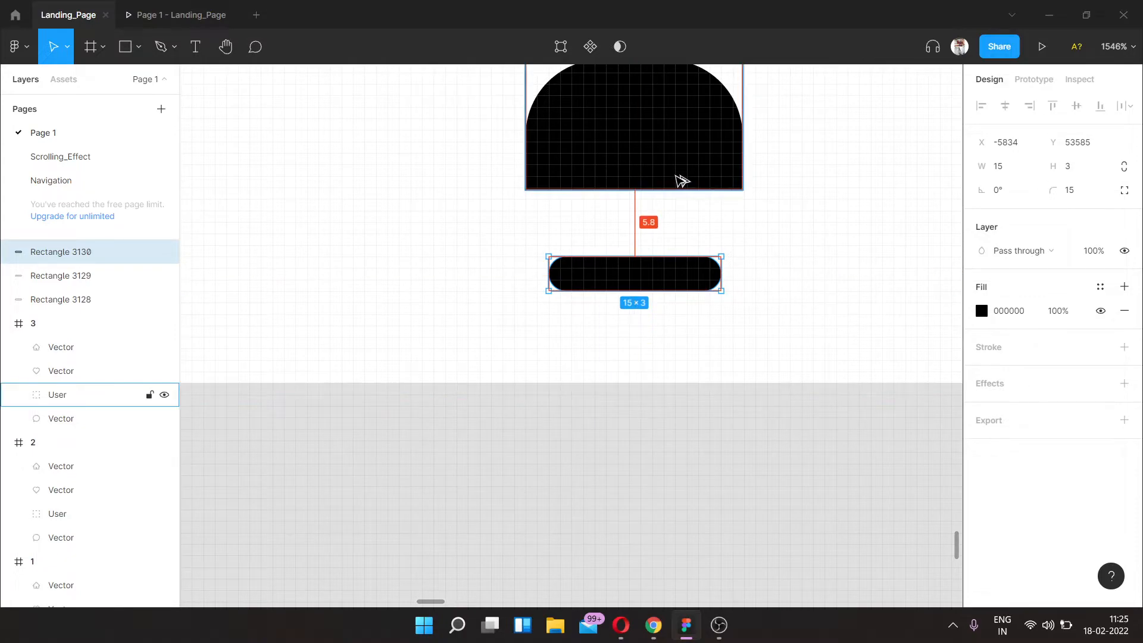
scroll(681, 181, down, 7)
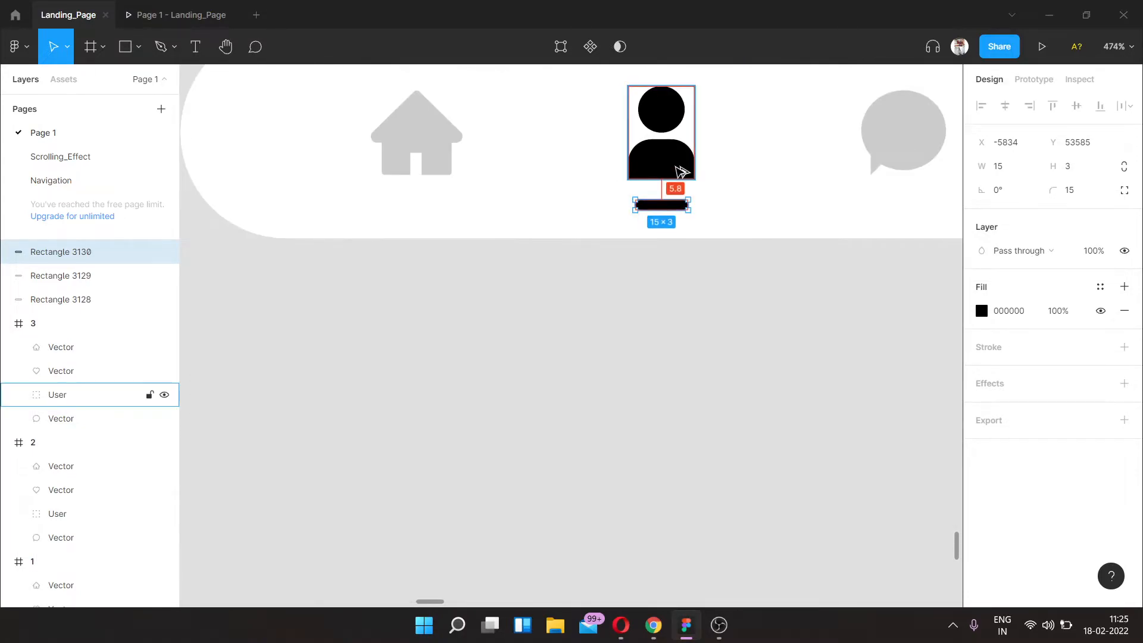
click(676, 157)
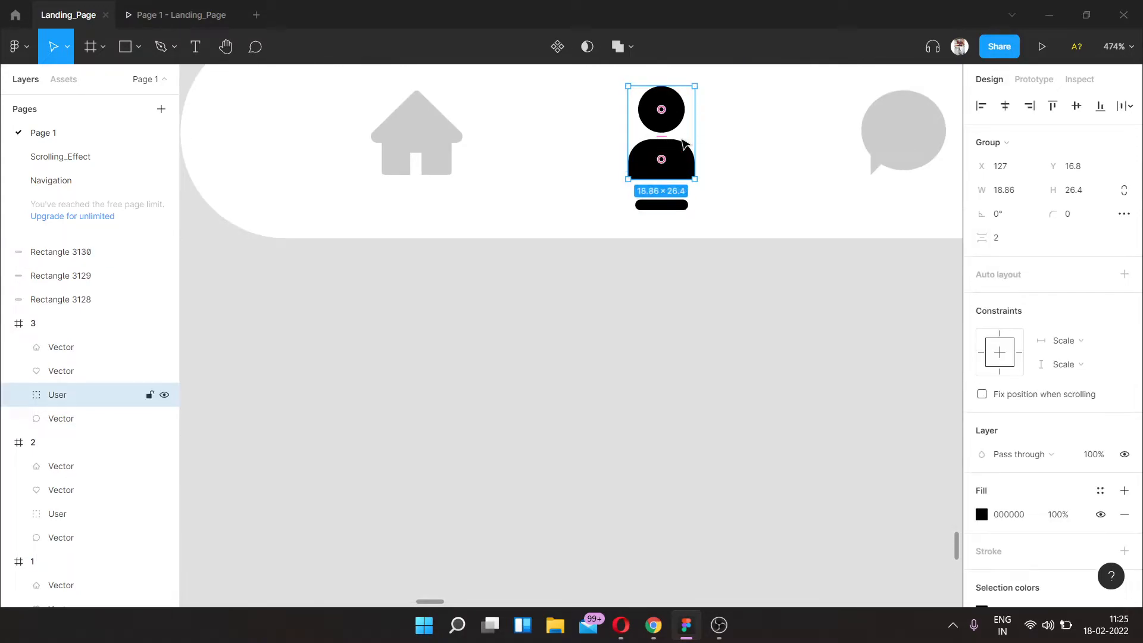
Step: Duplicate frame 3 together with its indicator bar and place the copy beside it in the same row
scroll(685, 134, down, 5)
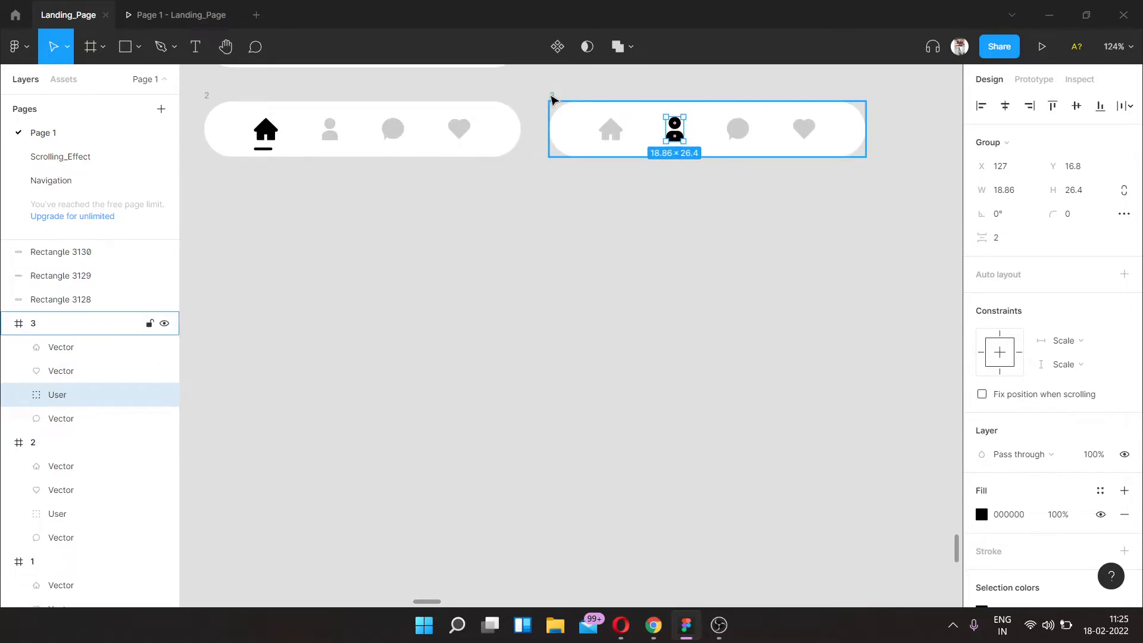
drag(536, 96, 898, 186)
drag(643, 143, 832, 136)
scroll(833, 136, right, 6)
scroll(464, 134, down, 5)
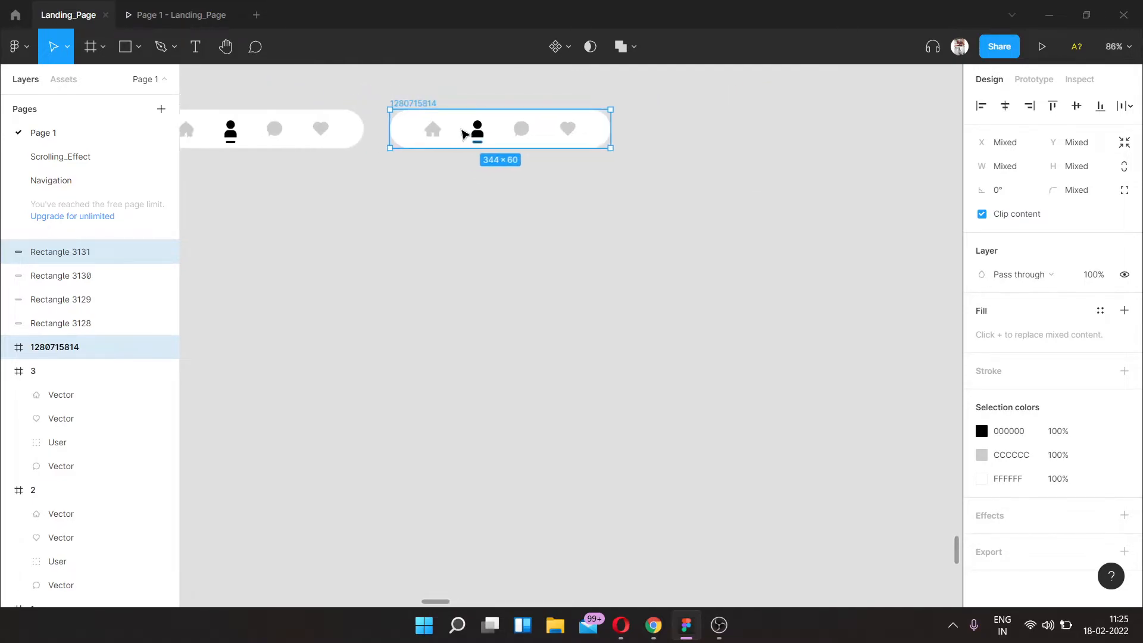
Step: Copy frame 1's grey user icon, 17.14 × 24, to just above the user icon in the newly duplicated frame
scroll(798, 146, up, 8)
click(778, 145)
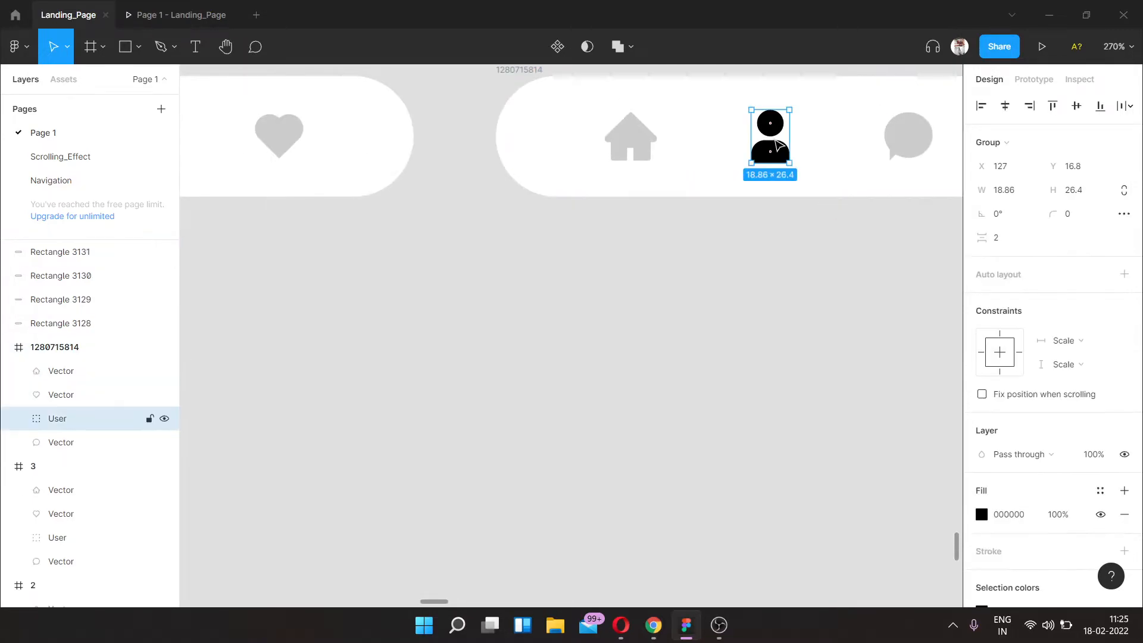
double_click(772, 126)
scroll(766, 145, down, 5)
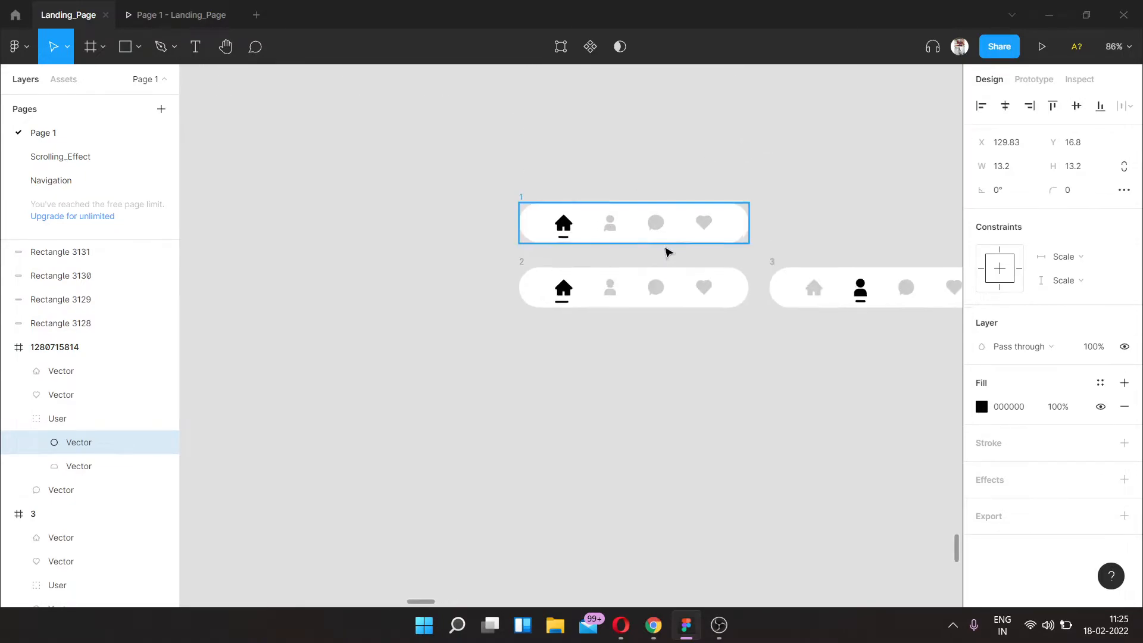
scroll(664, 247, up, 5)
click(535, 190)
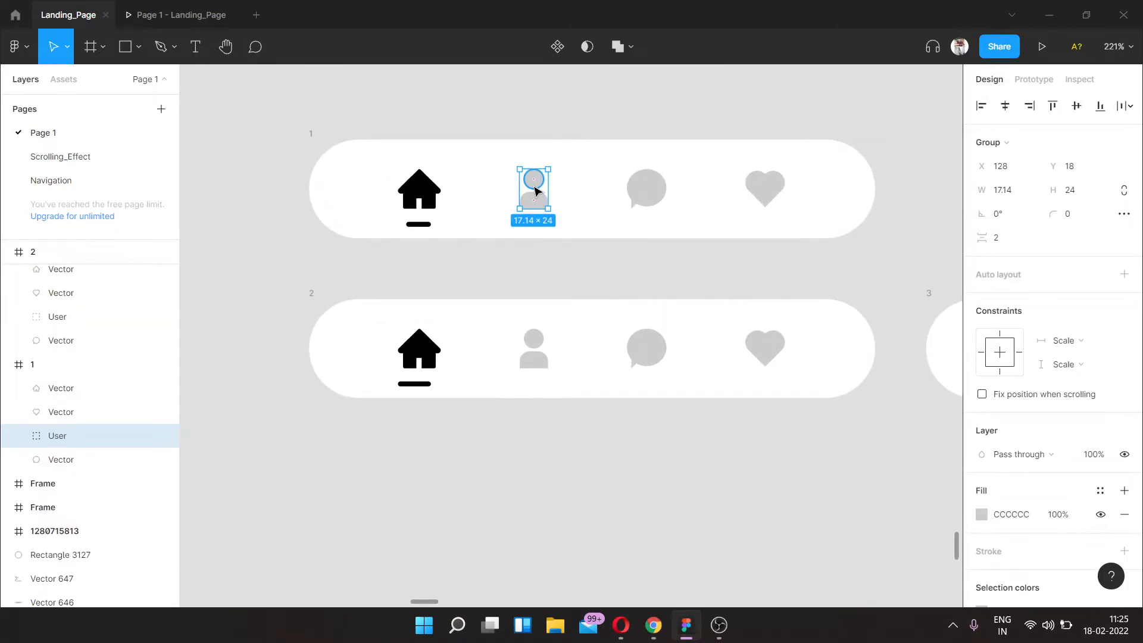
scroll(535, 189, down, 2)
alt+drag(535, 189, 561, 253)
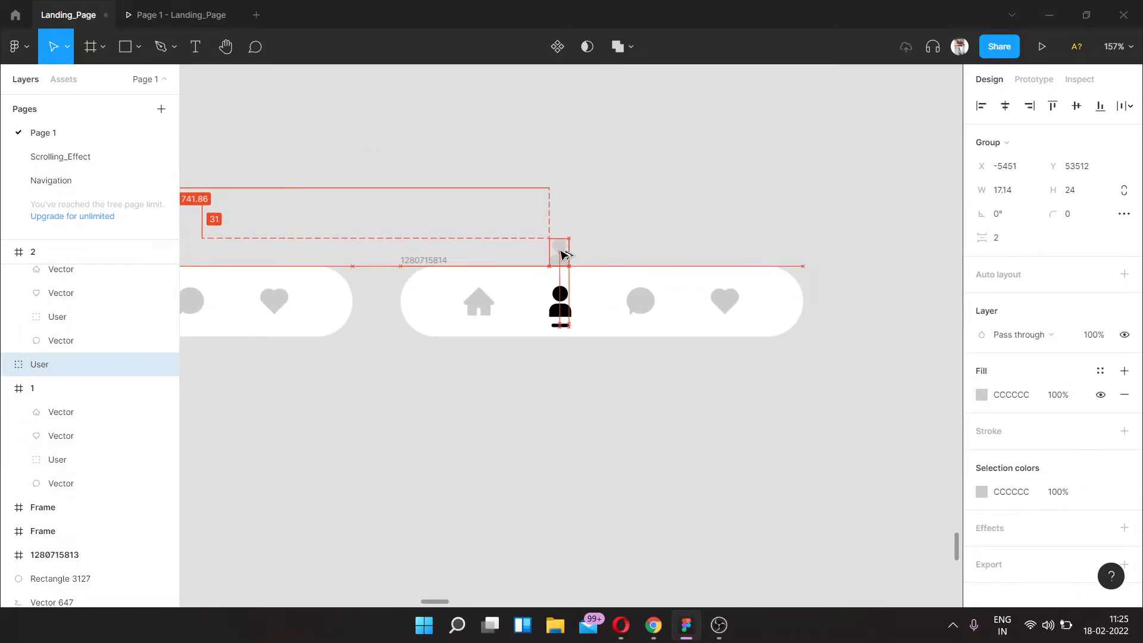
Step: Replace the duplicated frame's enlarged black user icon with the smaller grey copy, positioned above the indicator bar
scroll(562, 254, up, 5)
click(570, 376)
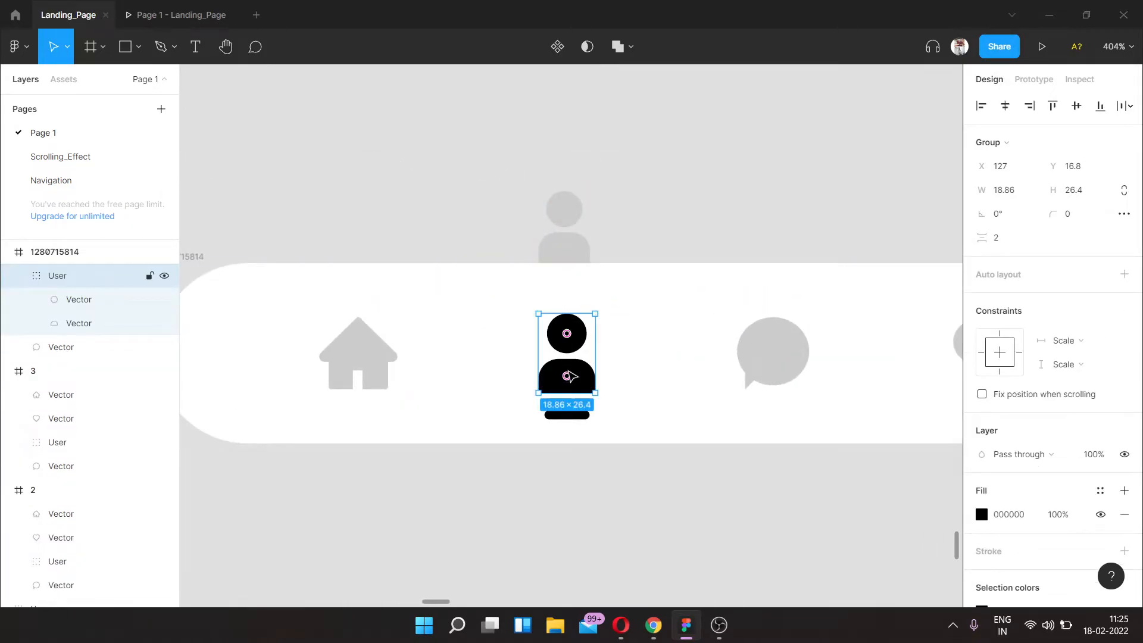
key(Delete)
drag(574, 237, 567, 361)
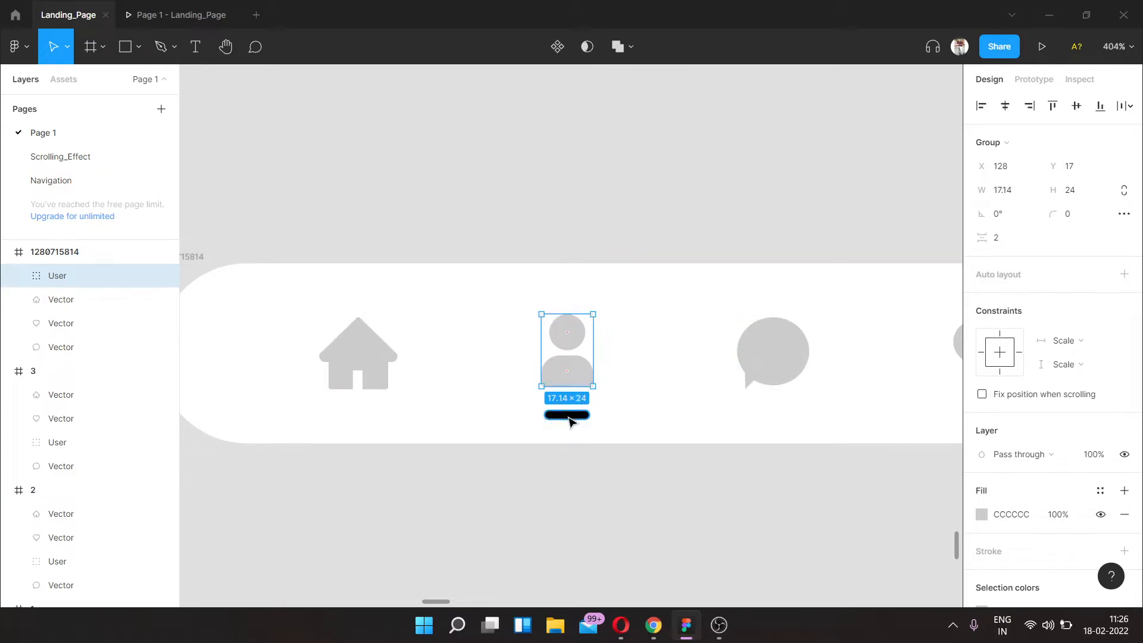
Step: Fill the smaller user icon with the indicator bar's black, 000000, by sampling the bar with the eyedropper
scroll(575, 415, up, 6)
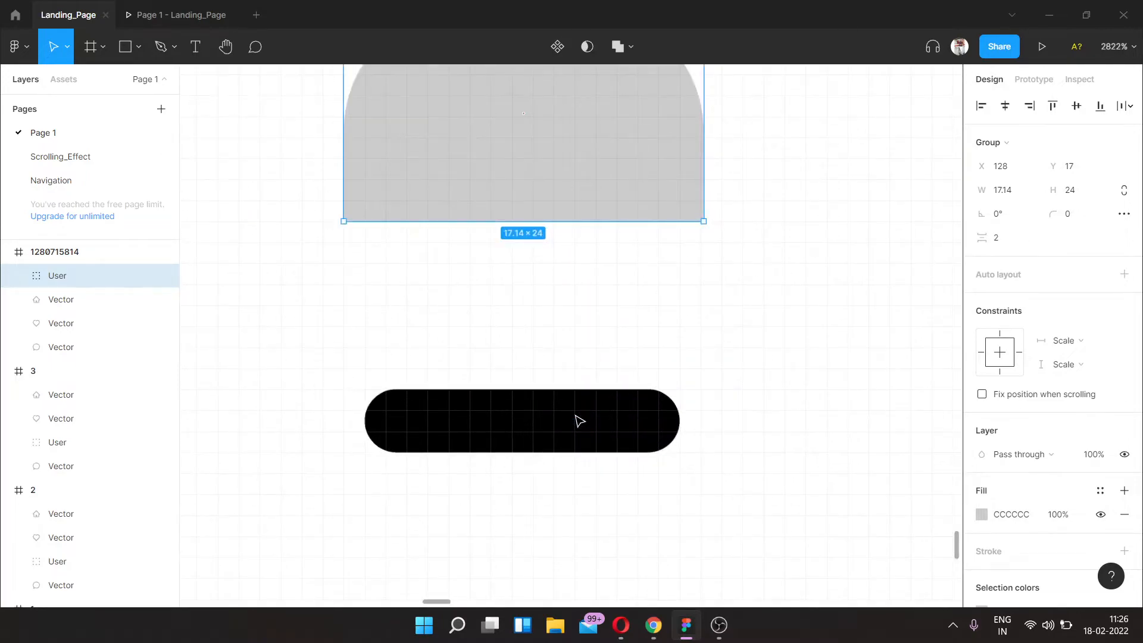
key(i)
click(582, 426)
scroll(582, 425, down, 1)
scroll(587, 464, down, 10)
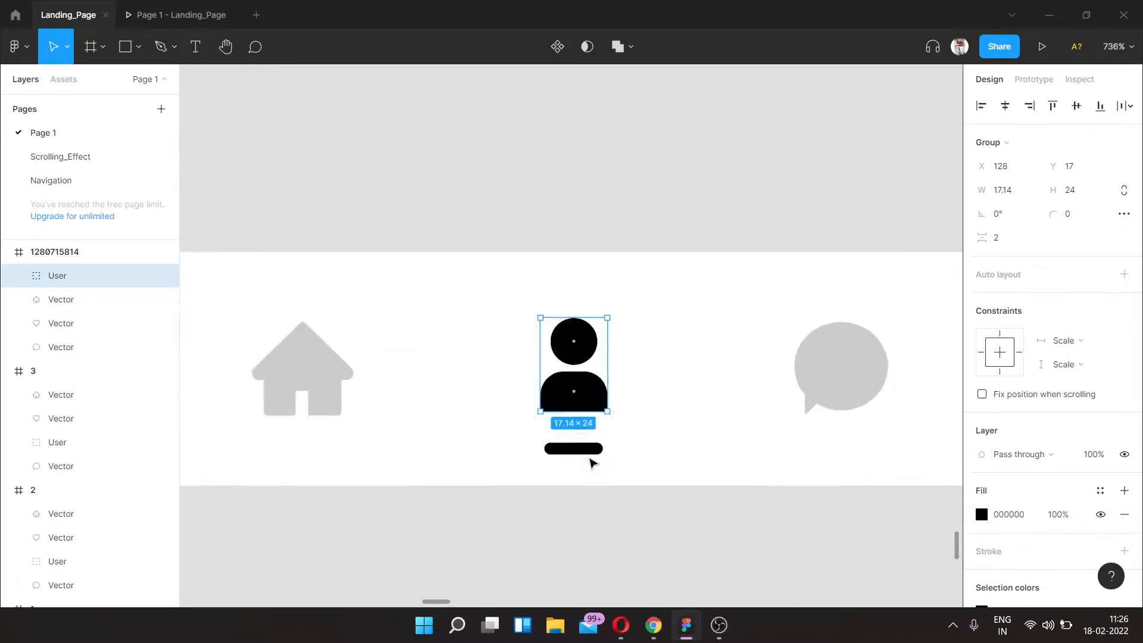
Step: Rename the duplicated frame as 4
click(601, 590)
scroll(614, 482, down, 3)
click(512, 269)
text(4)
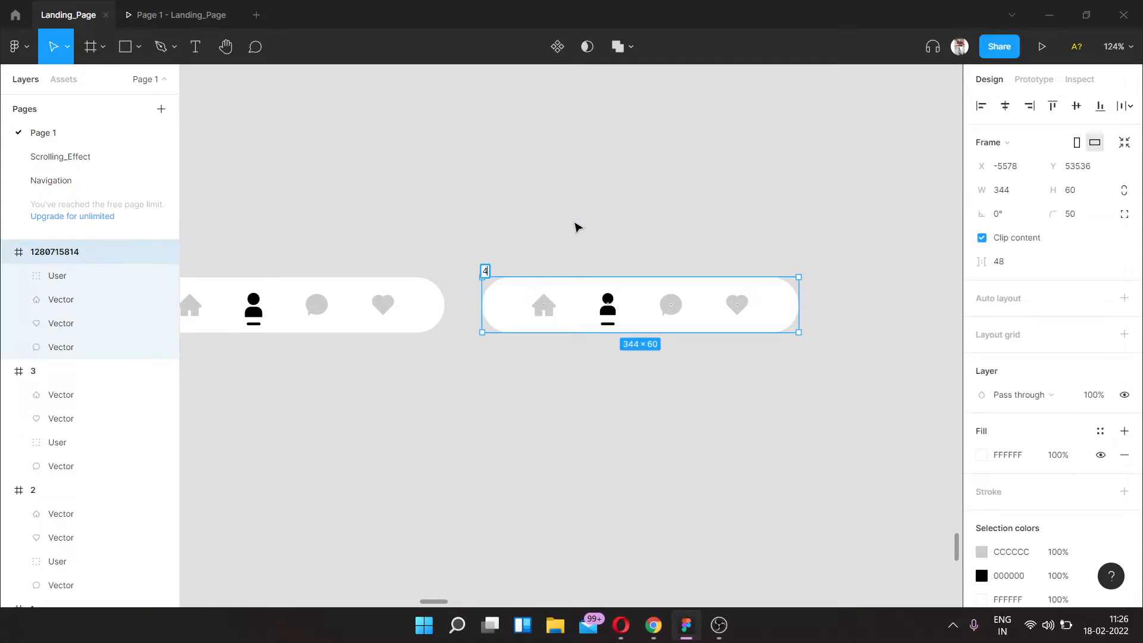
click(577, 227)
scroll(576, 228, down, 5)
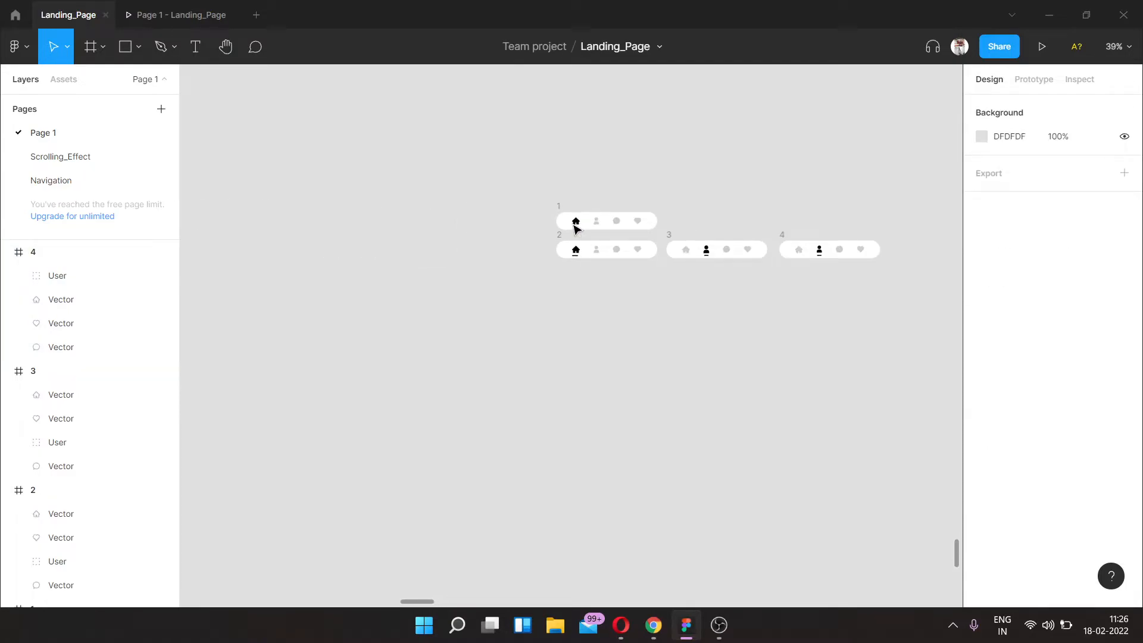
Step: Copy the six prepared Main_screen navigation frames into two rows of three below frames 2 to 4
scroll(576, 227, right, 2)
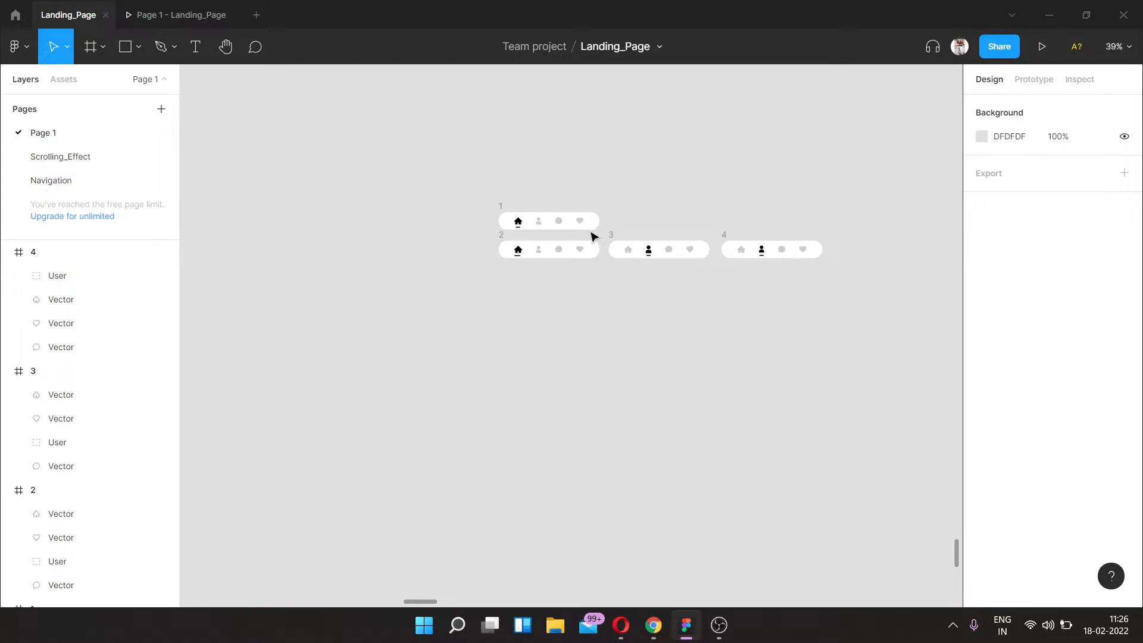
scroll(593, 237, right, 5)
scroll(594, 249, up, 10)
scroll(572, 226, down, 7)
scroll(548, 203, up, 4)
scroll(596, 268, up, 3)
drag(726, 428, 209, 309)
alt+drag(518, 365, 592, 308)
click(616, 417)
Step: Rename the three Main_screen frames in the row below frame 2 as 5, 6 and 7
click(421, 250)
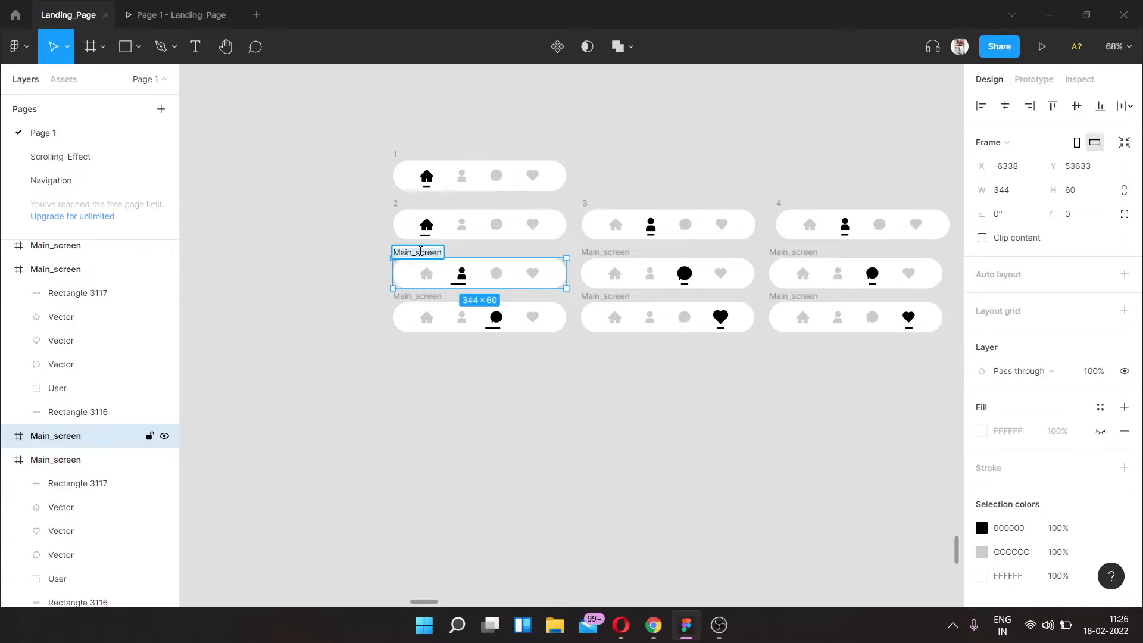
text(5)
key(Return)
click(603, 252)
double_click(614, 253)
text(6)
double_click(813, 253)
text(7)
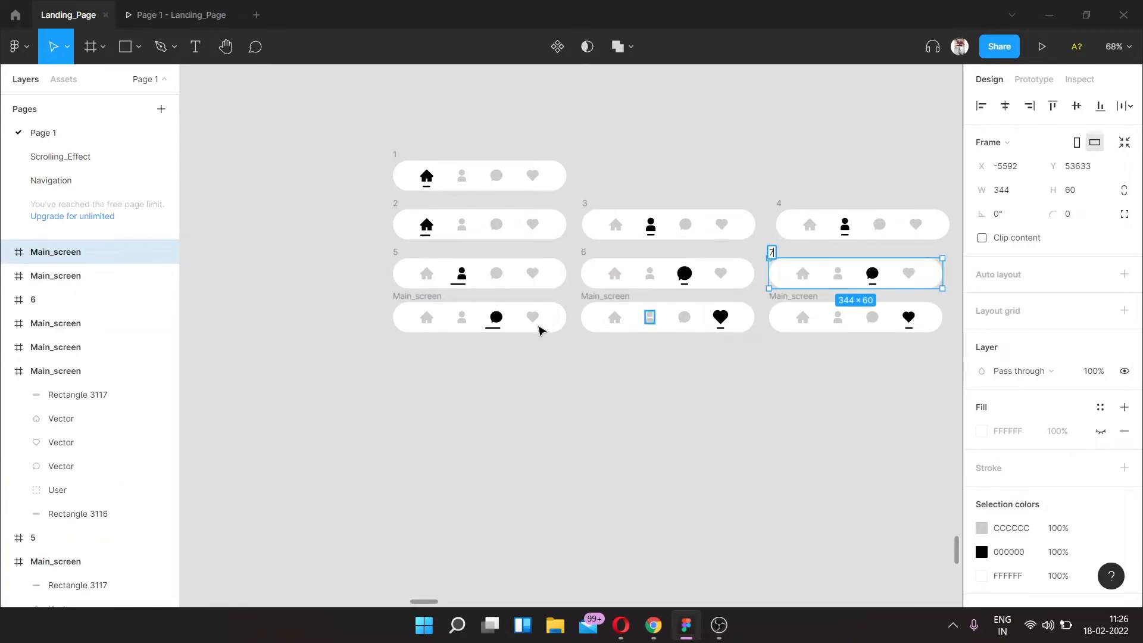
Step: Rename the three Main_screen frames in the last row as 8, 9 and 10
click(433, 296)
double_click(433, 296)
text(8)
click(594, 297)
double_click(595, 298)
text(9)
click(808, 298)
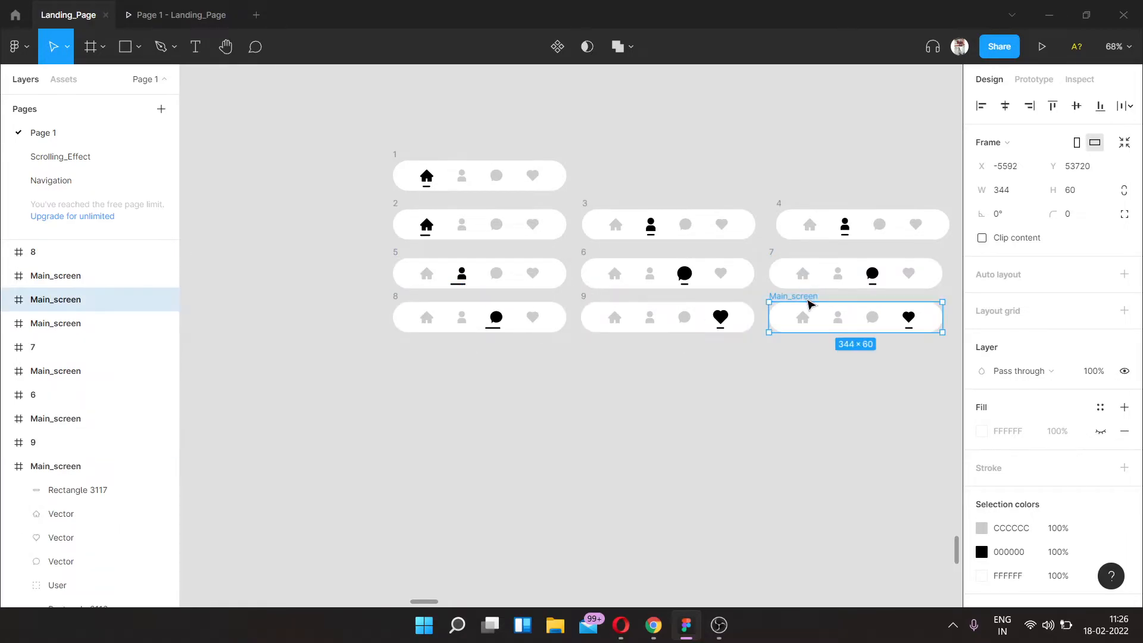
text(1)
click(748, 503)
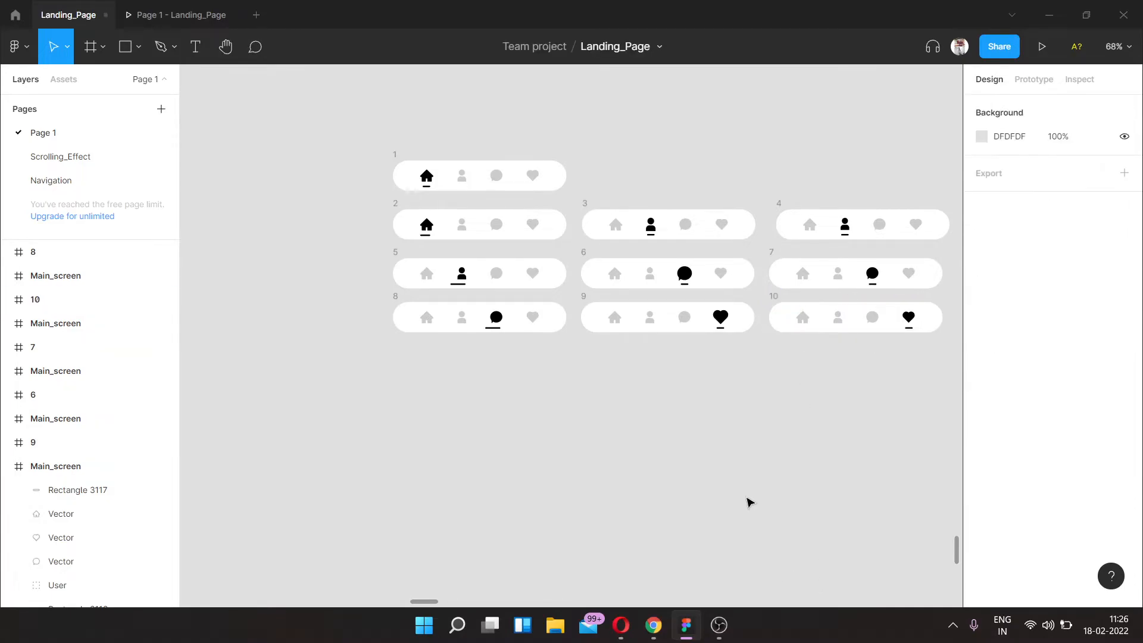
Step: Connect frame 1's user icon to frame 2 with an On click, Navigate to interaction using Smart animate at 150ms
scroll(673, 470, right, 4)
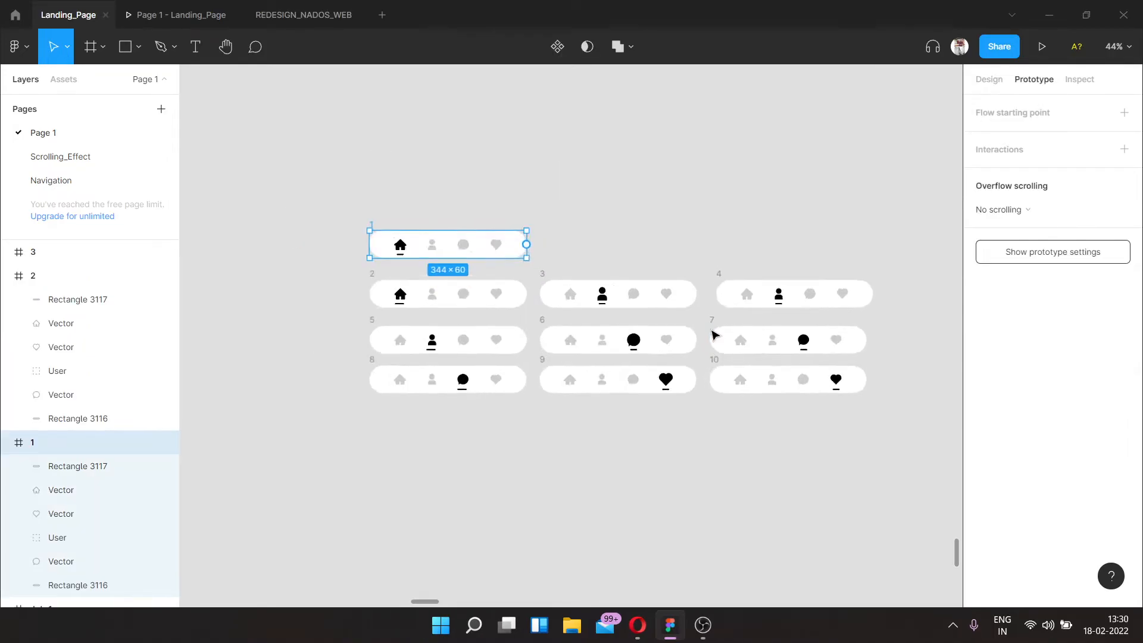
scroll(747, 346, up, 1)
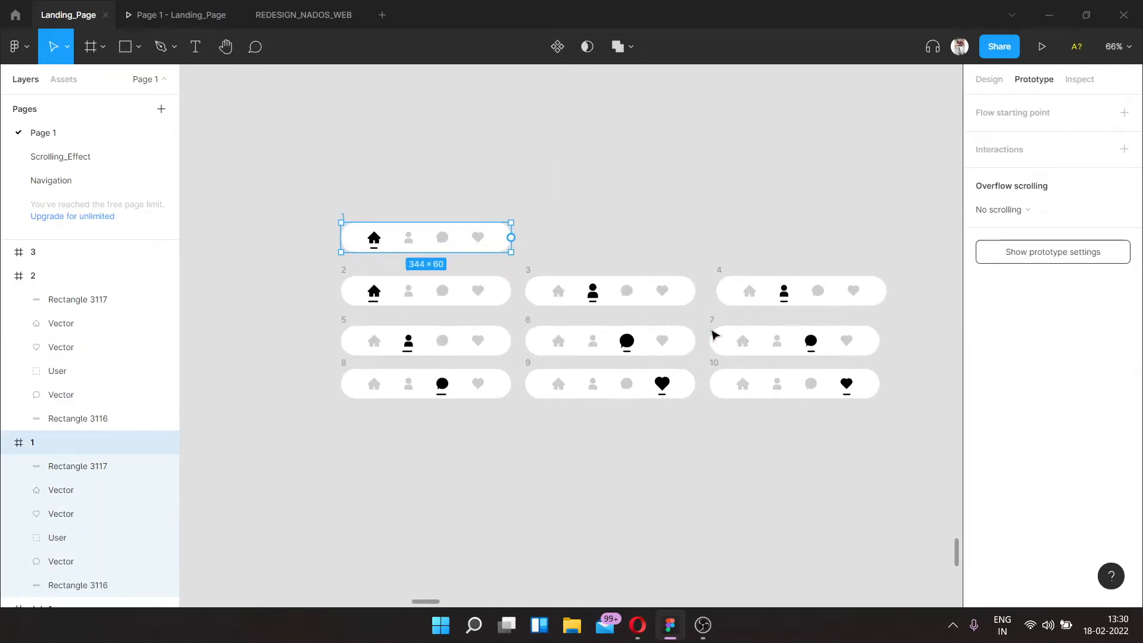
scroll(484, 250, up, 5)
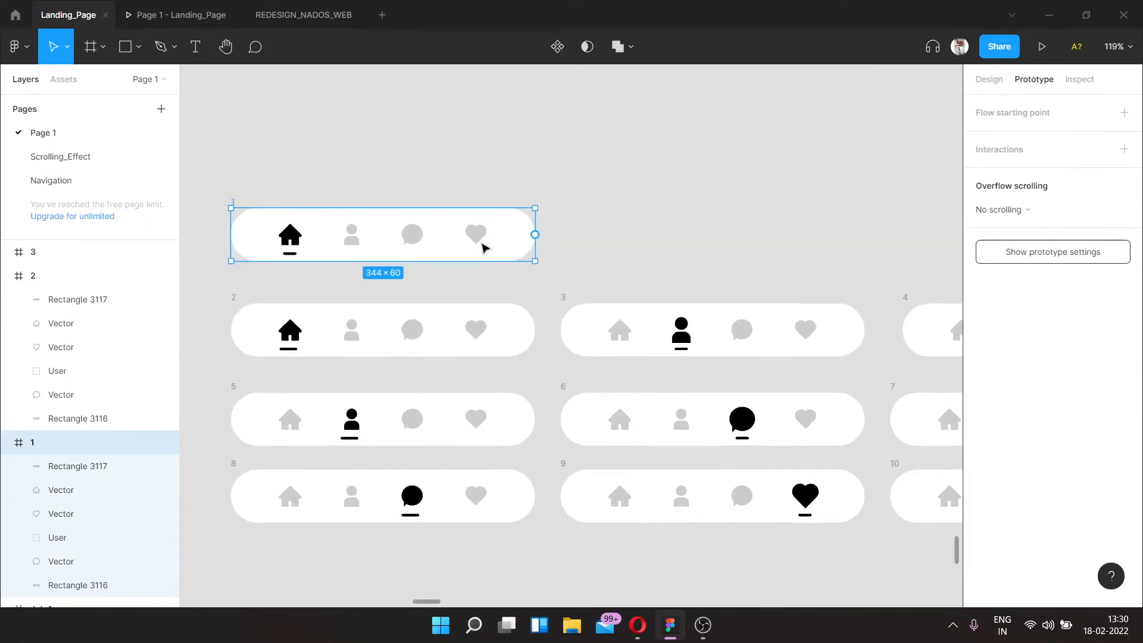
click(710, 220)
click(517, 238)
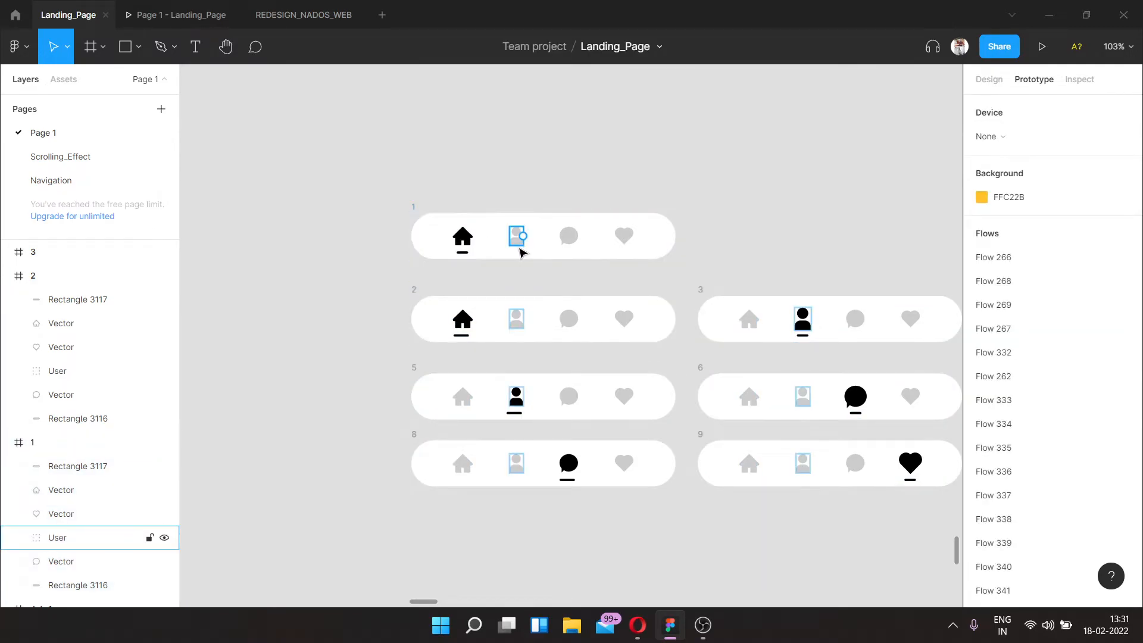
click(423, 221)
click(519, 238)
drag(523, 238, 616, 305)
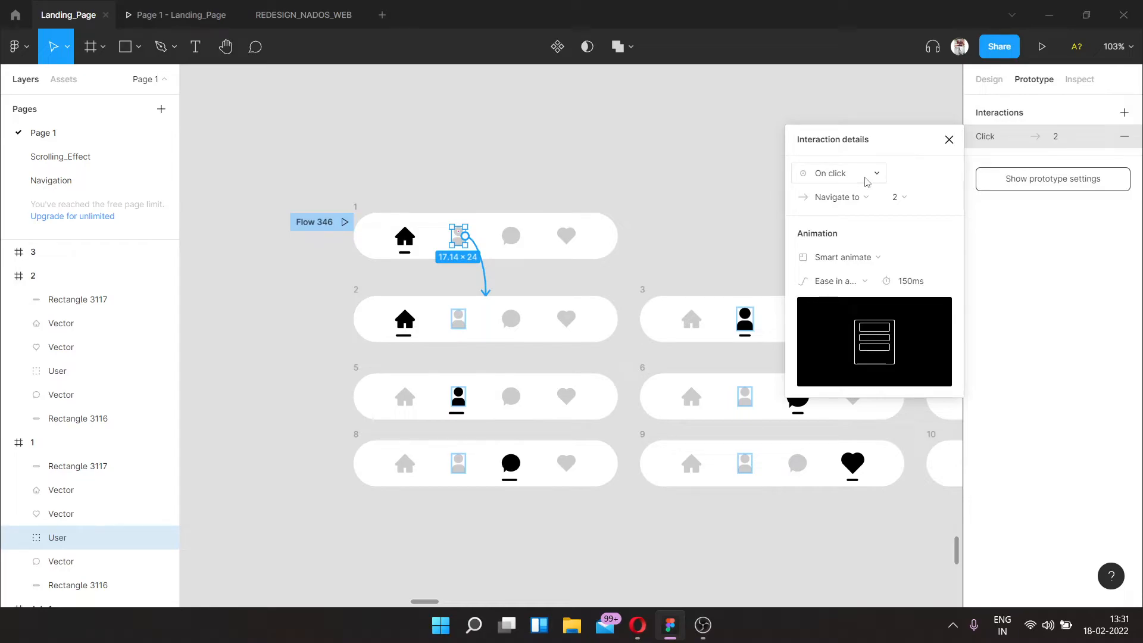
click(490, 173)
Step: Rename frame 1's flow starting point as Navigation
click(358, 209)
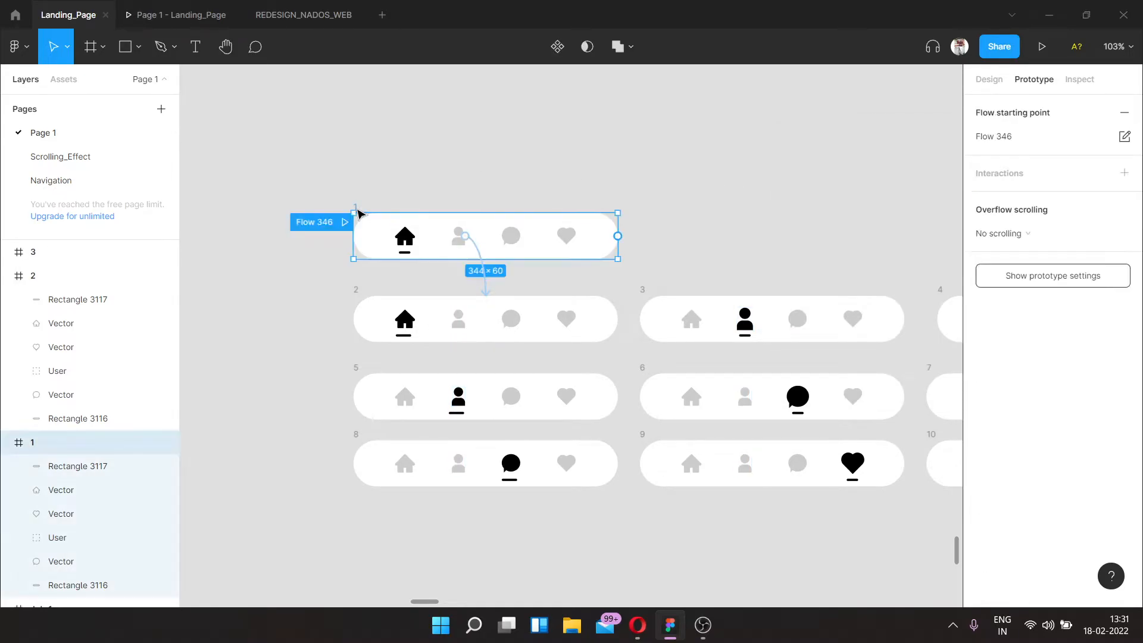
double_click(307, 224)
text(Navigation)
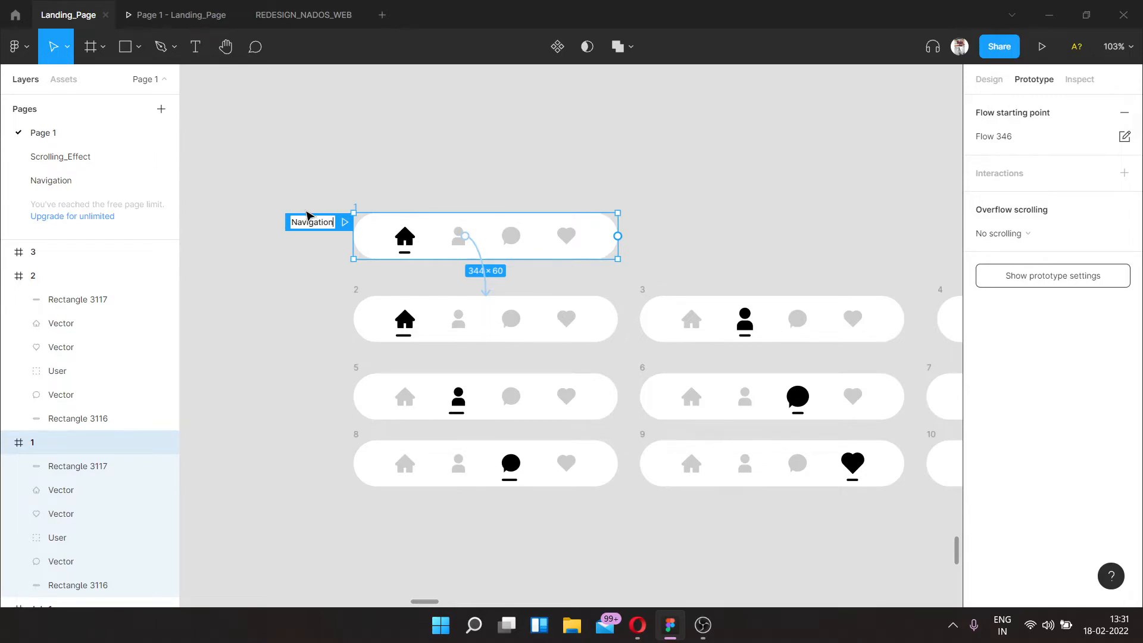
key(Return)
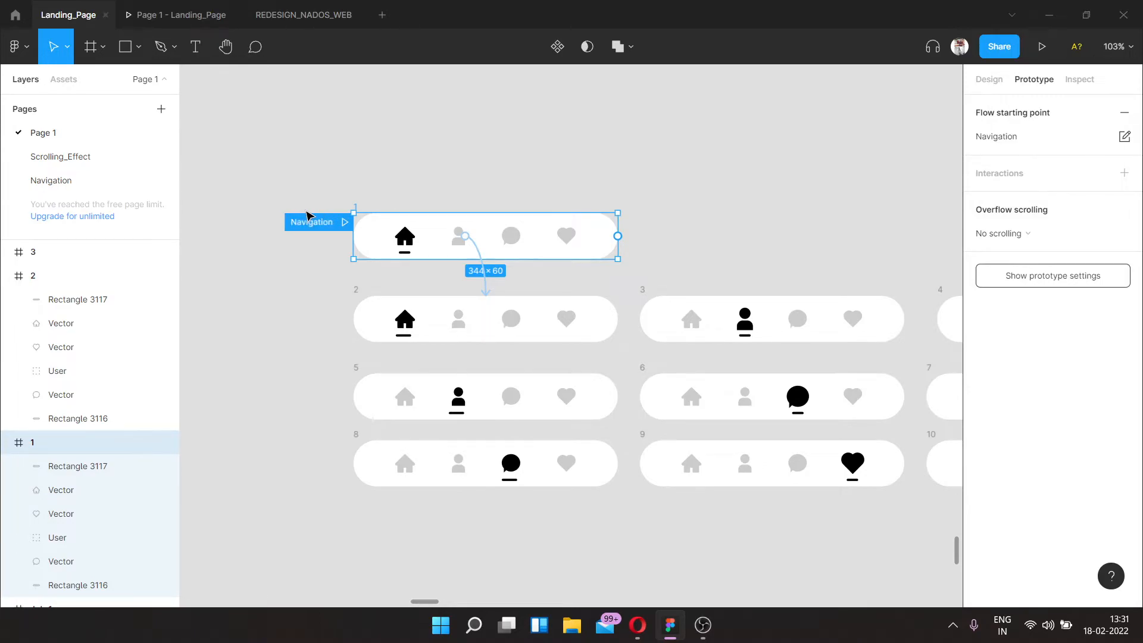
Step: Set the easing of the user icon's transition from frame 1 to frame 2 to Ease in and out back
click(415, 176)
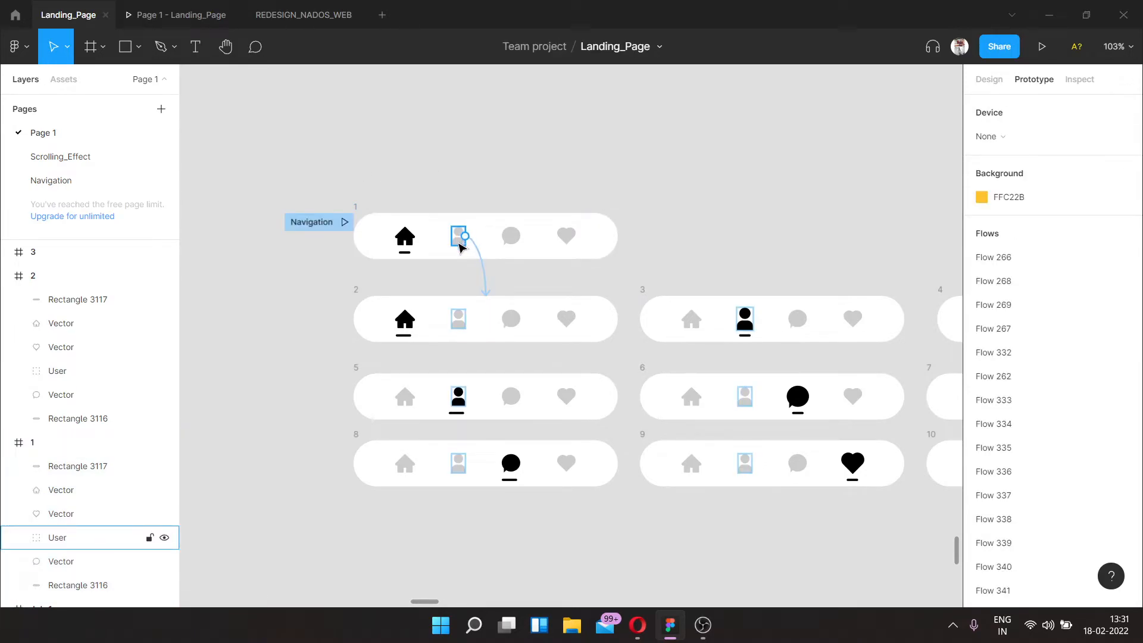
drag(464, 247, 487, 289)
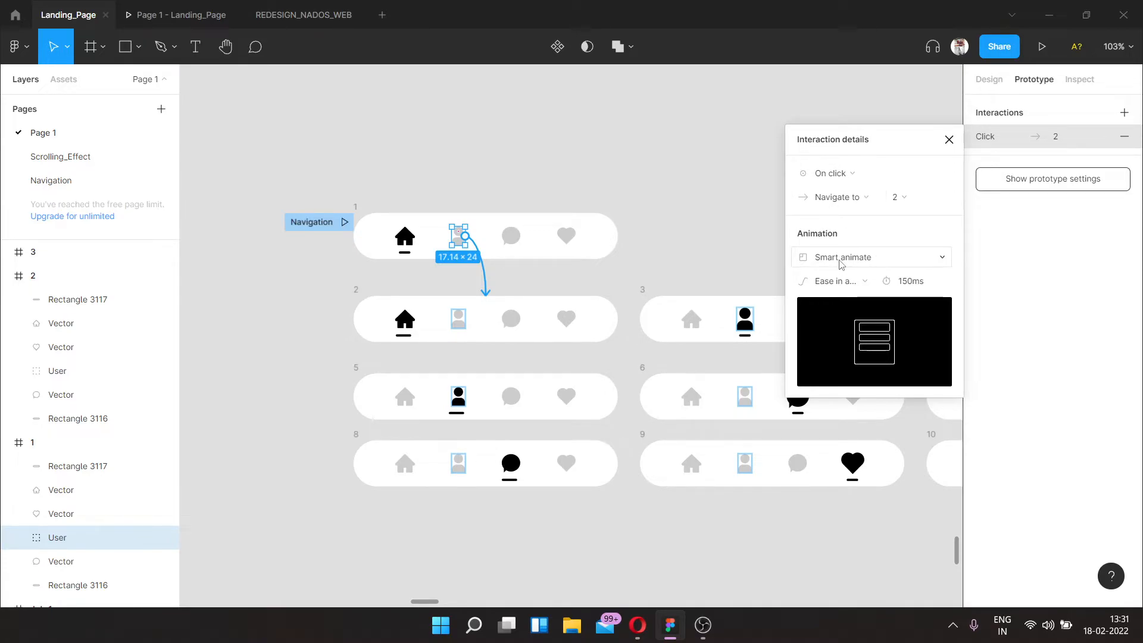
click(853, 288)
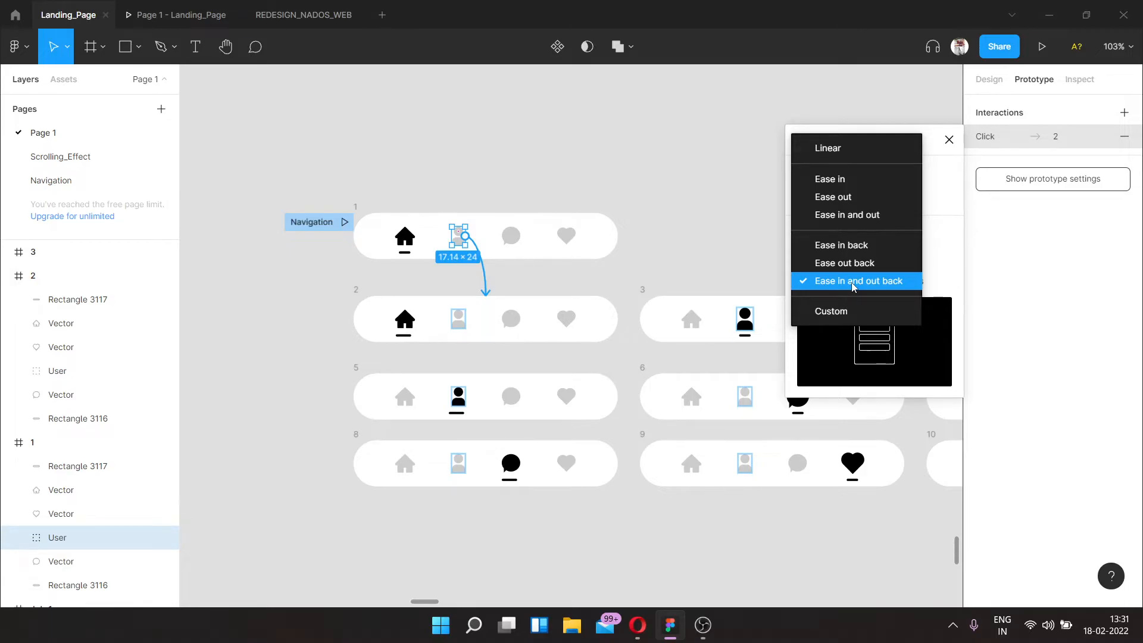
click(851, 283)
click(911, 281)
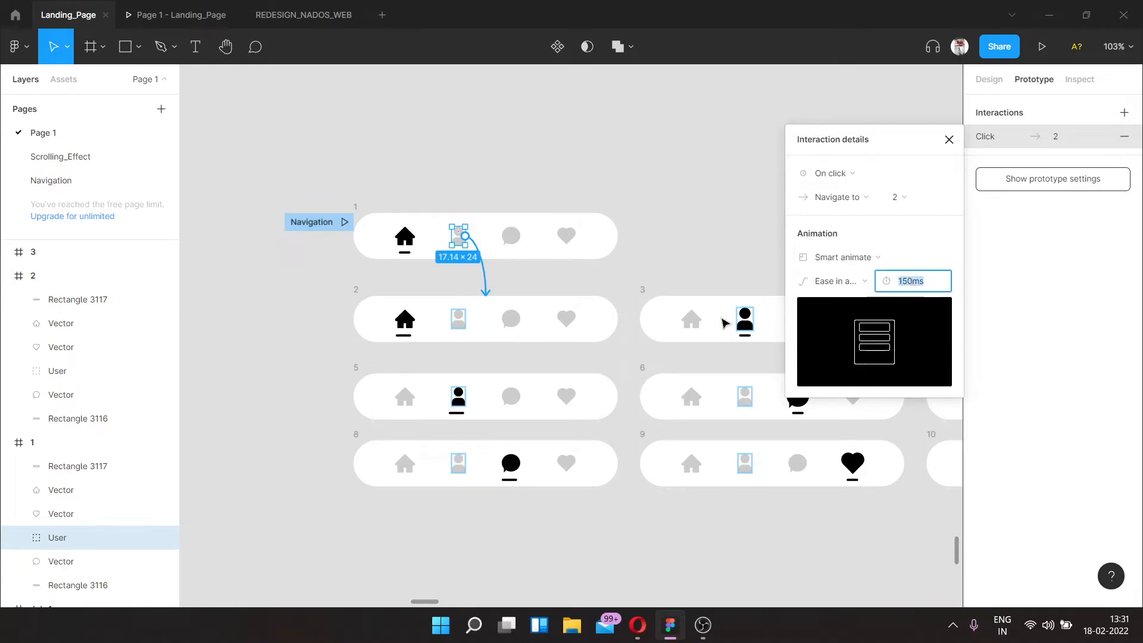
click(641, 179)
Step: Connect frame 2 to frame 3 with an After delay, Navigate to interaction
click(364, 302)
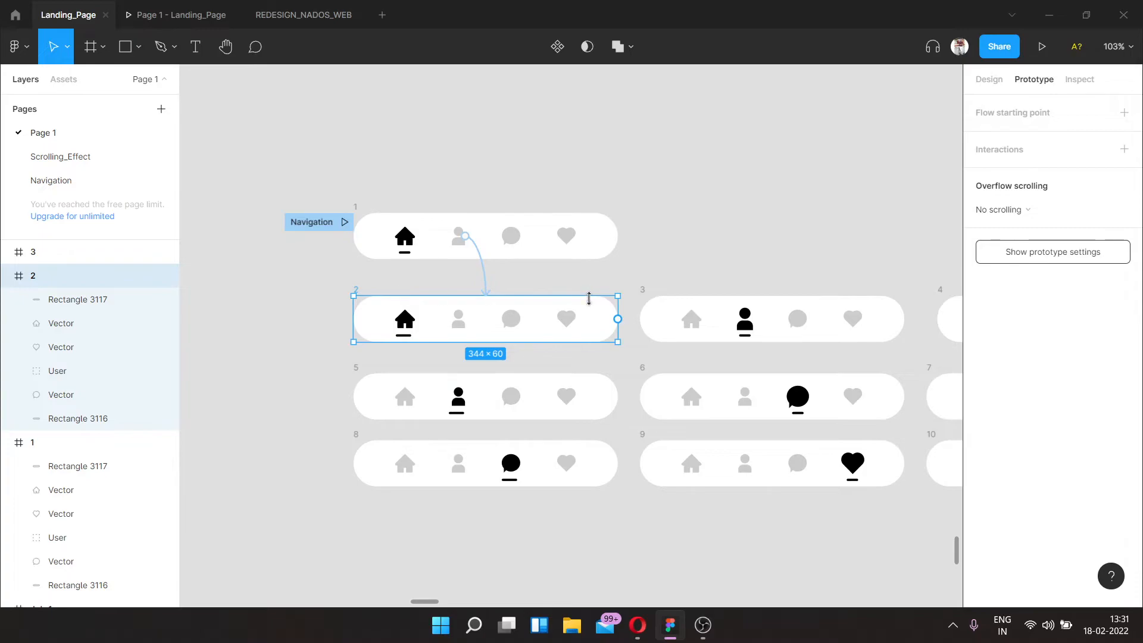
scroll(503, 325, down, 5)
scroll(357, 328, up, 5)
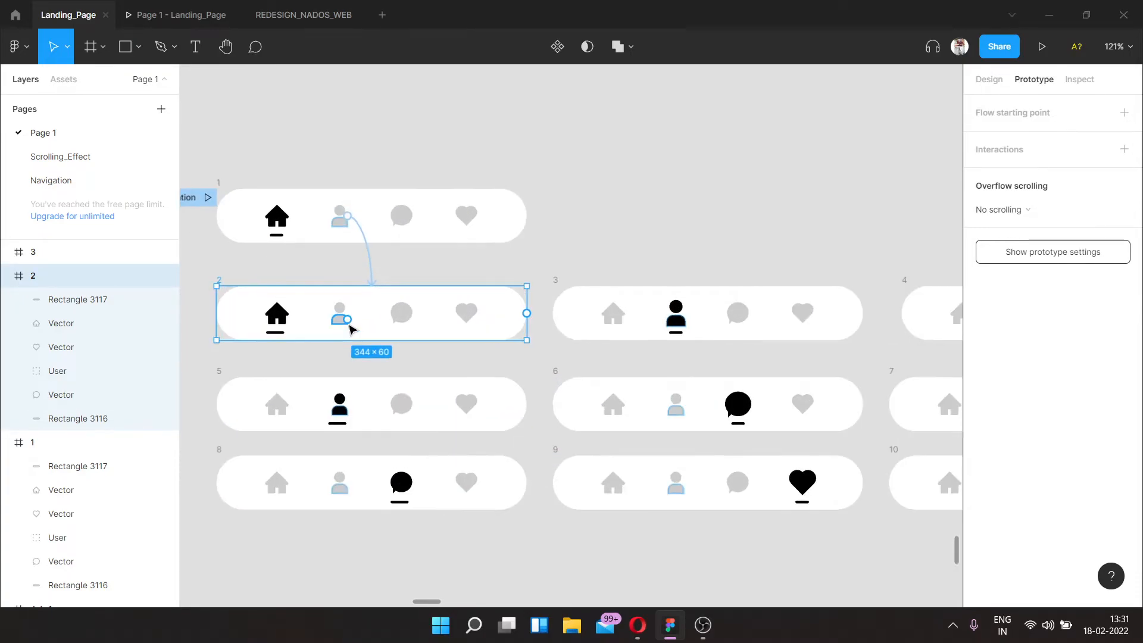
drag(527, 314, 607, 316)
click(819, 209)
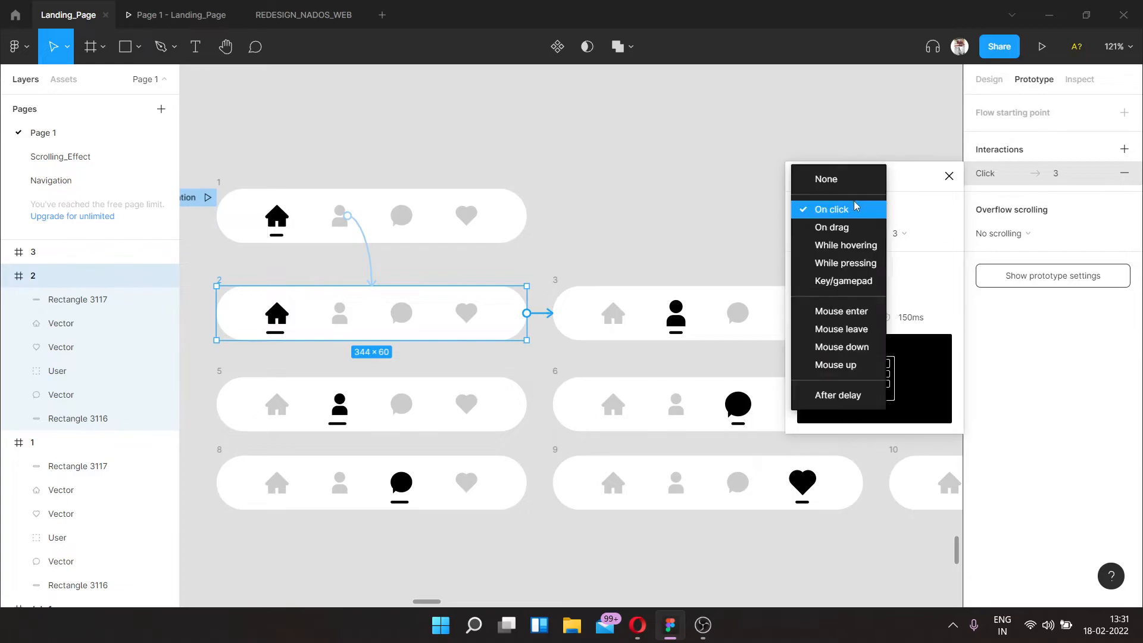
click(850, 397)
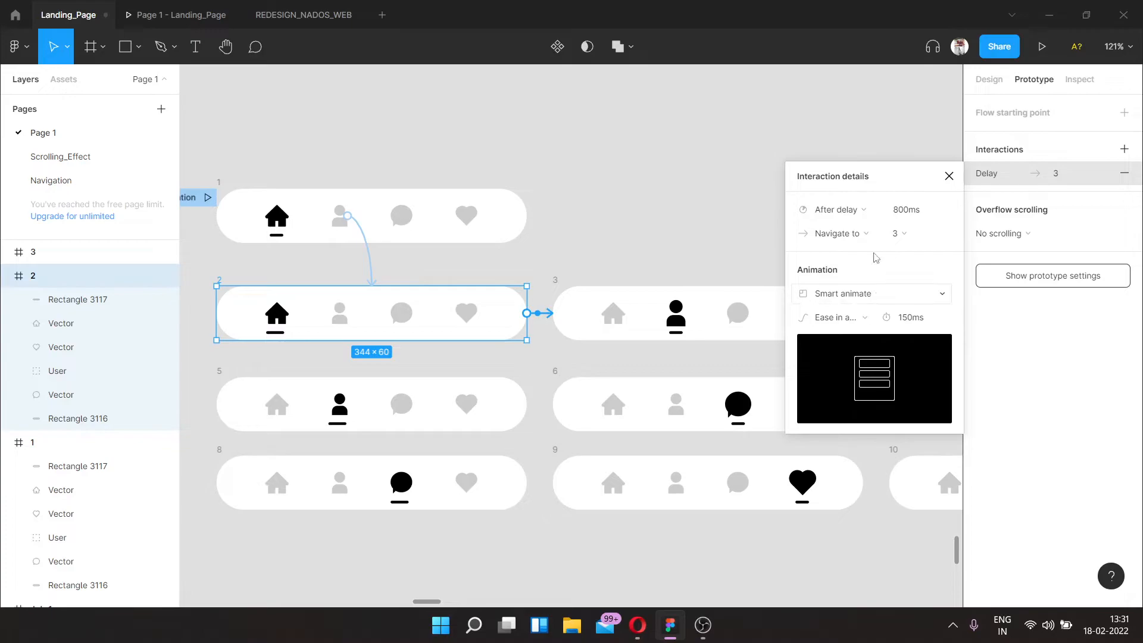
Step: Set the delay of the frame 2 to 3 transition to 1ms, with Smart animate and Ease in and out back
text(1)
click(842, 302)
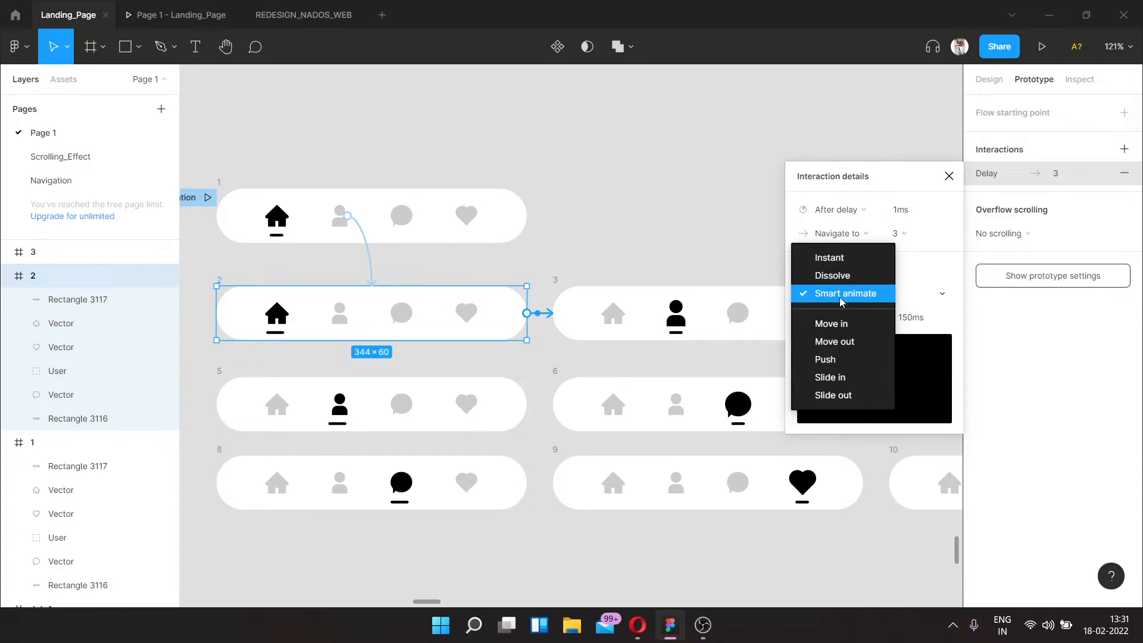
click(842, 301)
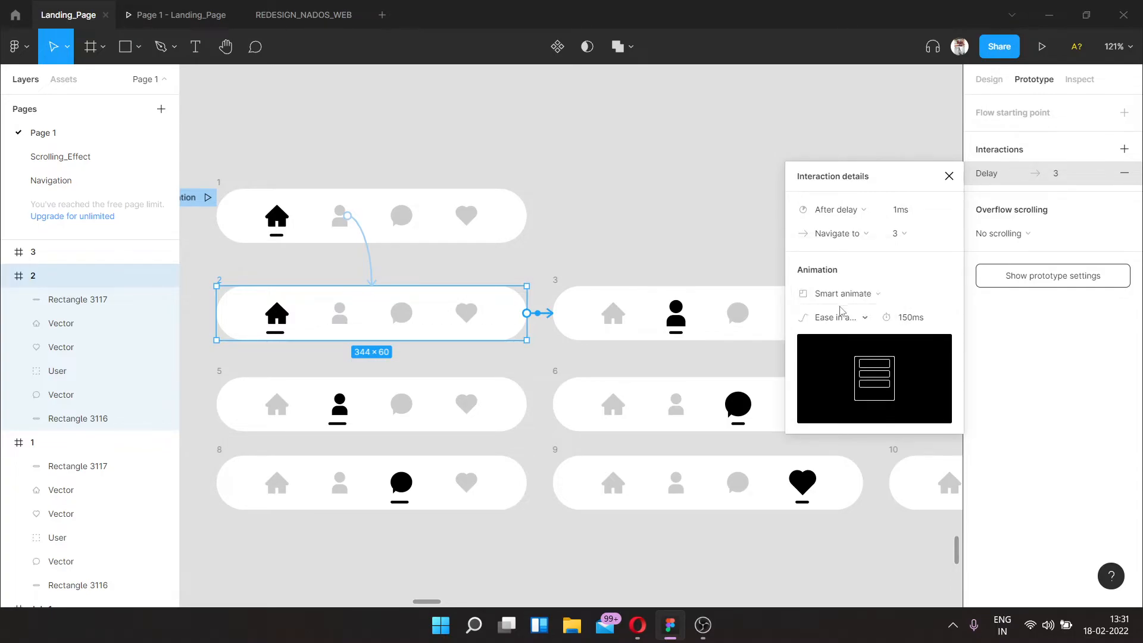
click(842, 316)
click(841, 317)
click(643, 245)
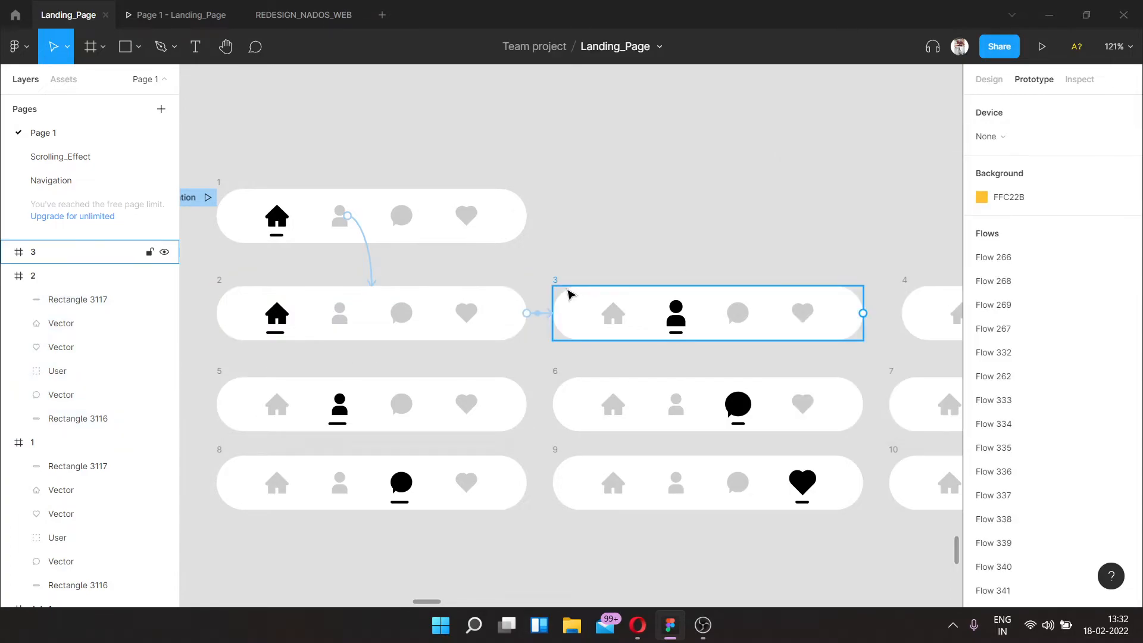
Step: Connect frame 3 to frame 4 with an After delay, Navigate to interaction
click(556, 282)
scroll(563, 281, right, 5)
drag(626, 313, 691, 317)
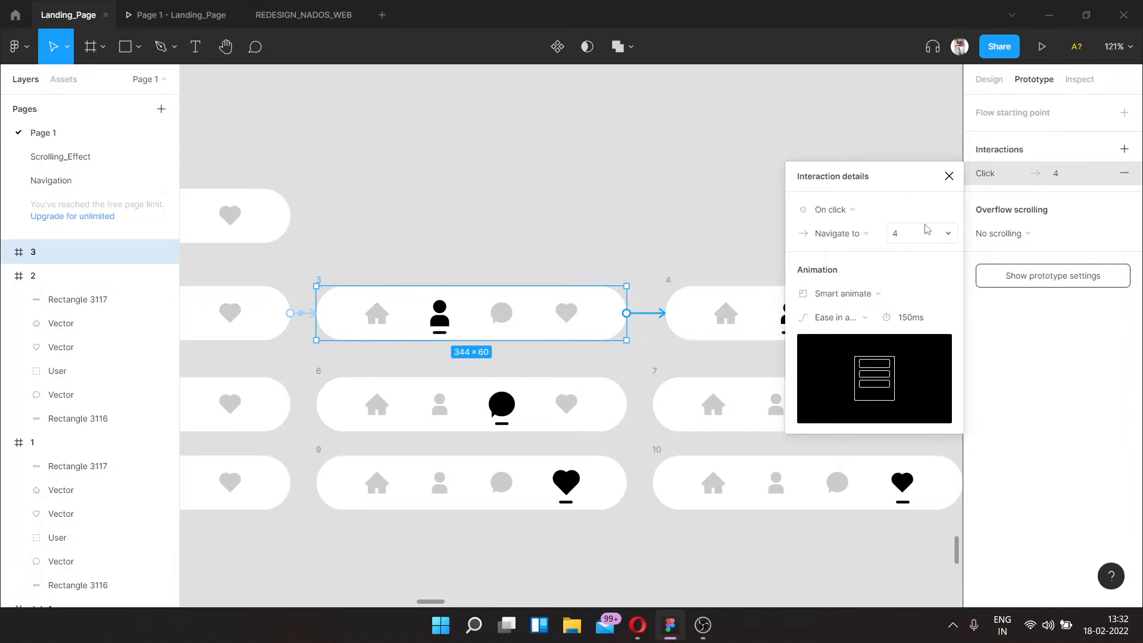
click(855, 209)
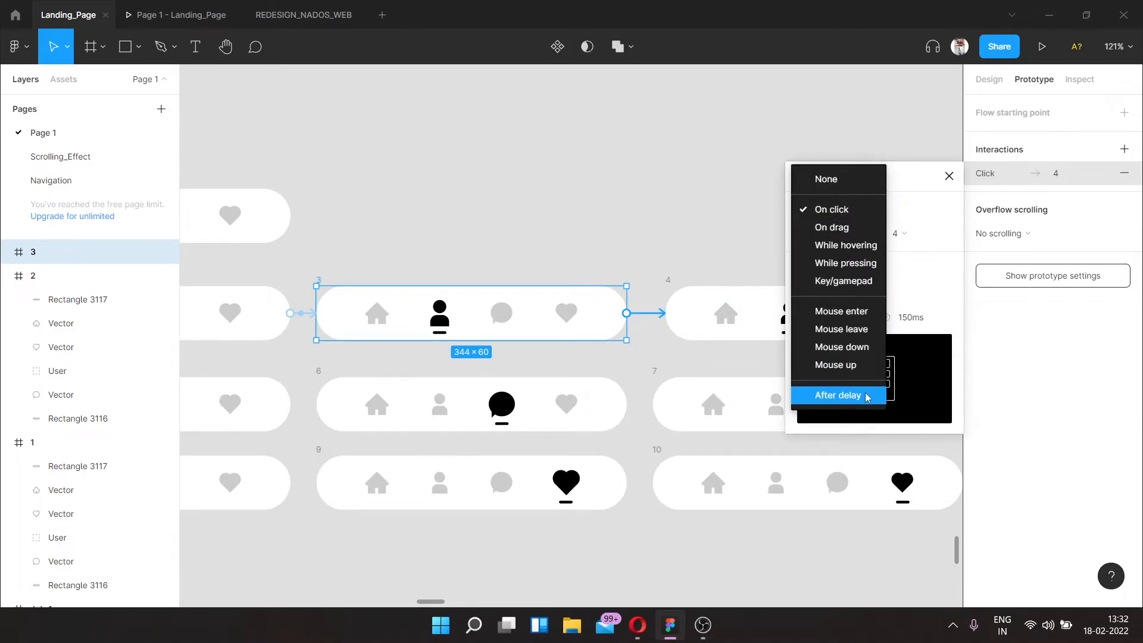
click(867, 397)
Step: Set the frame 3 to 4 transition to a 1ms delay, with Smart animate and Ease in and out back
click(909, 213)
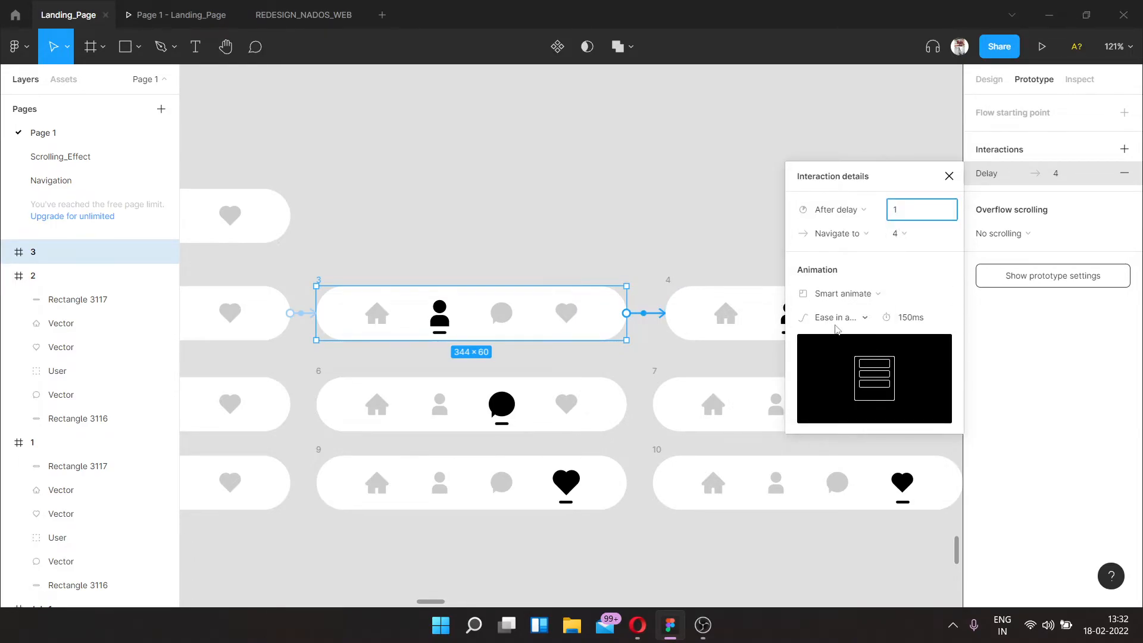
click(845, 296)
click(845, 296)
click(844, 322)
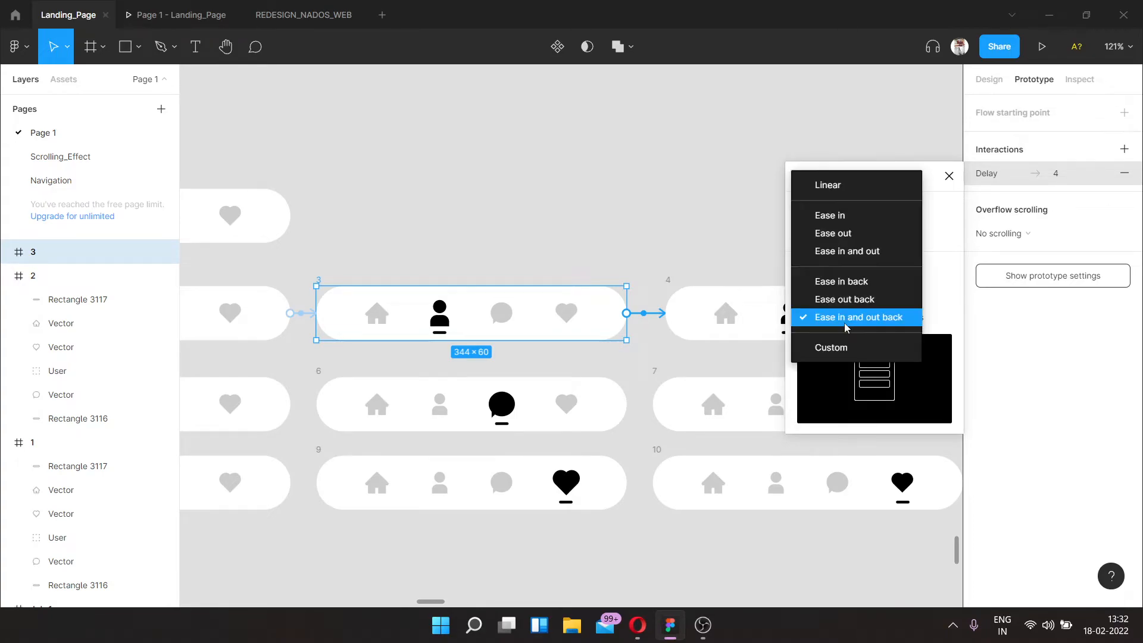
click(845, 324)
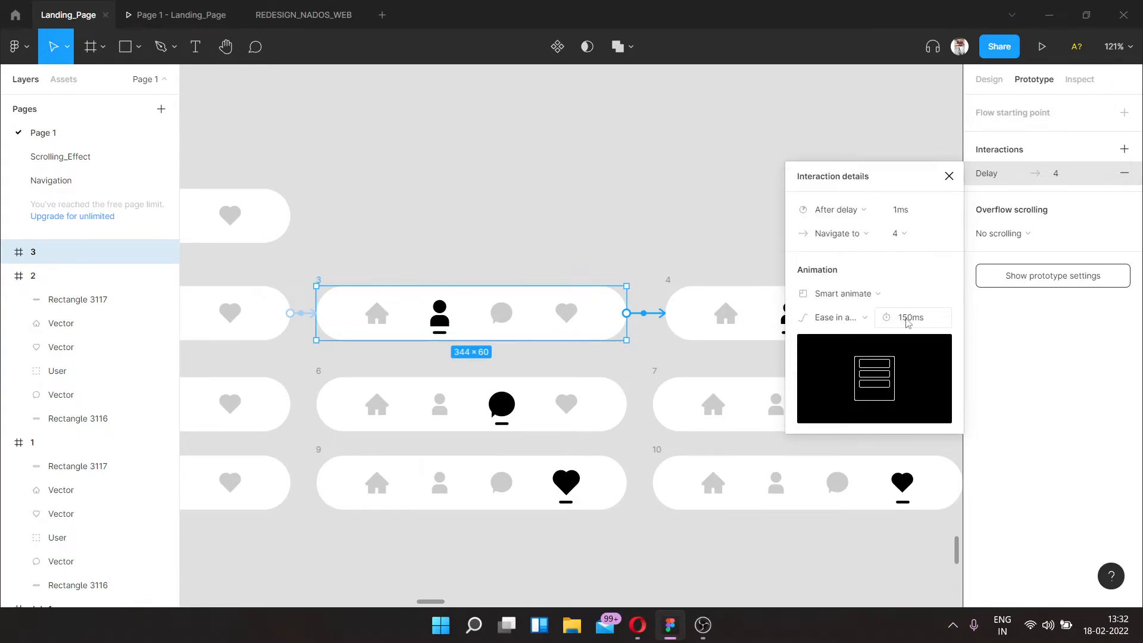
click(684, 194)
Step: Present the prototype from frame 1, hide the flows sidebar and scale the preview to Fill
scroll(684, 194, down, 4)
scroll(684, 193, left, 3)
scroll(537, 171, up, 4)
click(439, 221)
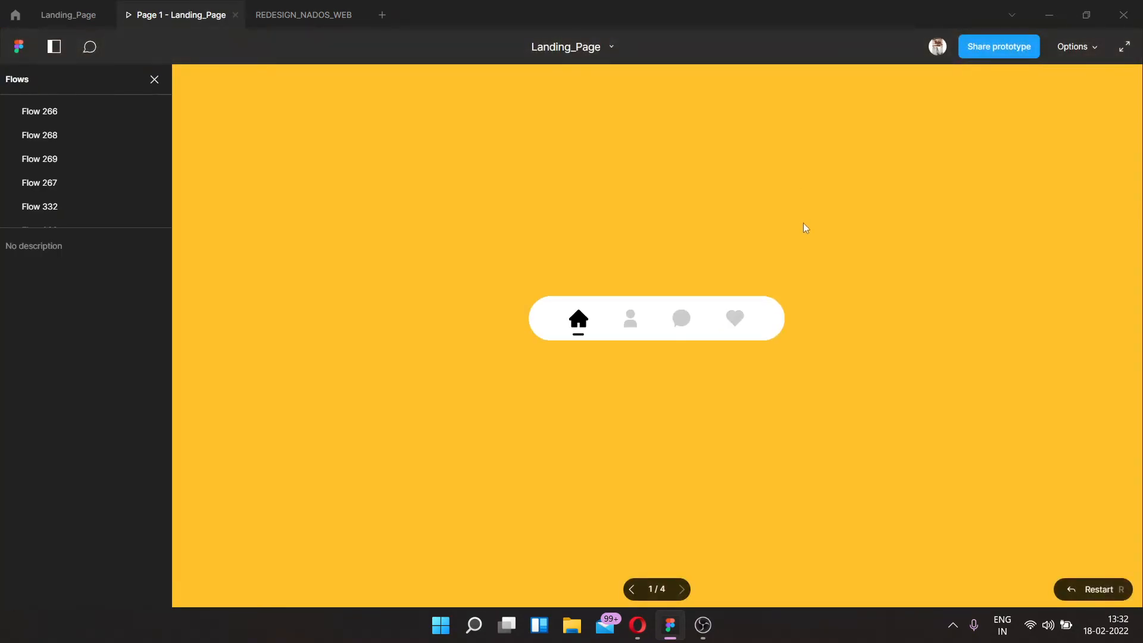
click(162, 79)
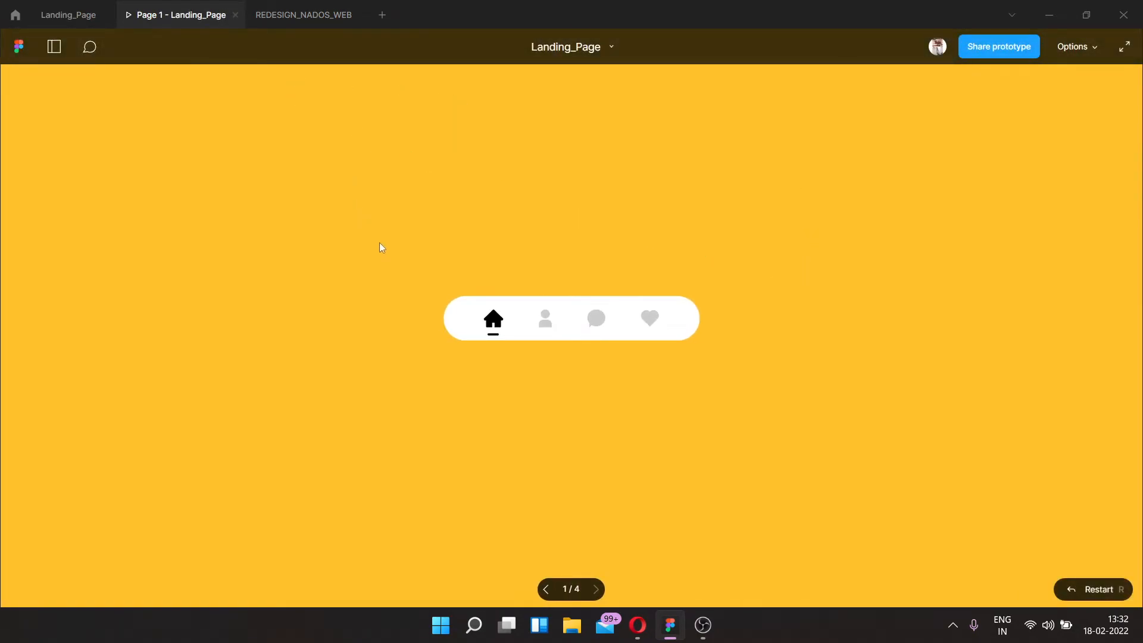
key(z)
key(z)
key(z)
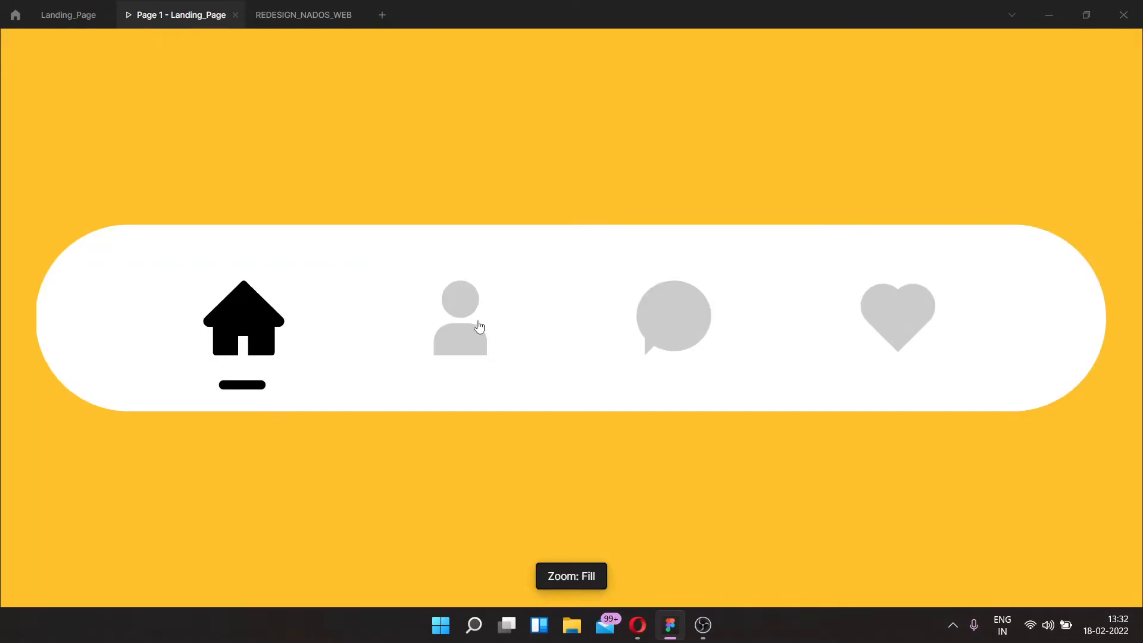
Step: Play the user icon's transition in the prototype preview after a brief check of the design file
click(62, 14)
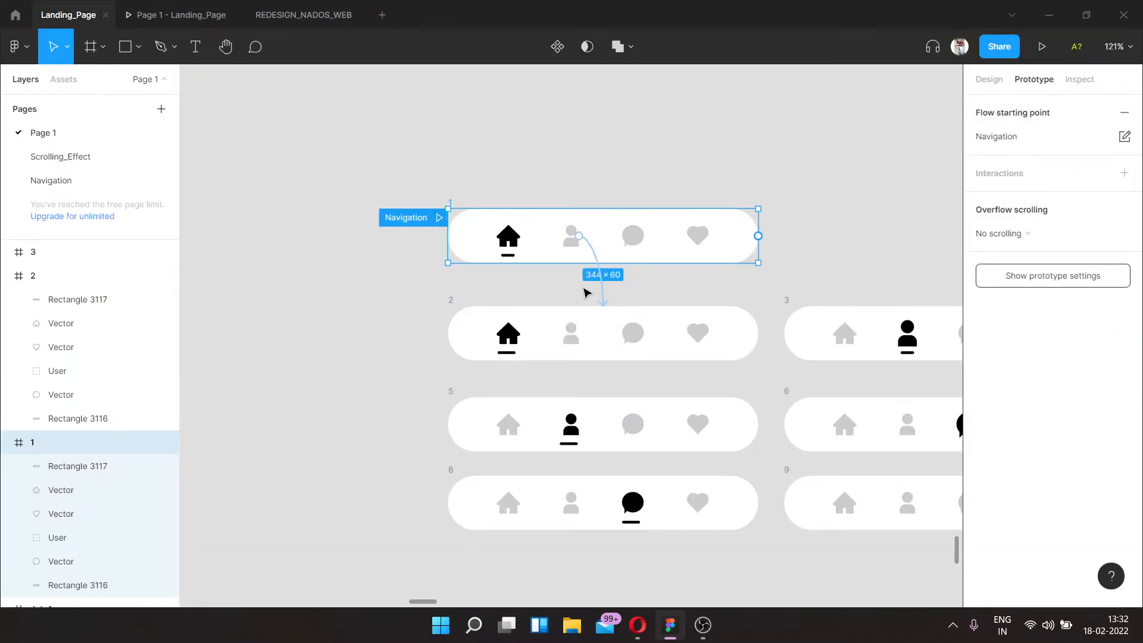
click(176, 14)
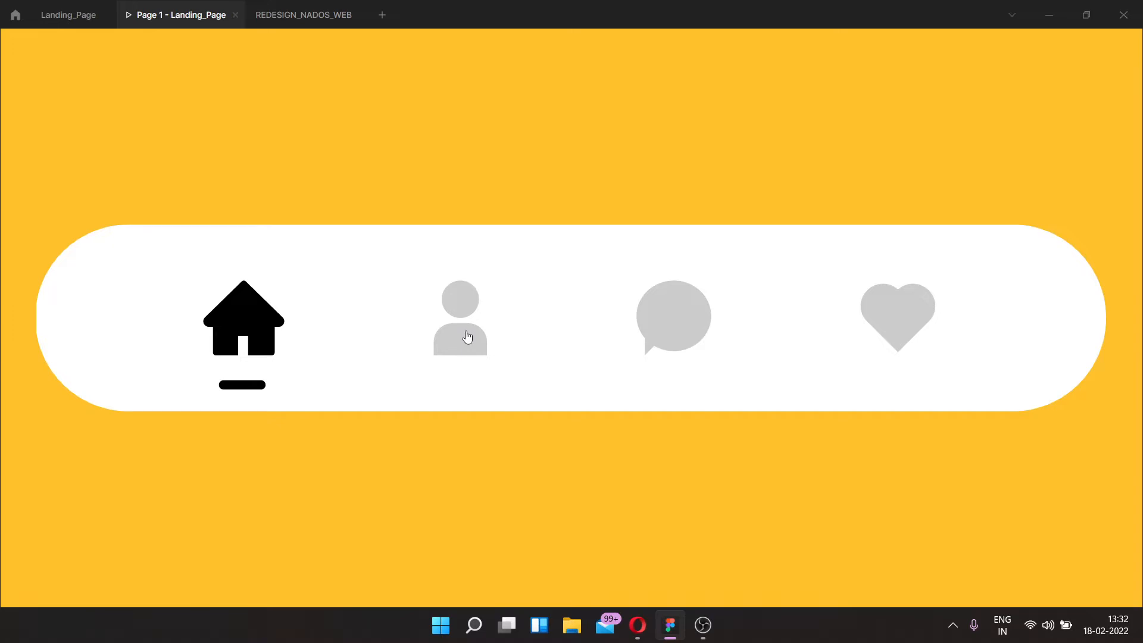
click(467, 338)
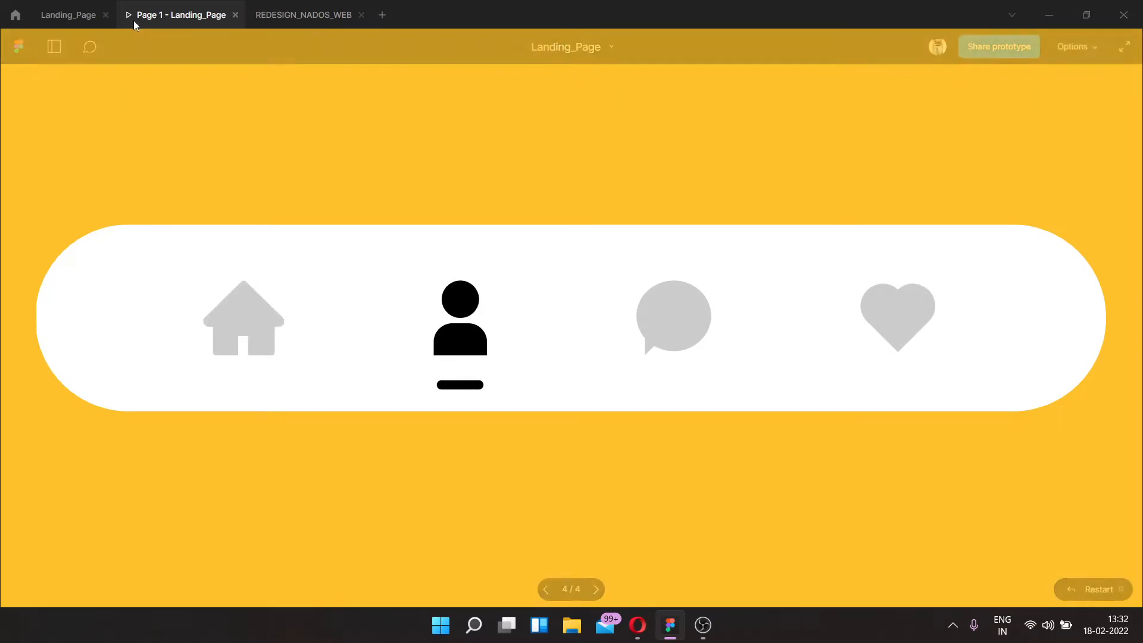
Step: Widen the black underline bar below frame 2's home icon to 30 px by extending its left end
click(58, 17)
scroll(597, 191, down, 3)
scroll(622, 219, up, 5)
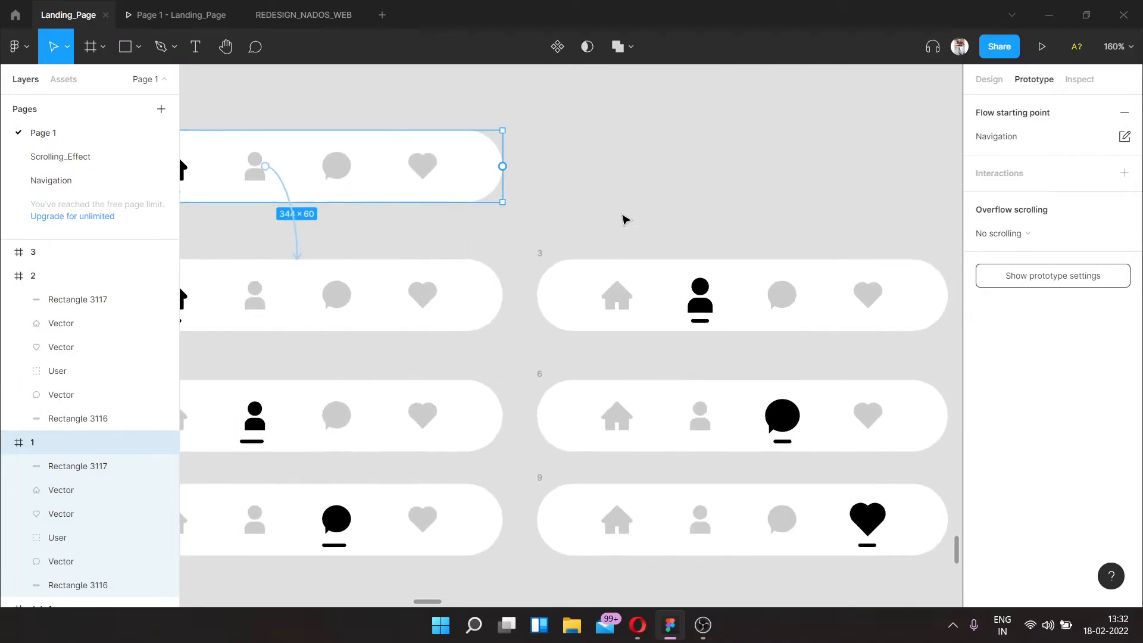
scroll(773, 316, up, 6)
key(alt+8)
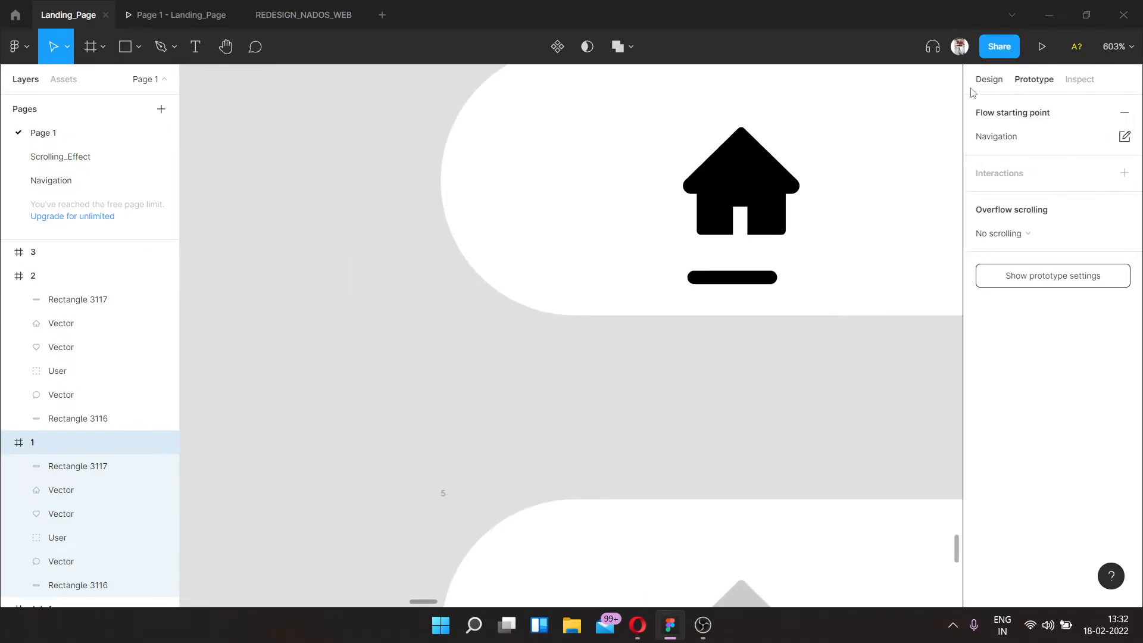
scroll(765, 268, up, 4)
click(748, 297)
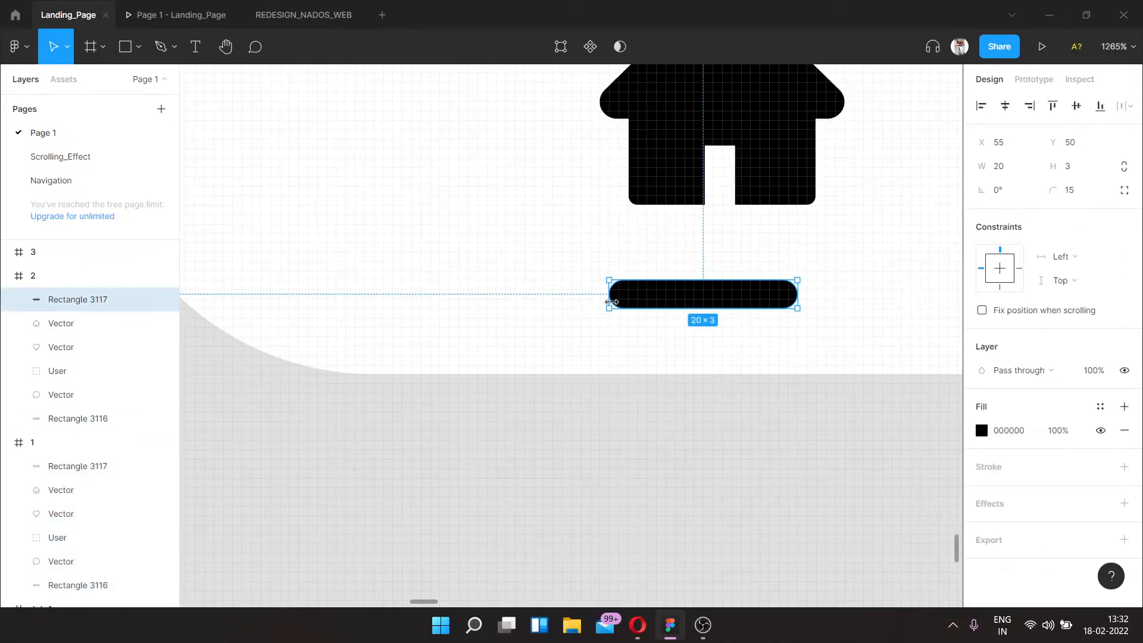
drag(611, 294, 517, 309)
scroll(515, 310, down, 10)
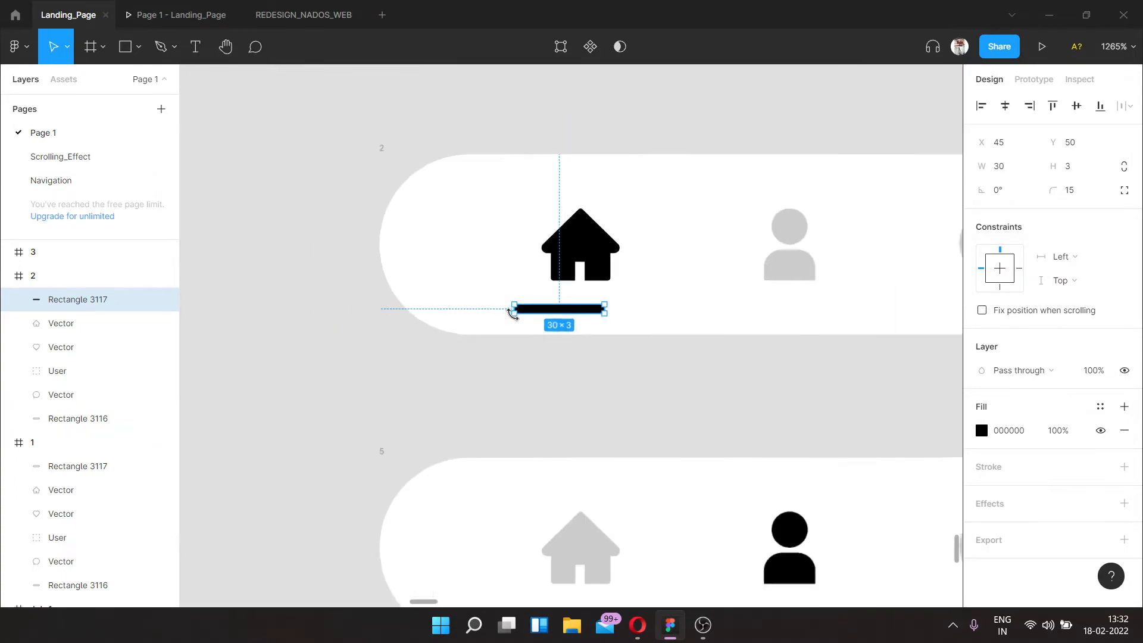
Step: Widen the black underline bar below frame 5's user icon to 30 px by extending its left end
scroll(586, 364, up, 5)
click(546, 443)
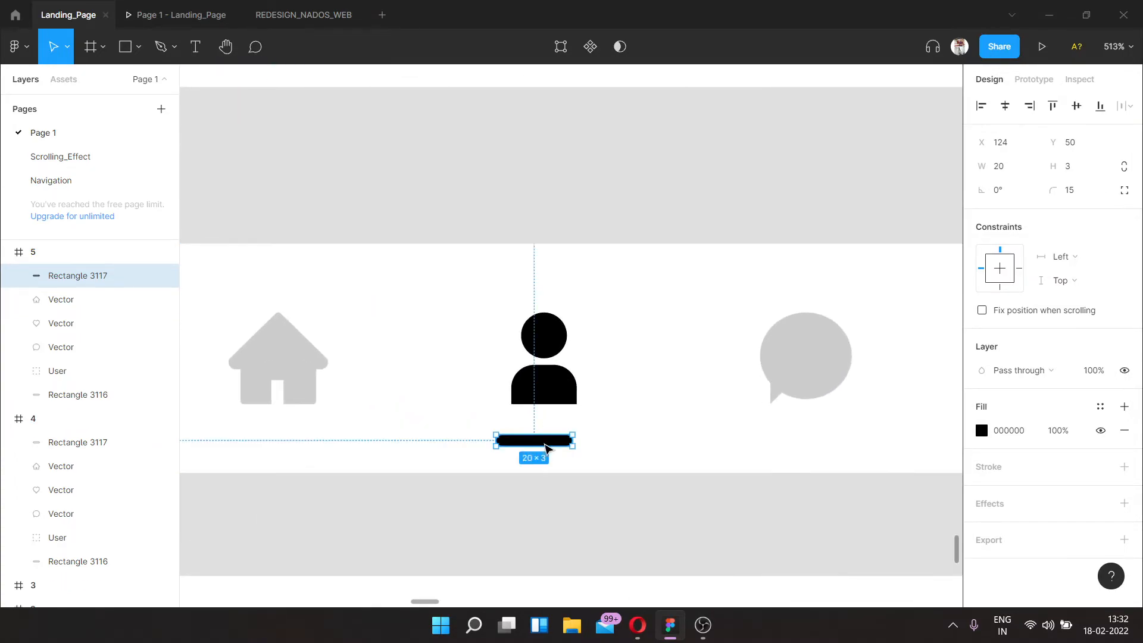
scroll(499, 446, up, 5)
drag(498, 445, 376, 457)
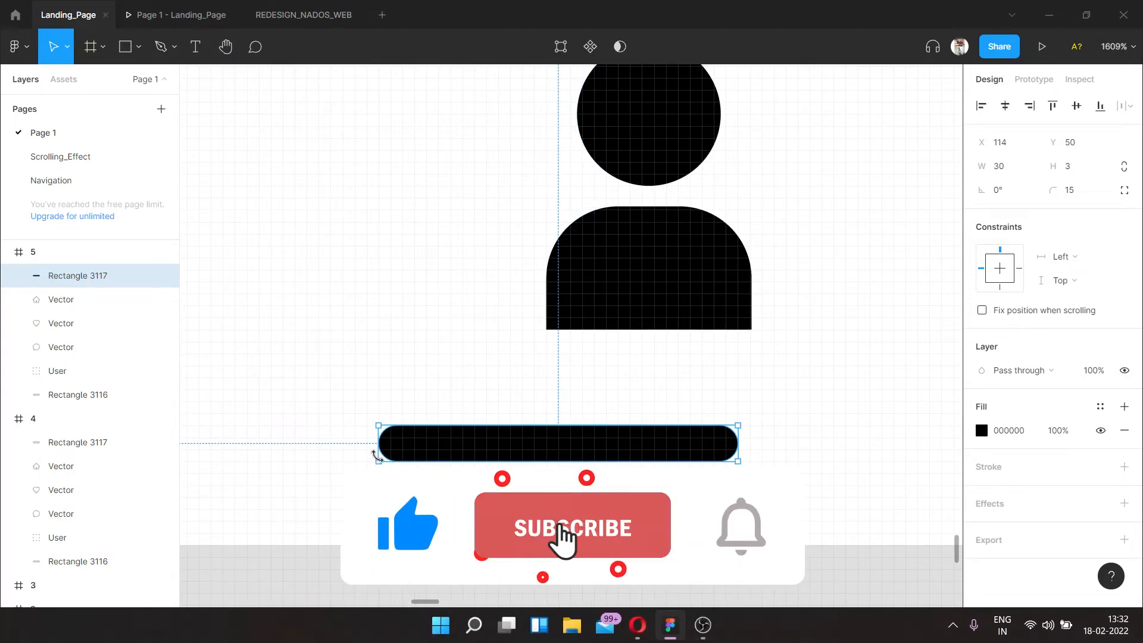
scroll(393, 456, down, 10)
scroll(405, 449, down, 3)
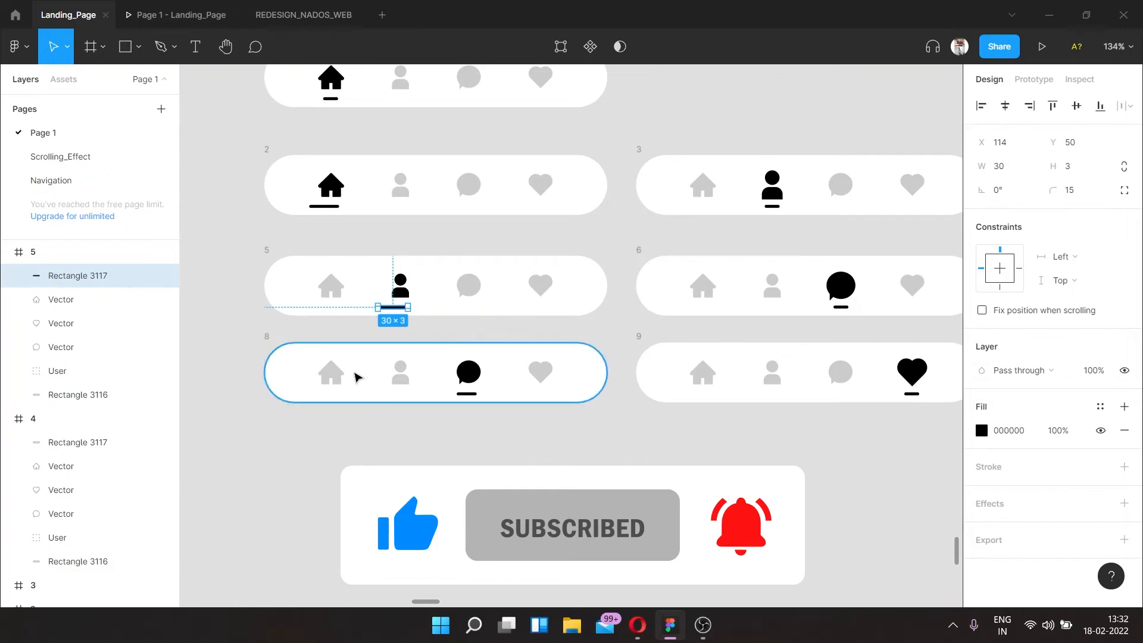
Step: Widen the black underline bar below frame 8's chat icon to 30 px by extending its left end
scroll(421, 401, up, 5)
scroll(433, 463, up, 4)
click(488, 365)
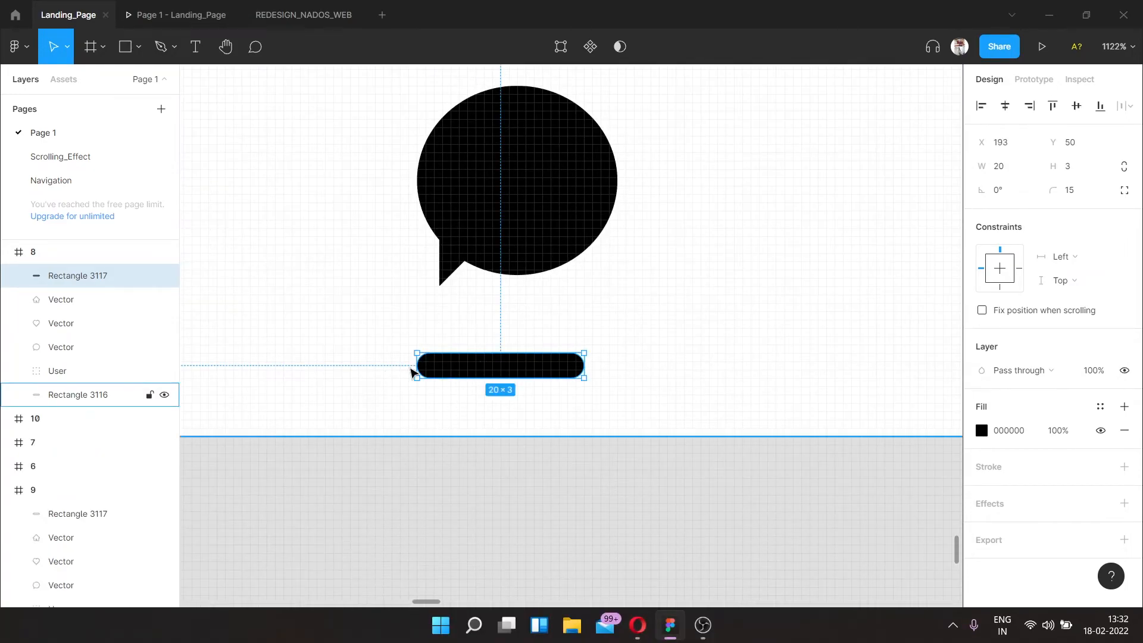
drag(415, 366, 331, 365)
scroll(334, 368, down, 10)
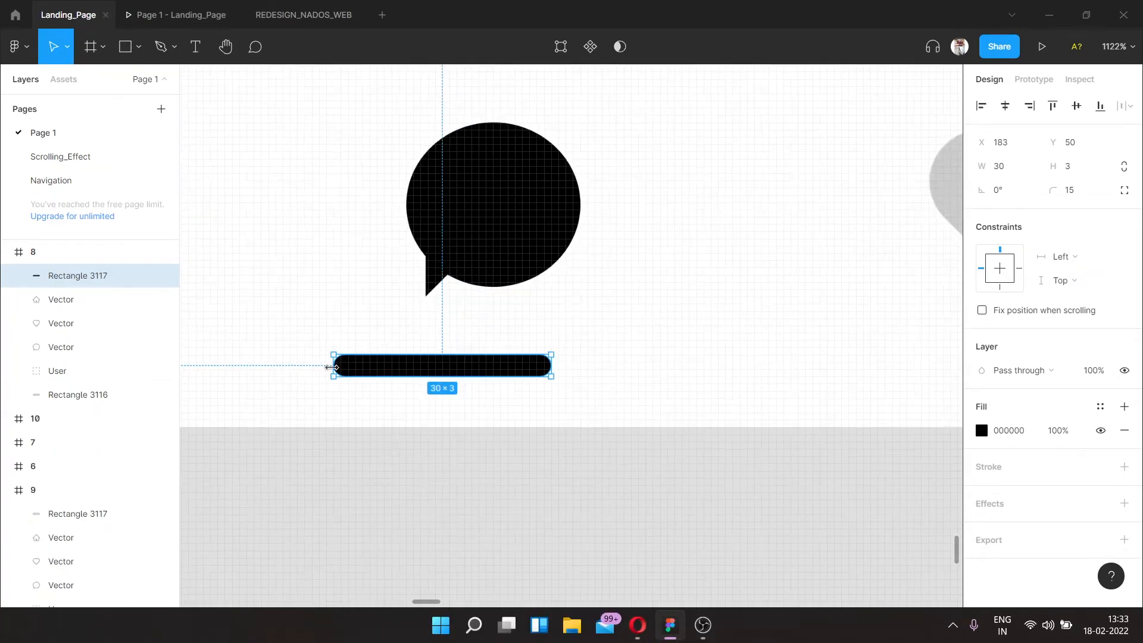
Step: Present the updated prototype from frame 1 without the flows sidebar, scaled to Fill
scroll(437, 229, left, 4)
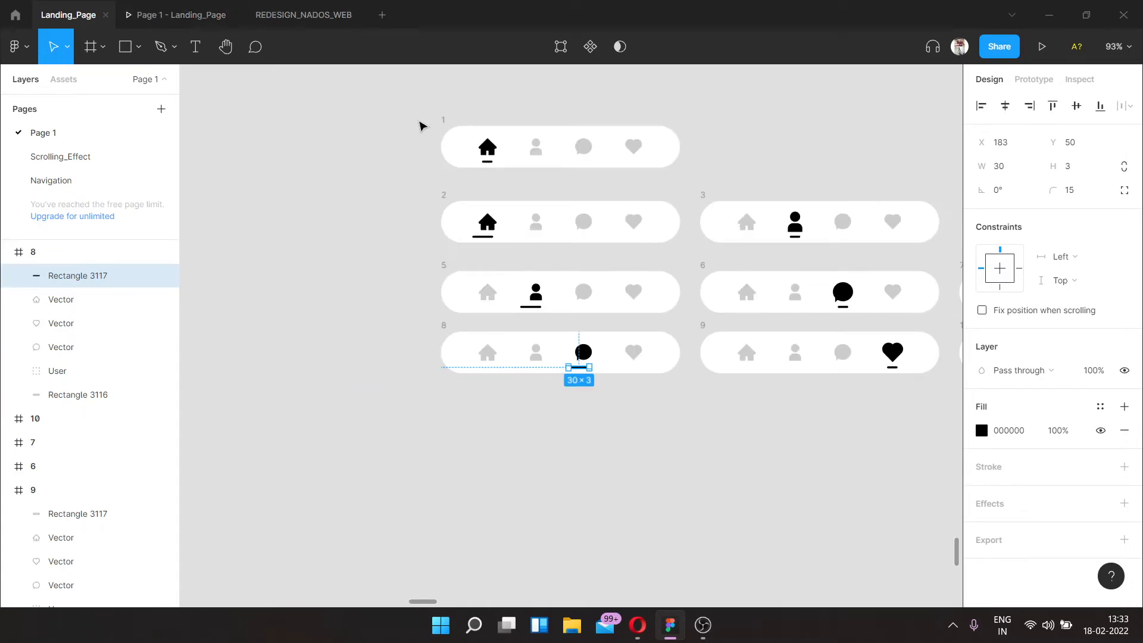
click(445, 122)
click(1042, 47)
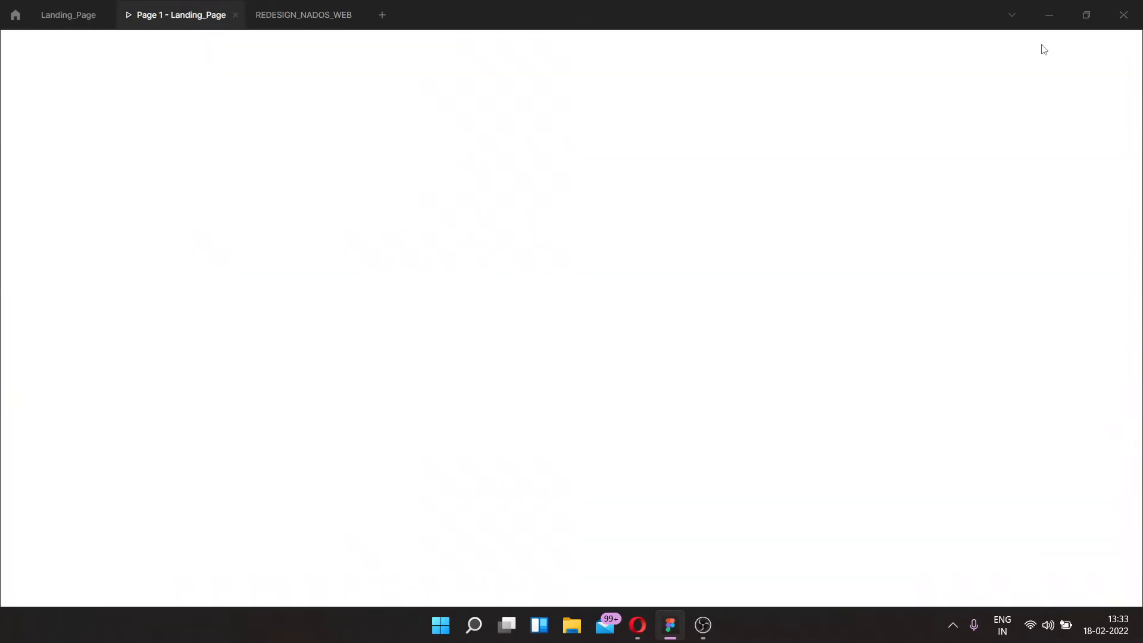
click(160, 79)
key(z)
key(z)
key(z)
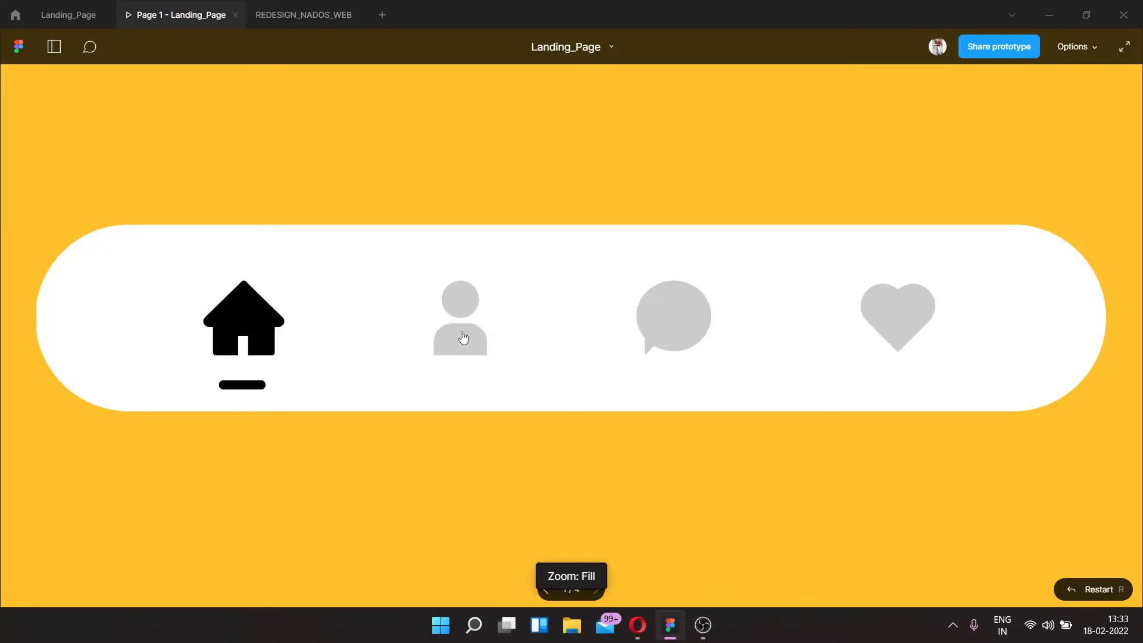
Step: Play the user icon's transition, restart the prototype and play the transition again
click(463, 338)
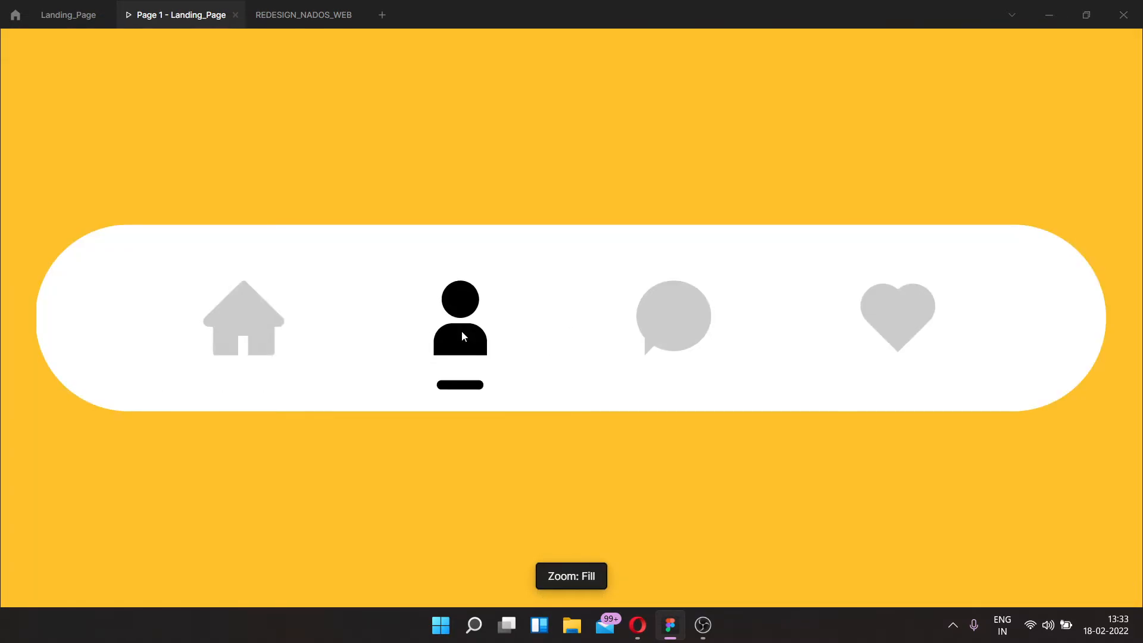
click(334, 355)
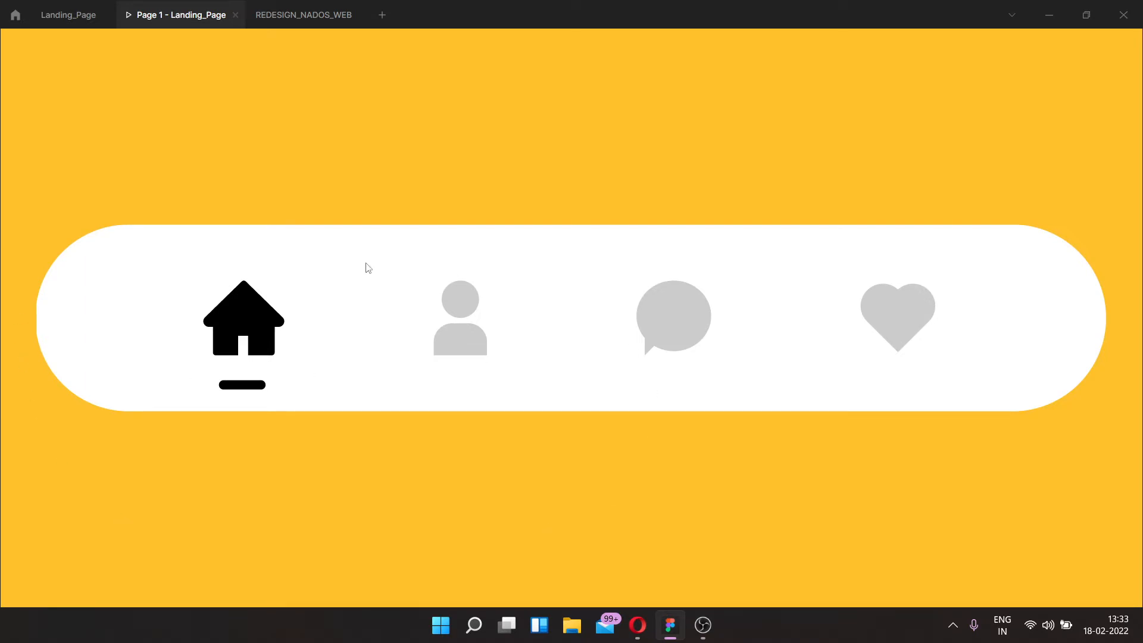
click(465, 339)
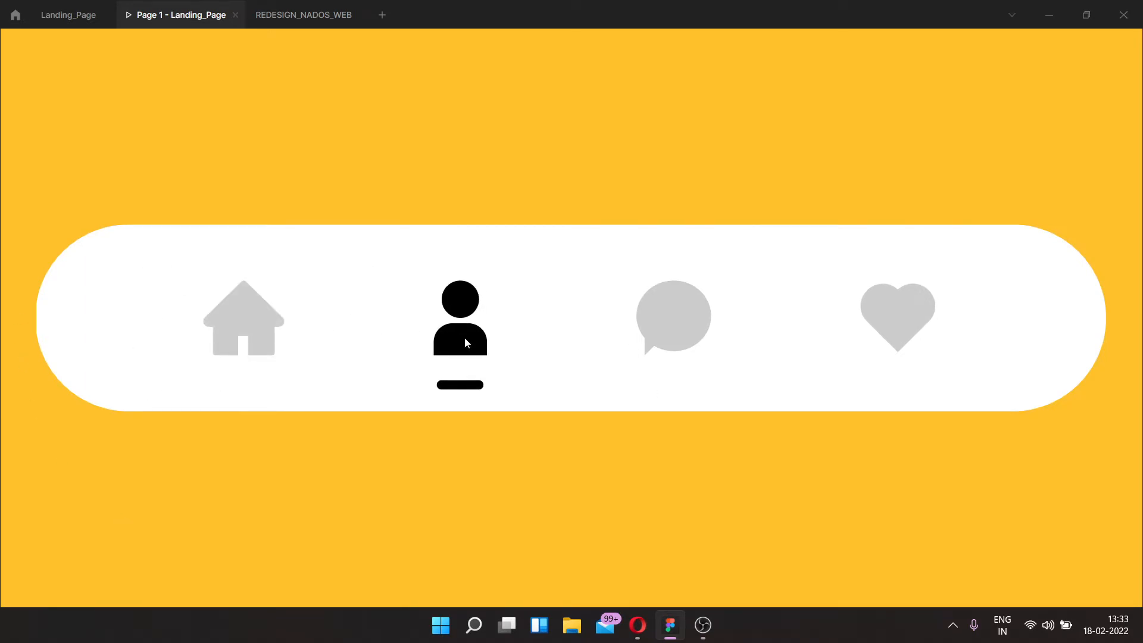
Step: Return to the Landing_Page design file and look over the numbered navigation frames
click(44, 16)
ctrl+scroll(628, 194, down, 3)
ctrl+scroll(666, 185, up, 3)
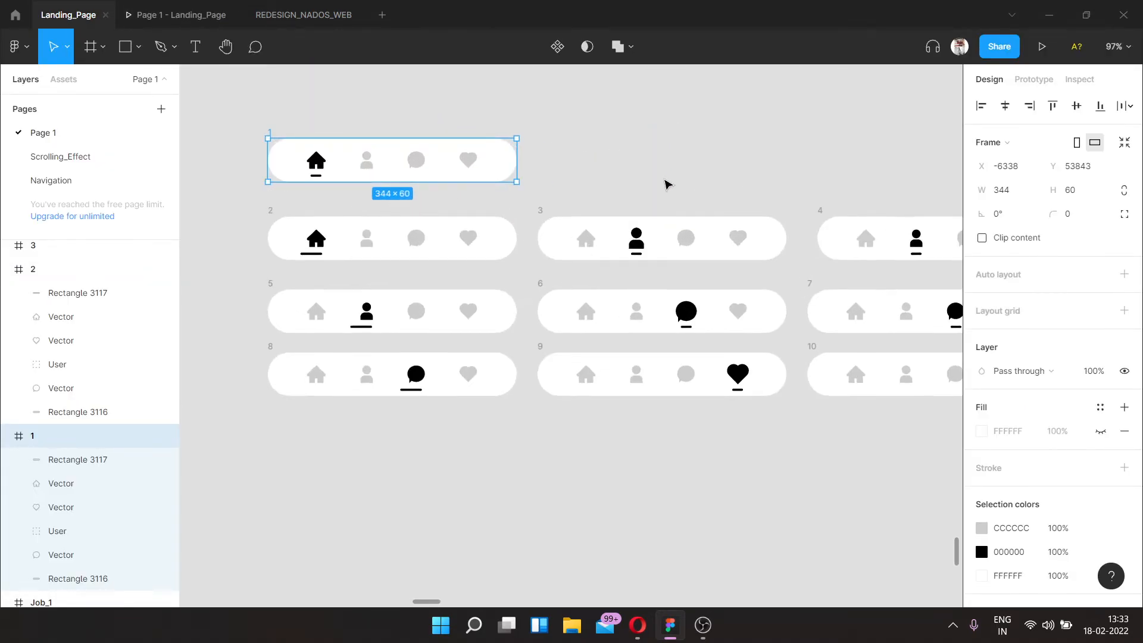
scroll(842, 235, right, 3)
scroll(364, 137, left, 3)
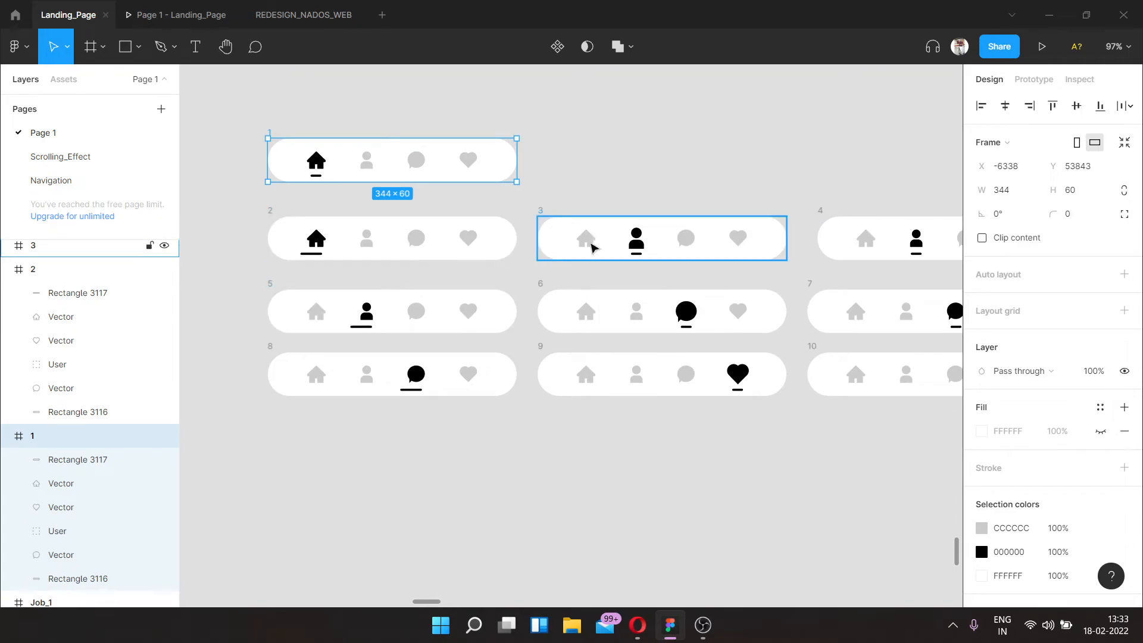
Step: Link frame 4's chat icon to frame 5 with an on-click, smart-animated navigation lasting 150 ms
scroll(783, 217, right, 5)
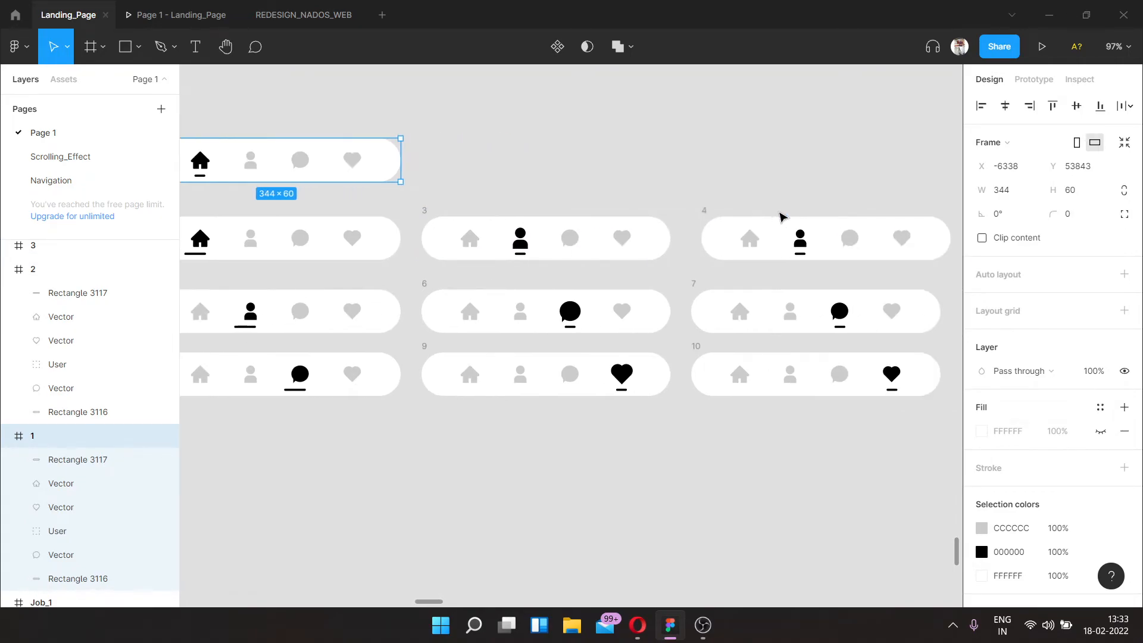
ctrl+click(767, 238)
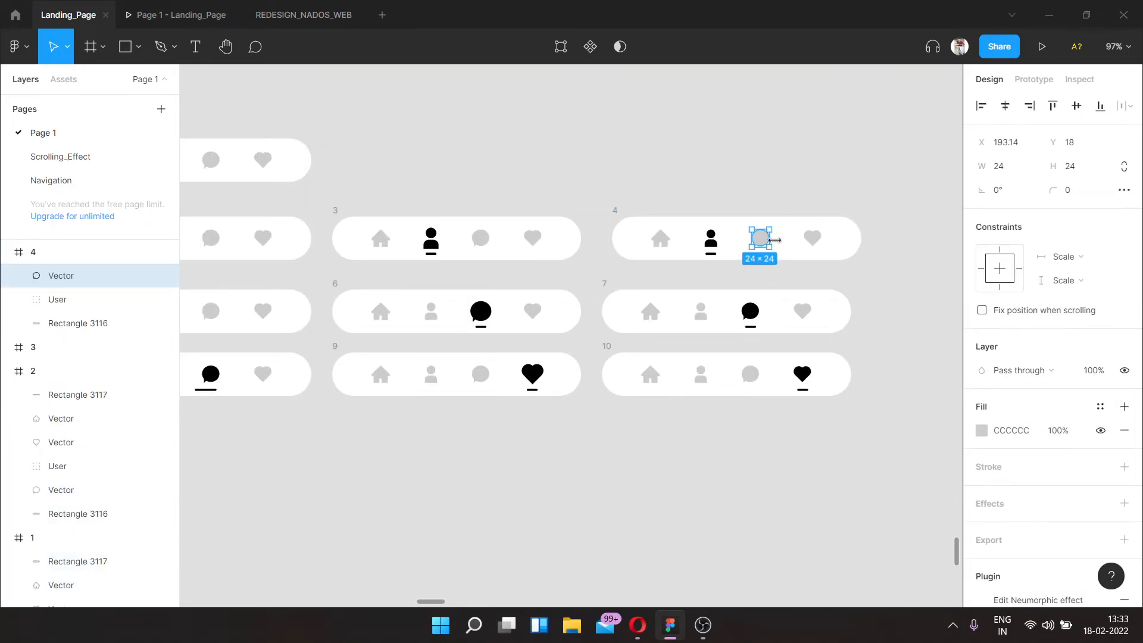
click(1034, 79)
drag(769, 239, 381, 296)
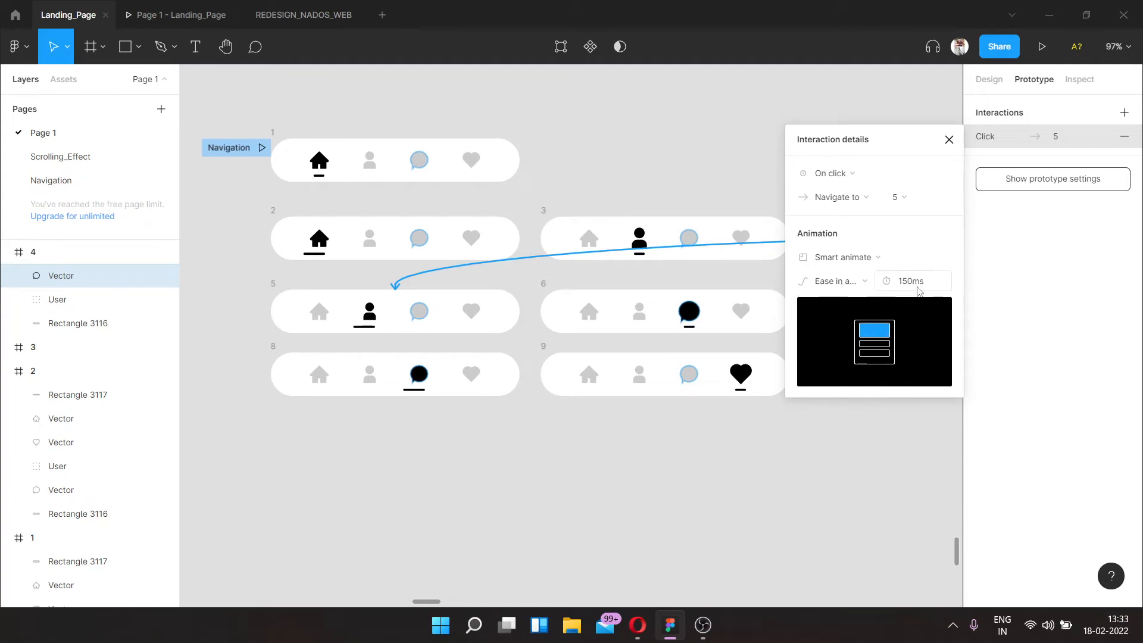
click(850, 290)
click(849, 290)
Step: Link frame 5 to frame 6 with a smart-animated navigation triggered after a 1 ms delay
click(275, 291)
drag(520, 310, 573, 316)
click(834, 209)
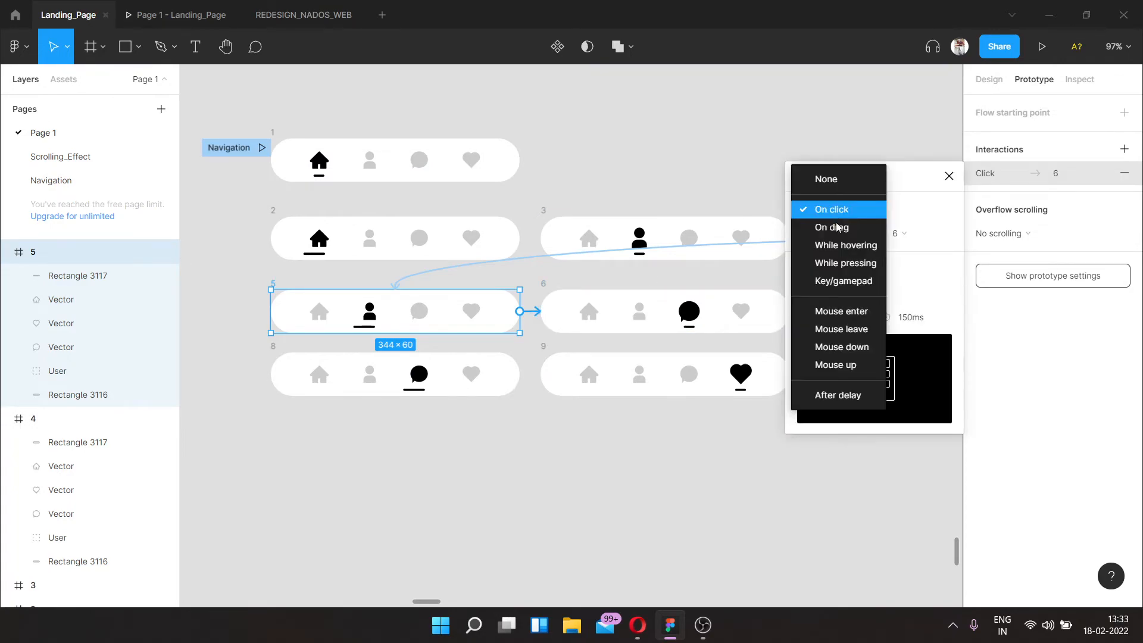
click(840, 395)
click(925, 214)
text(1)
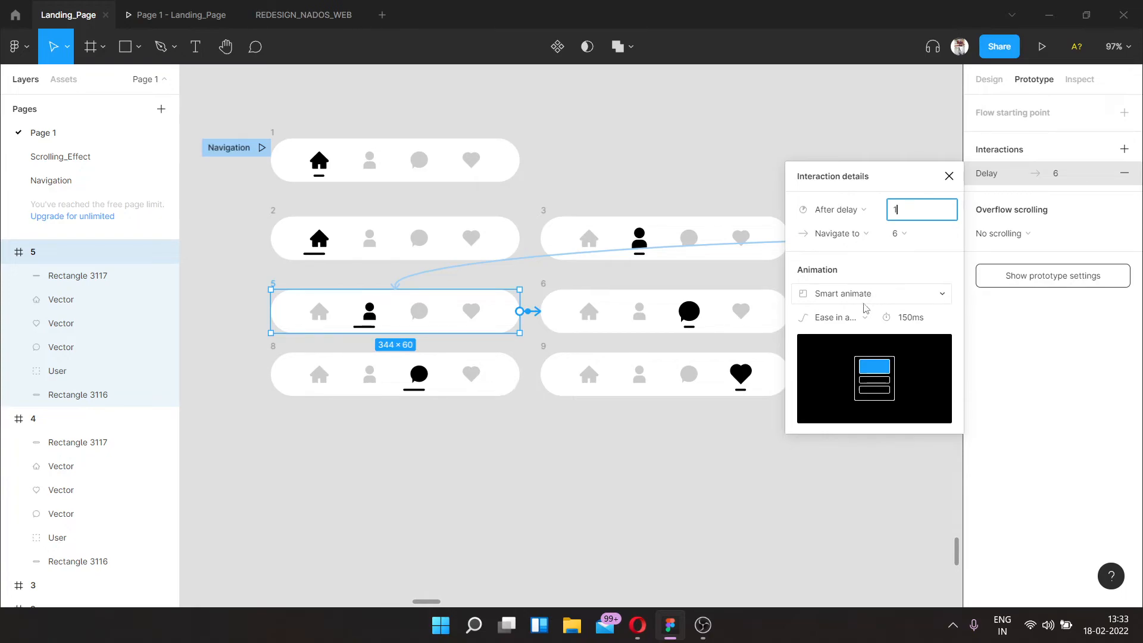
Step: Link frame 6 to frame 7 with a smart-animated navigation triggered after a 1 ms delay
scroll(607, 304, right, 5)
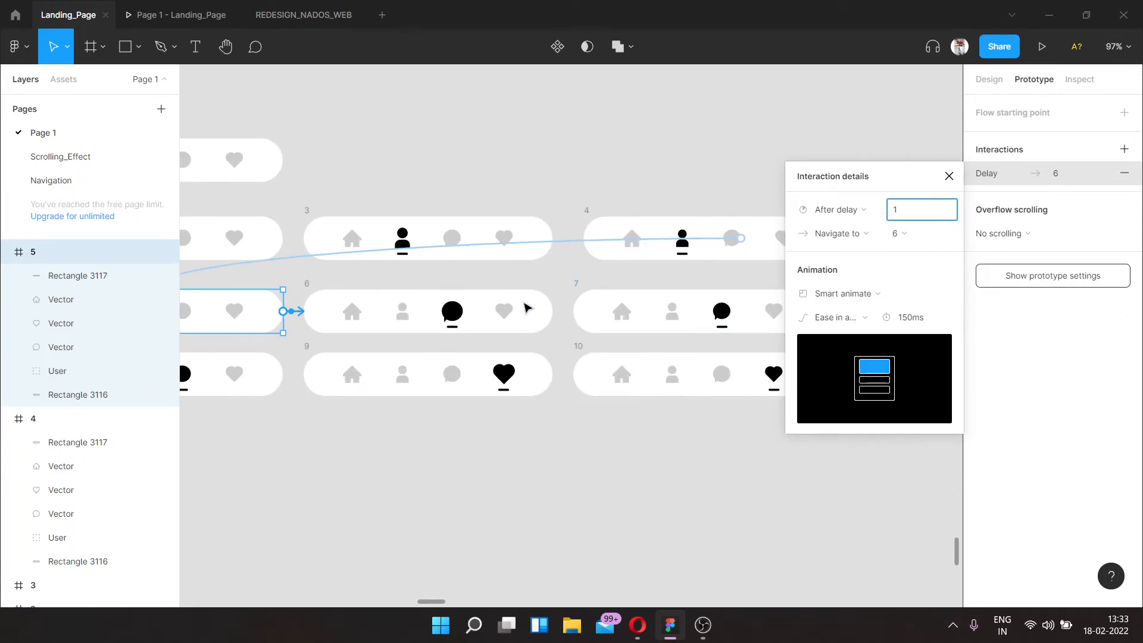
click(547, 304)
drag(592, 315, 595, 315)
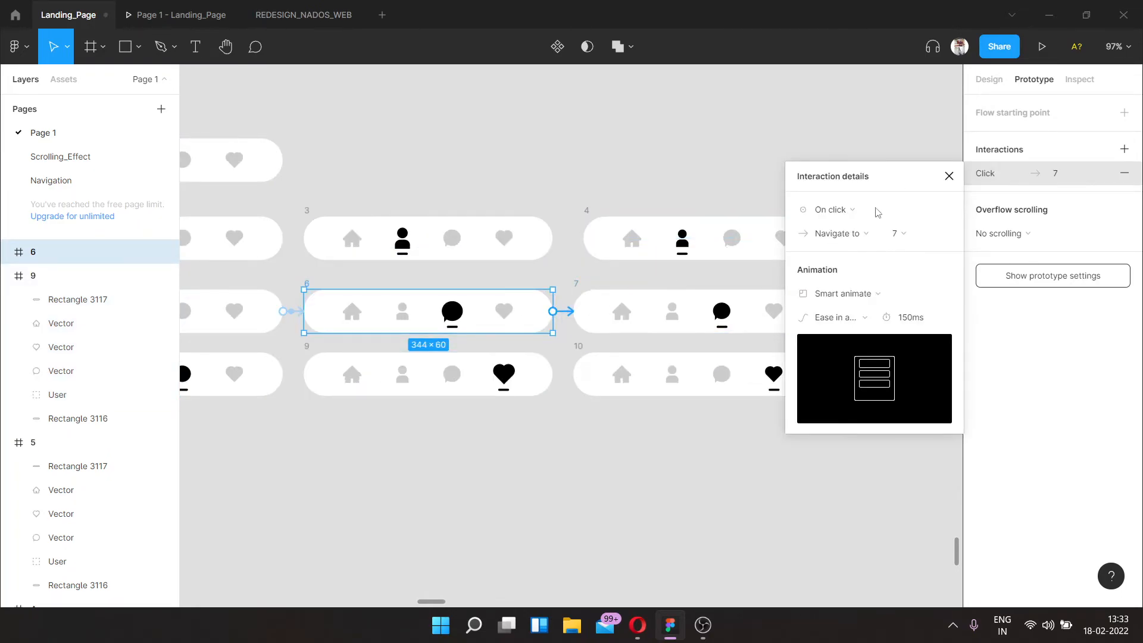
click(831, 209)
click(850, 396)
click(921, 206)
text(1)
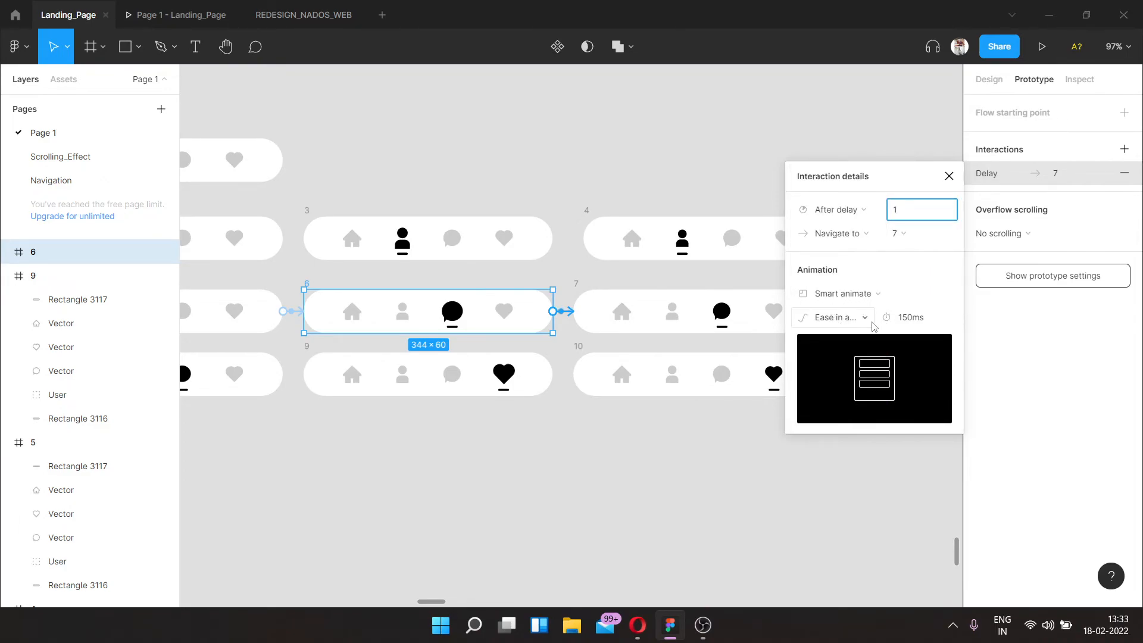
scroll(620, 309, down, 5)
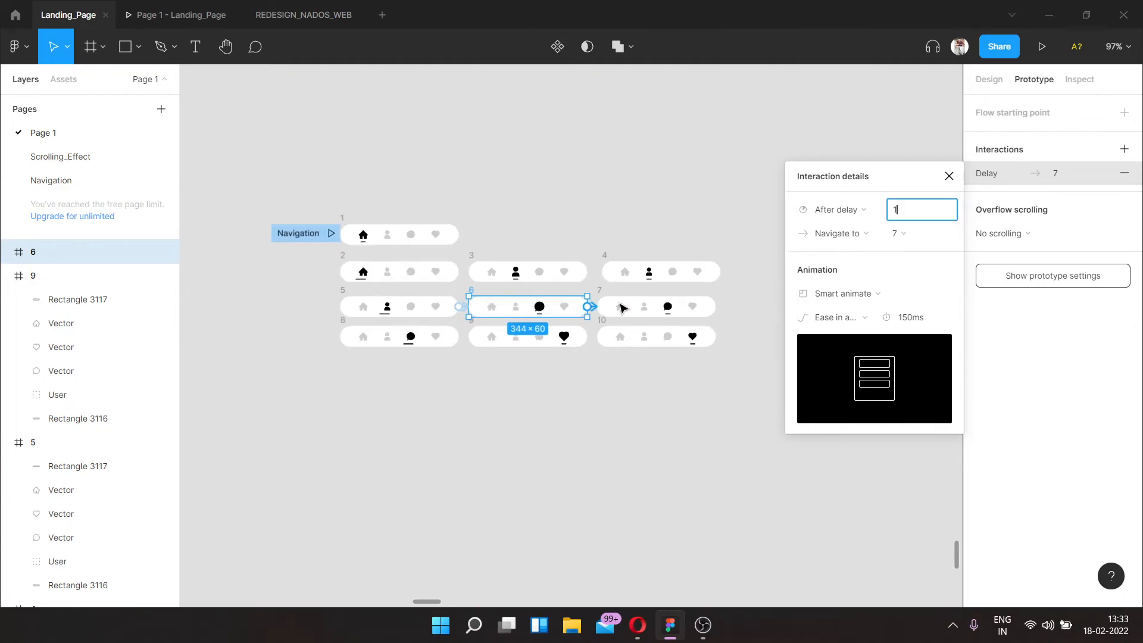
scroll(690, 305, up, 3)
click(782, 275)
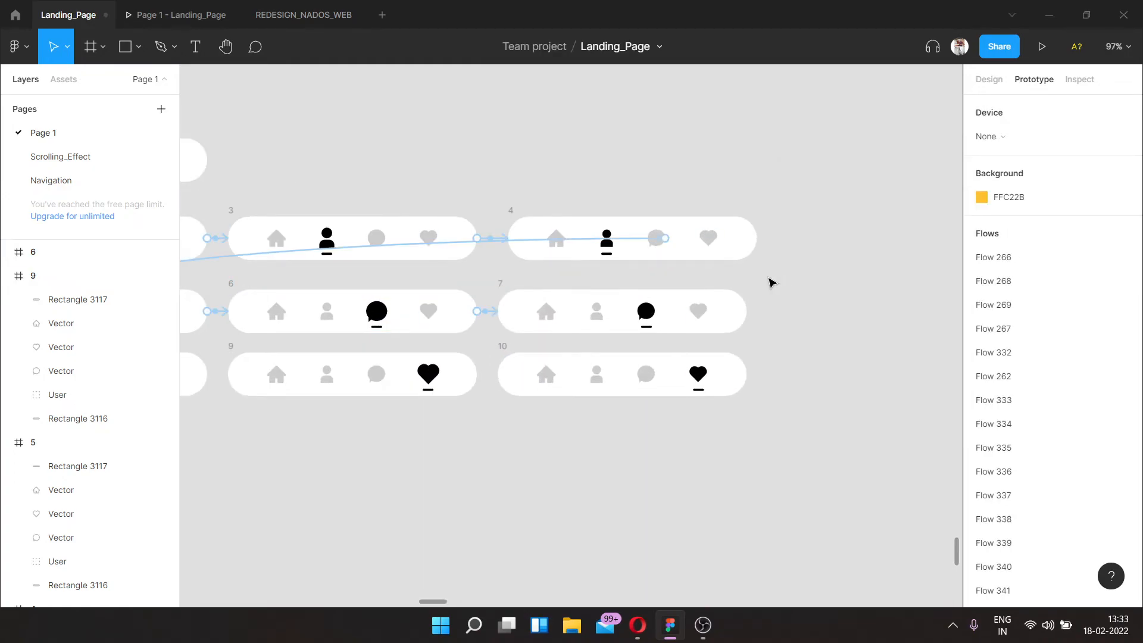
Step: Present the Navigation flow from frame 1, scaled to Fill and without the flows sidebar
scroll(766, 280, left, 5)
click(275, 146)
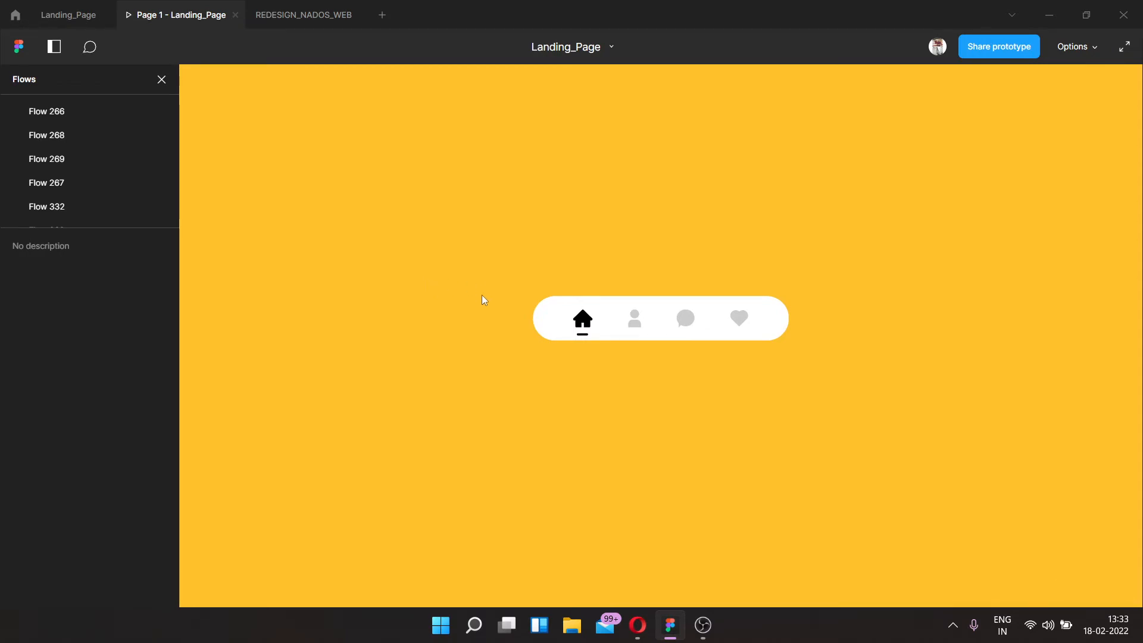
key(z)
key(z)
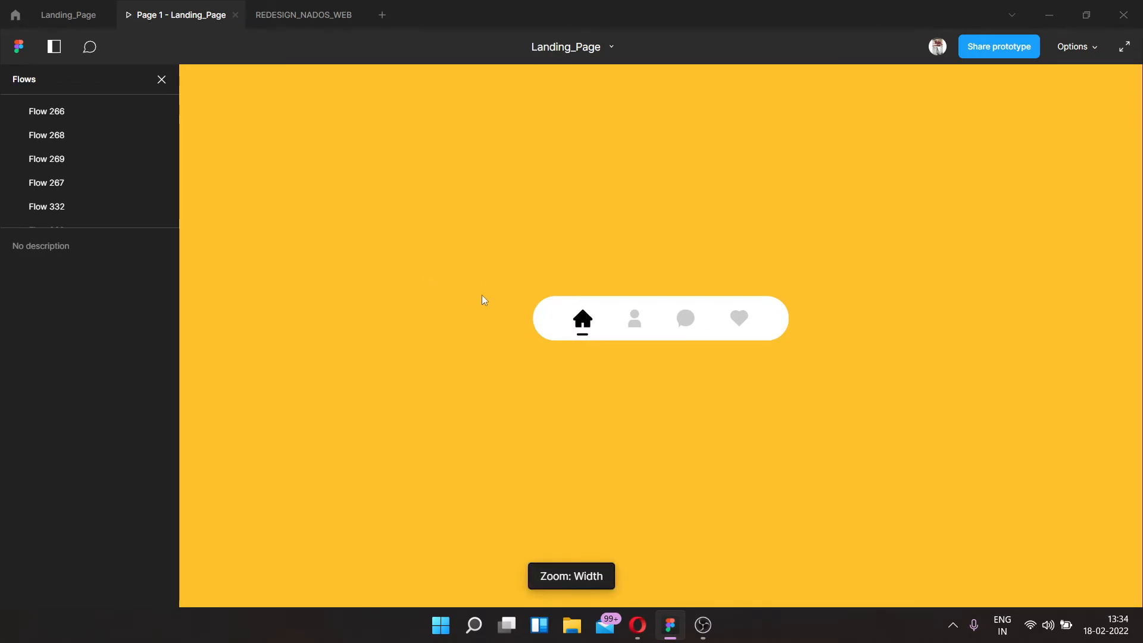
key(z)
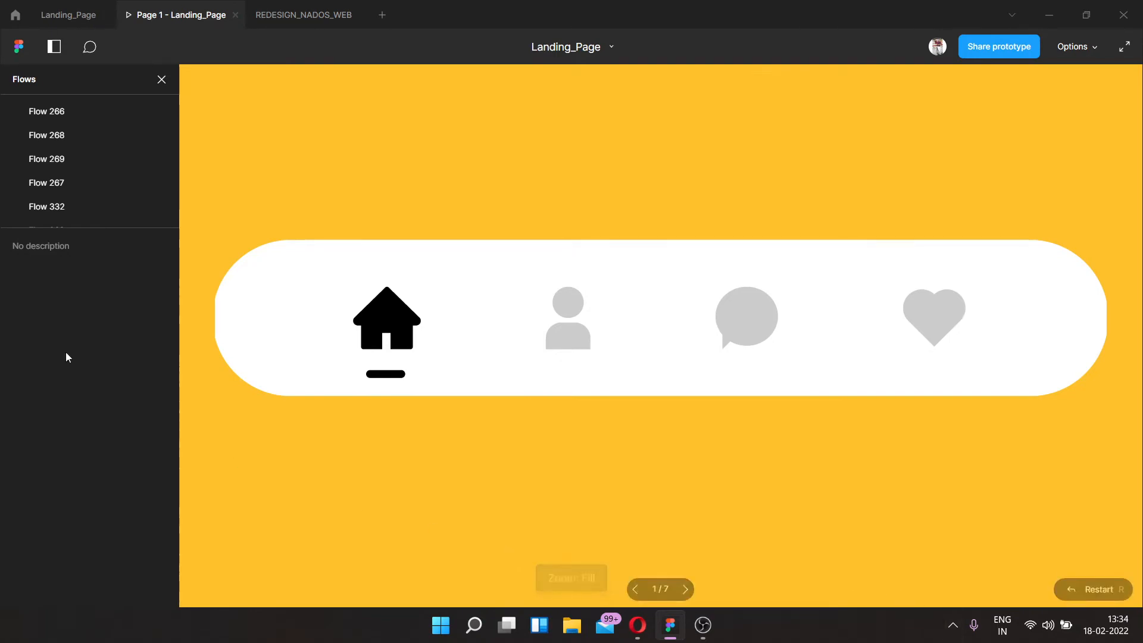
click(160, 83)
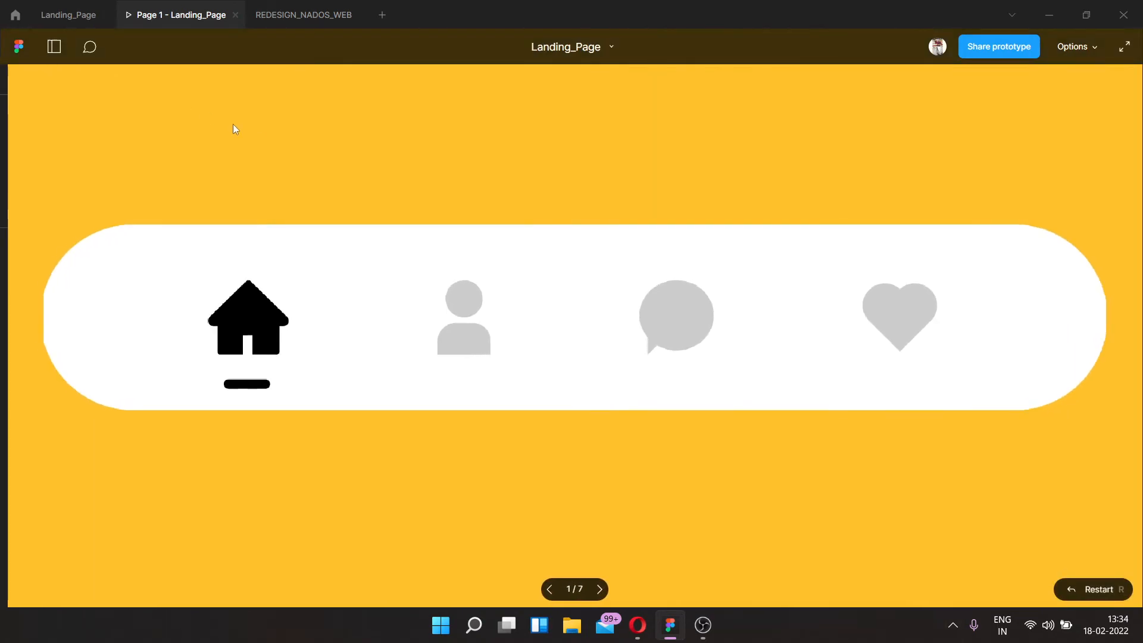
Step: Play the user and chat icon transitions in the prototype and return to the Landing_Page design file
click(468, 347)
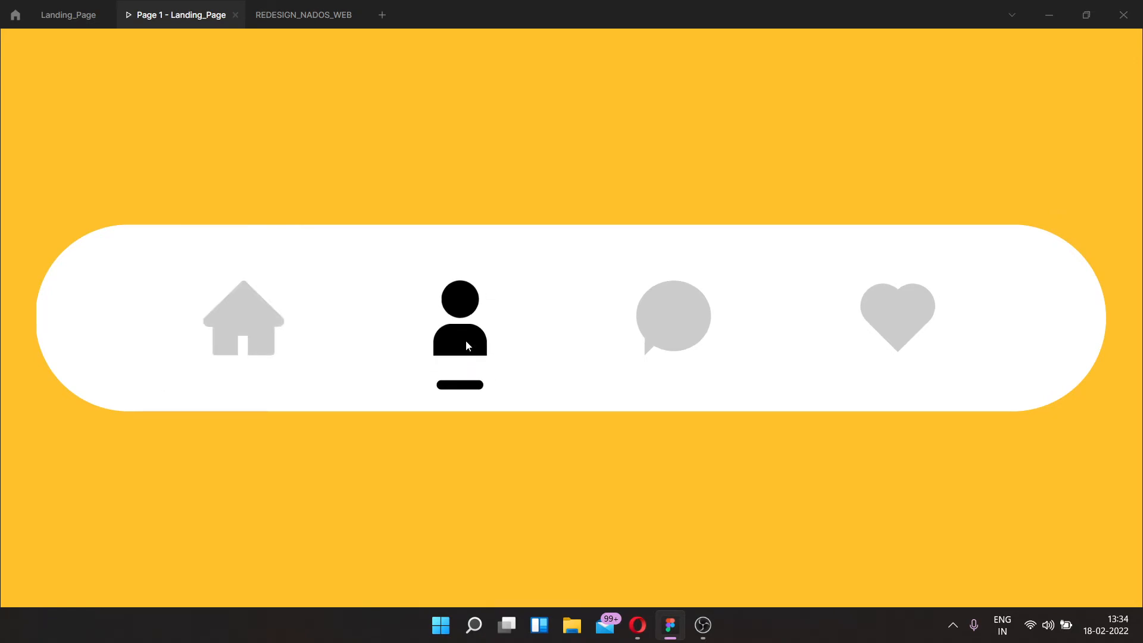
click(690, 323)
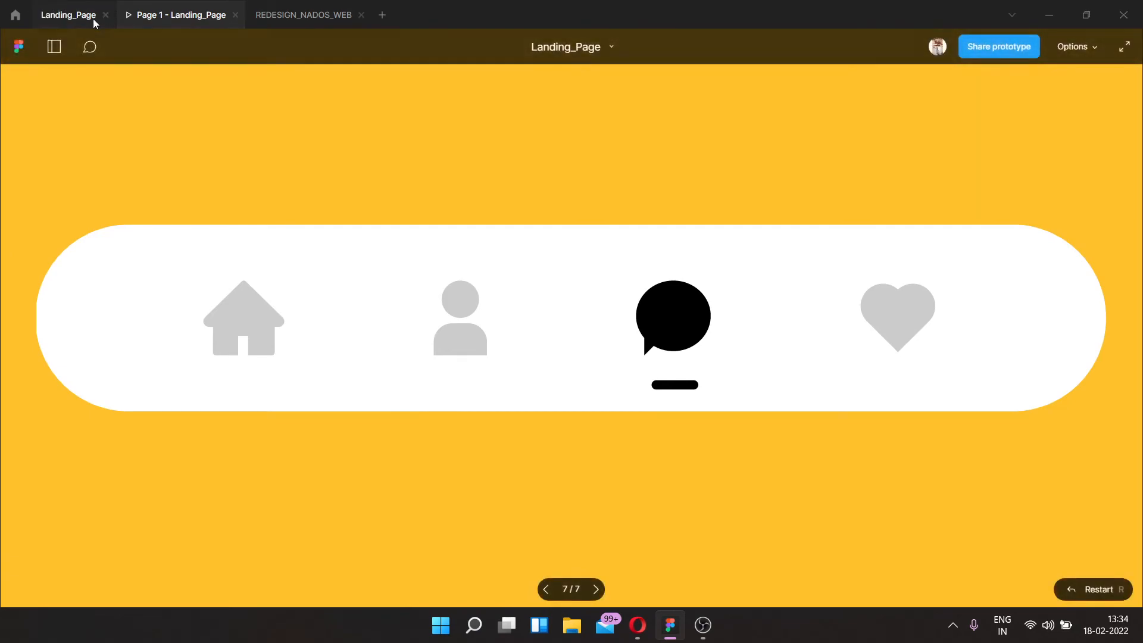
click(46, 16)
Step: Link frame 7's heart icon to frame 8 with an on-click, smart-animated navigation lasting 150 ms
scroll(551, 268, down, 5)
scroll(722, 266, up, 5)
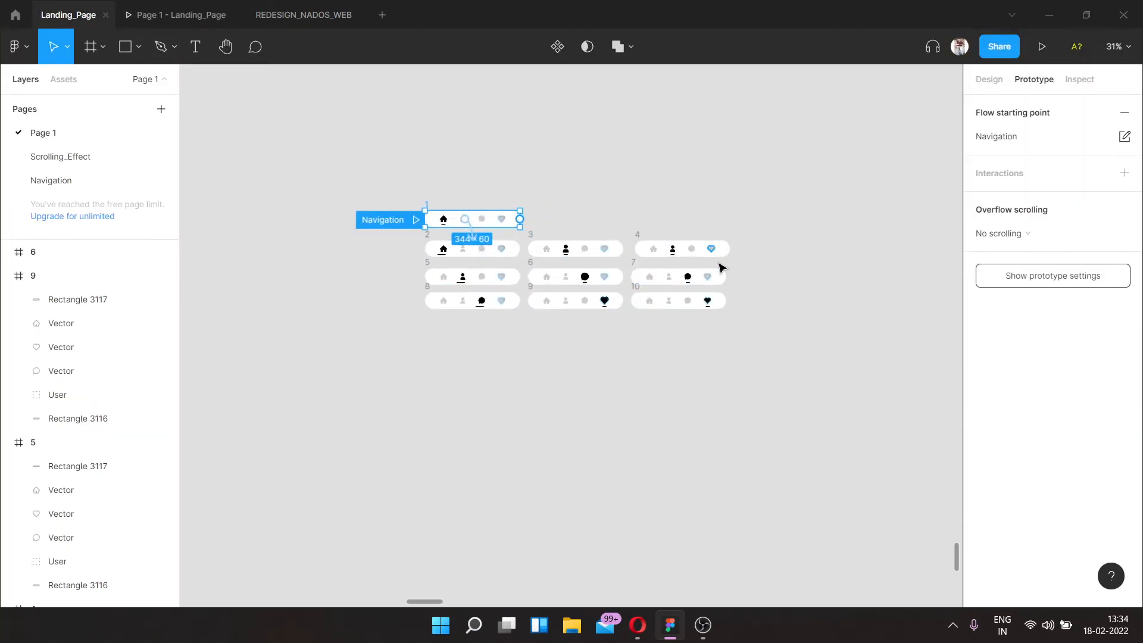
scroll(705, 312, up, 5)
click(708, 302)
scroll(709, 303, down, 5)
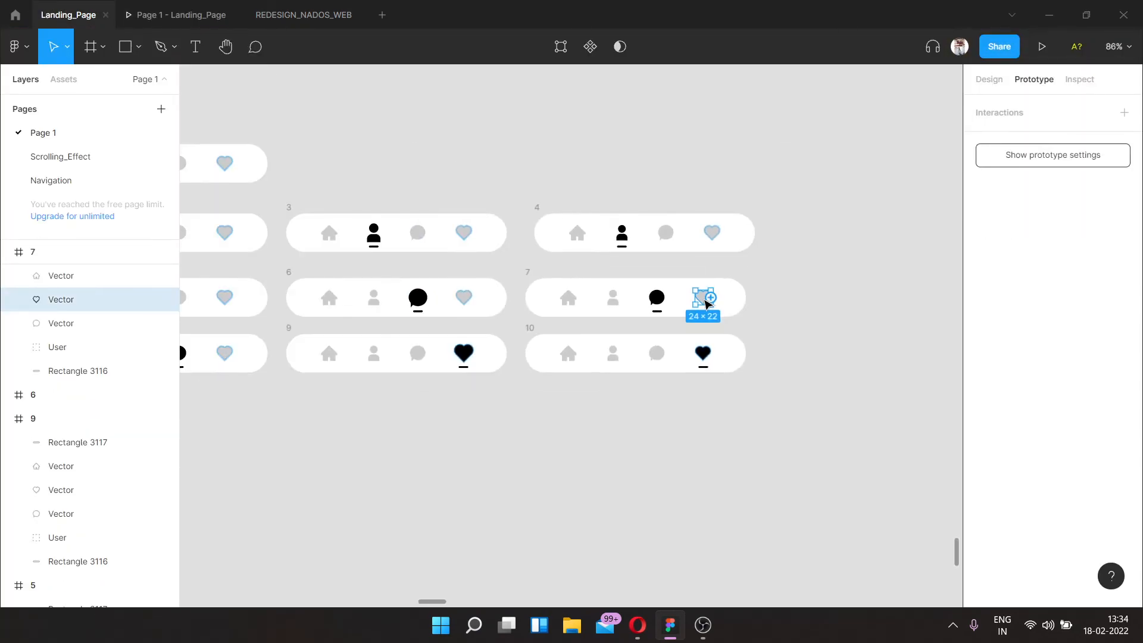
drag(712, 302, 475, 350)
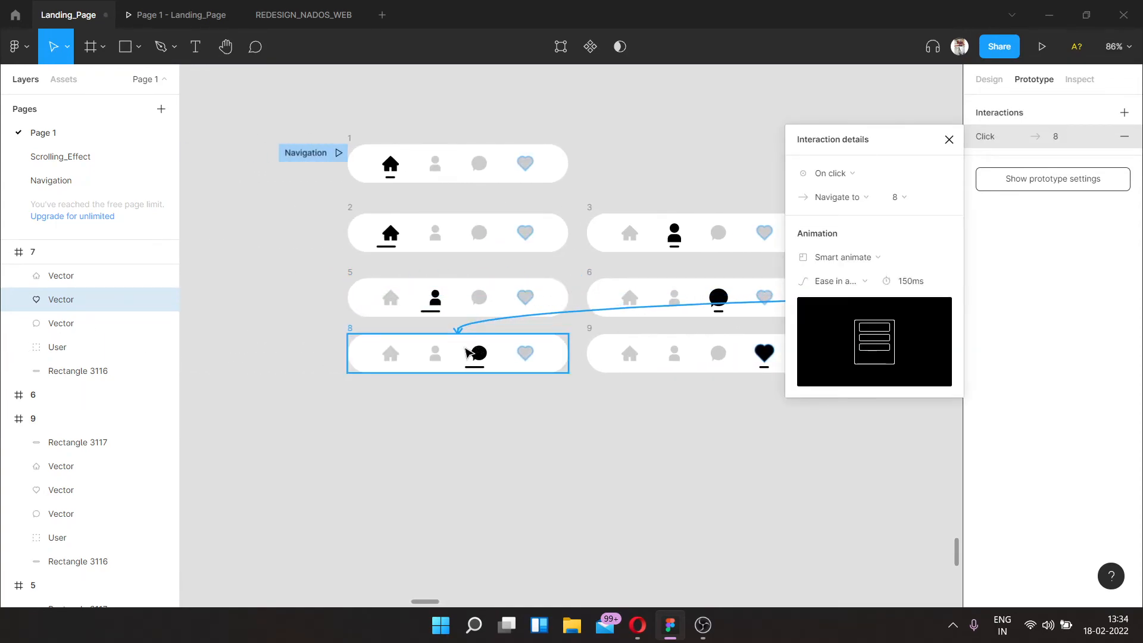
click(844, 179)
click(843, 173)
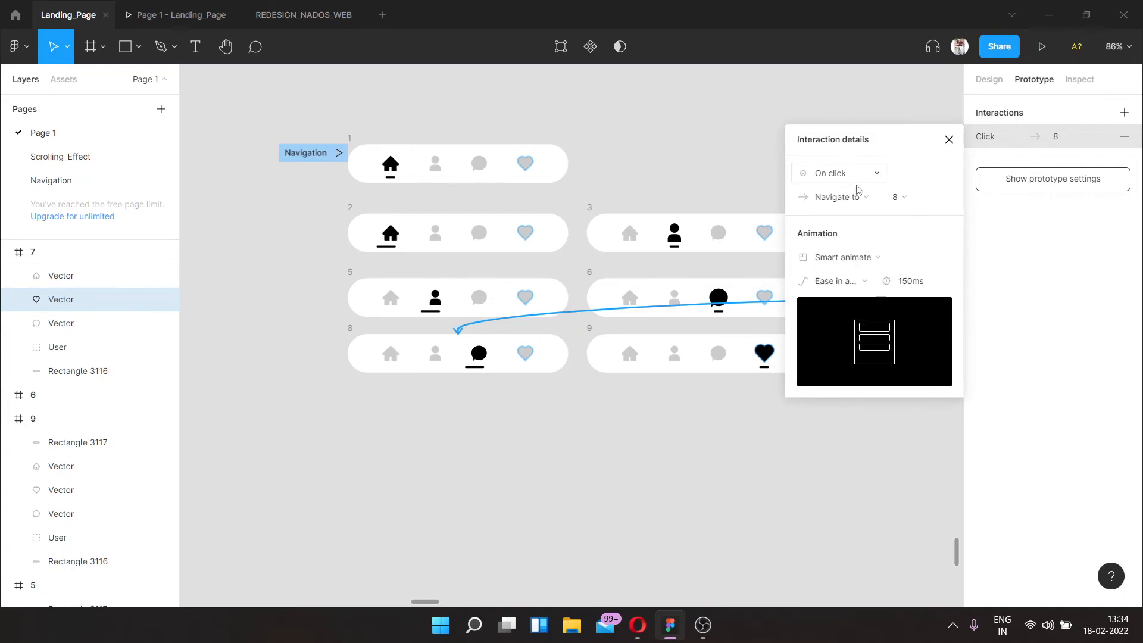
click(840, 292)
click(841, 285)
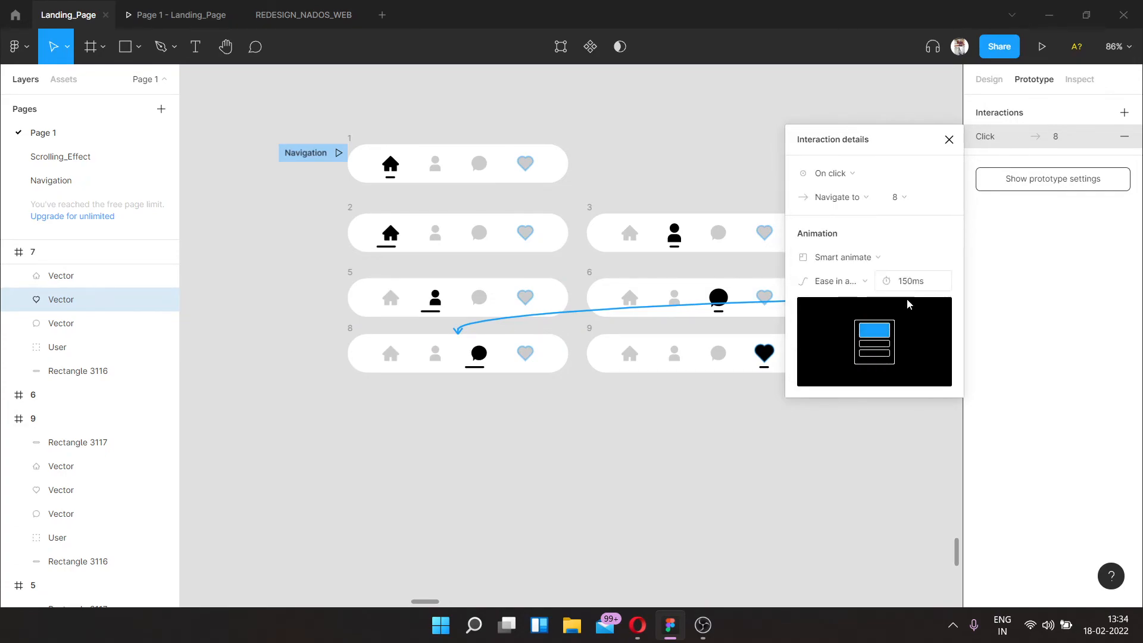
Step: Link frame 8 to frame 9 with a smart-animated navigation triggered after a 1 ms delay
scroll(685, 360, right, 4)
click(327, 351)
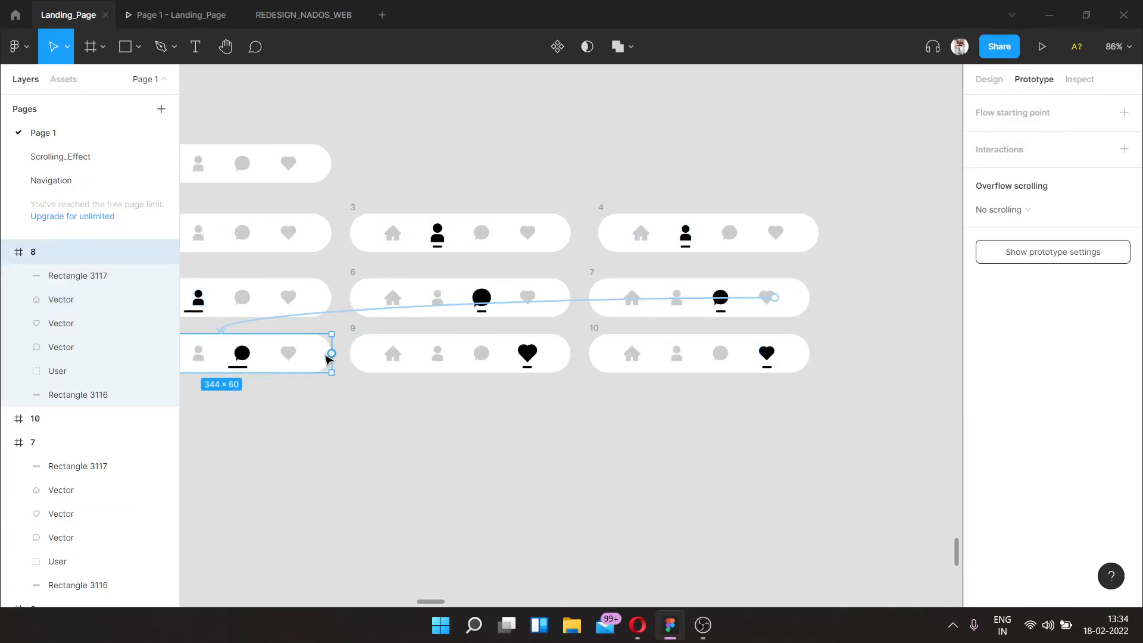
drag(332, 353, 357, 360)
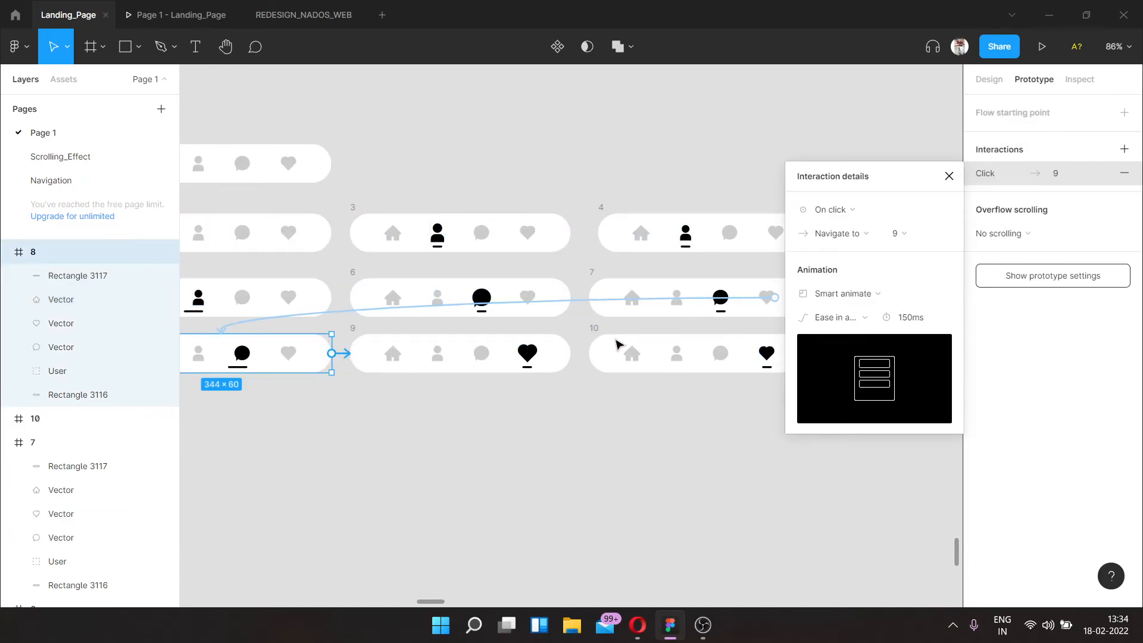
click(851, 214)
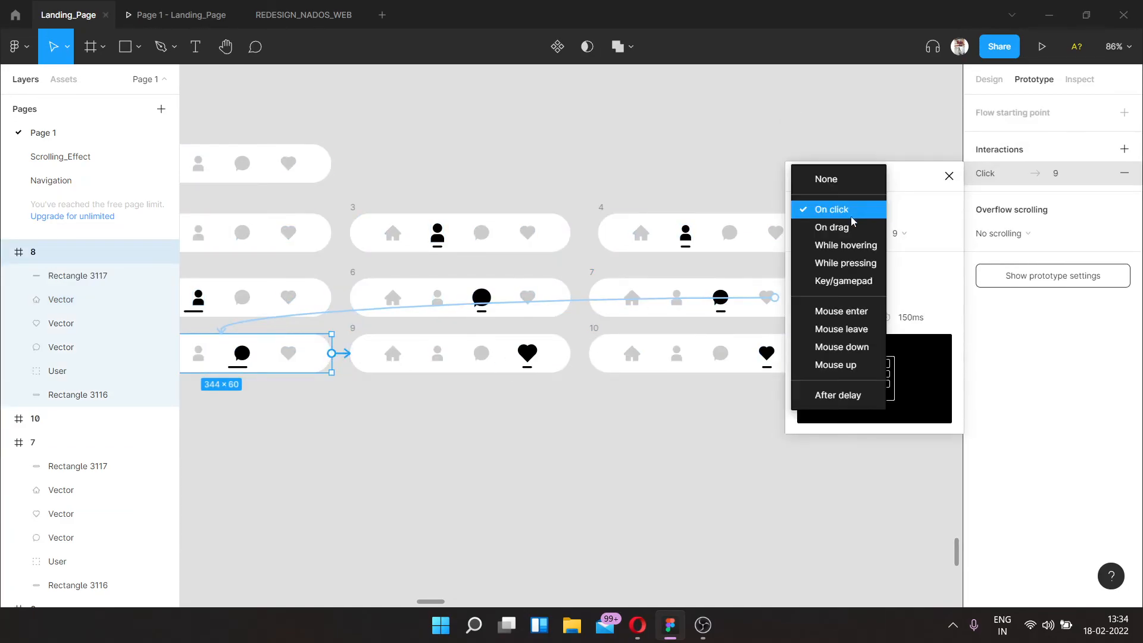
click(851, 403)
click(907, 209)
text(1)
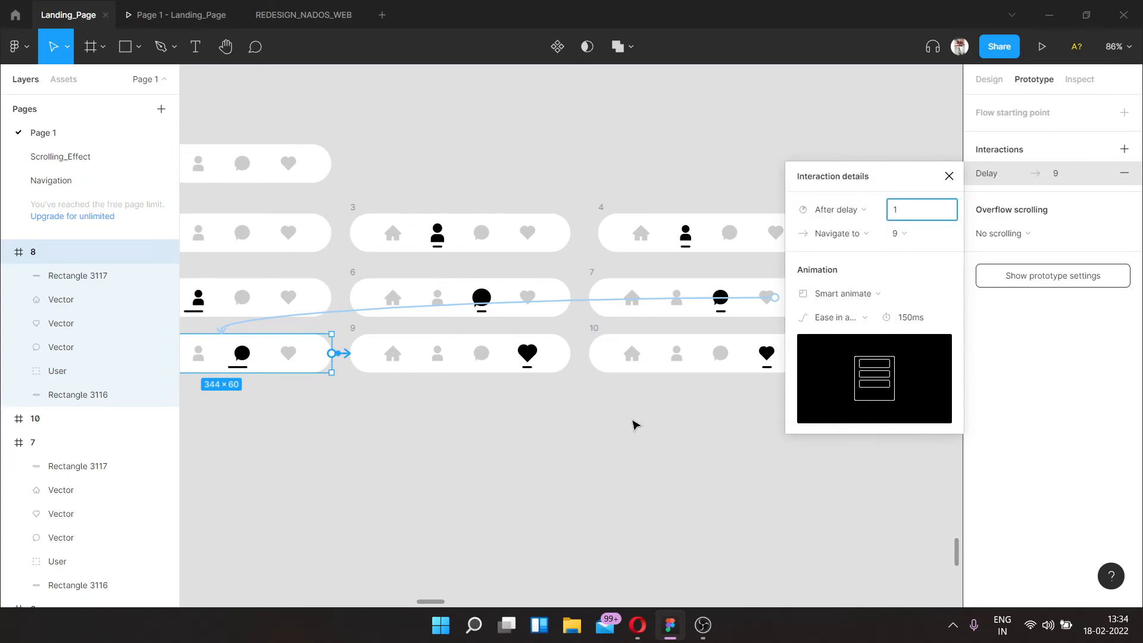
click(633, 425)
Step: Link frame 9 to frame 10 with a smart-animated navigation triggered after a 1 ms delay
click(515, 369)
drag(576, 356, 596, 354)
click(858, 209)
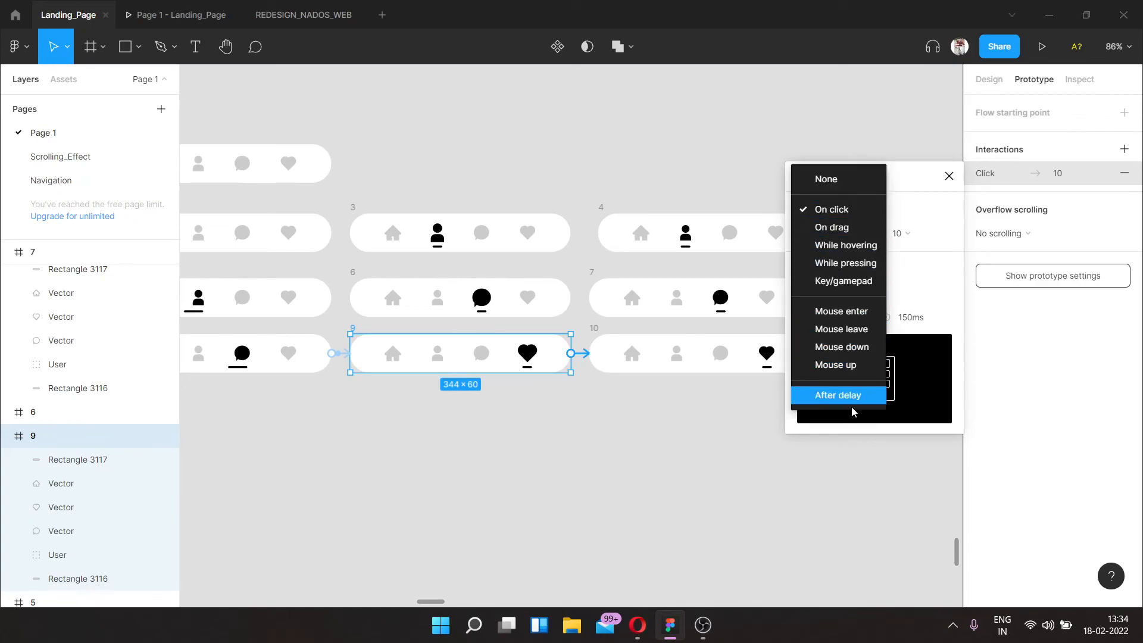
click(838, 395)
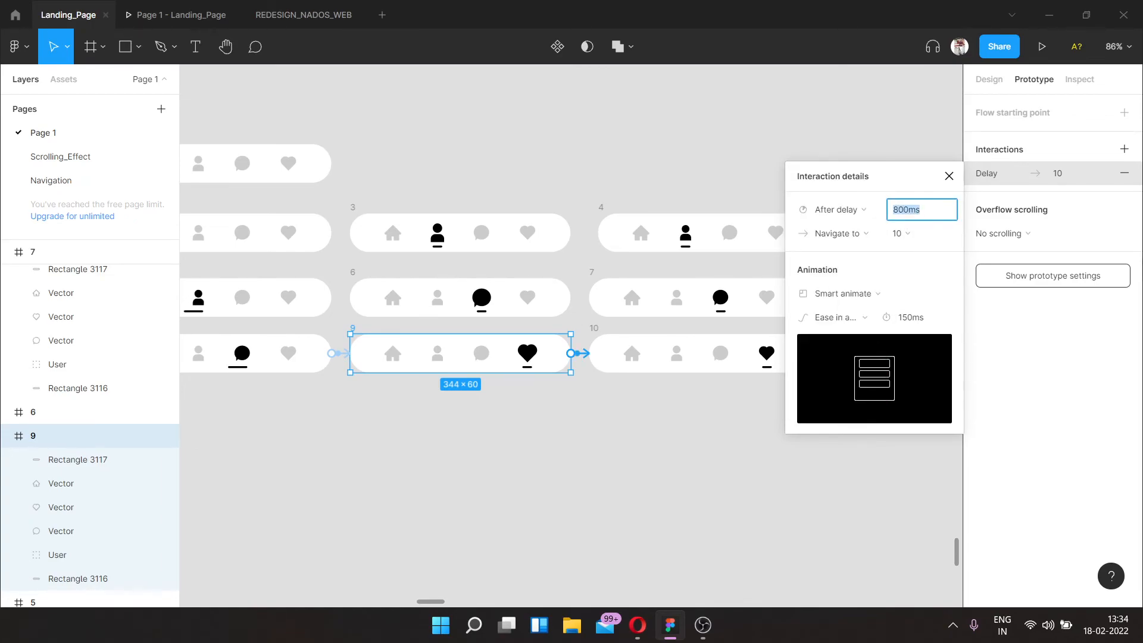
text(1)
click(671, 132)
Step: Present the fully linked navigation from frame 1 without the flows sidebar, scaled to Fill
scroll(746, 226, down, 5)
scroll(747, 226, up, 4)
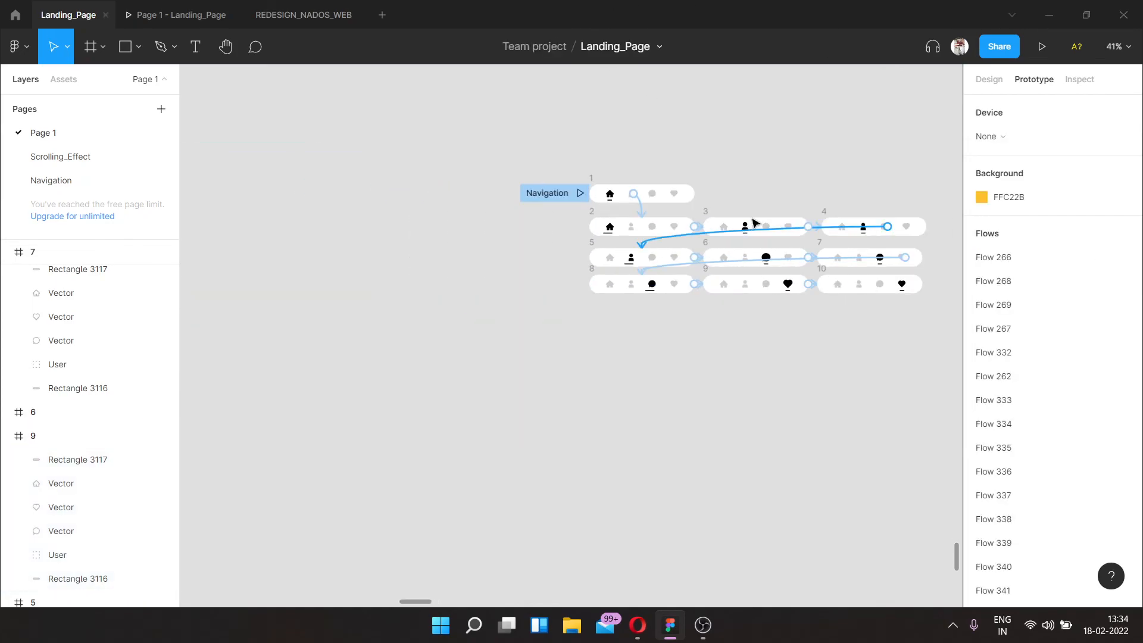
scroll(475, 190, right, 3)
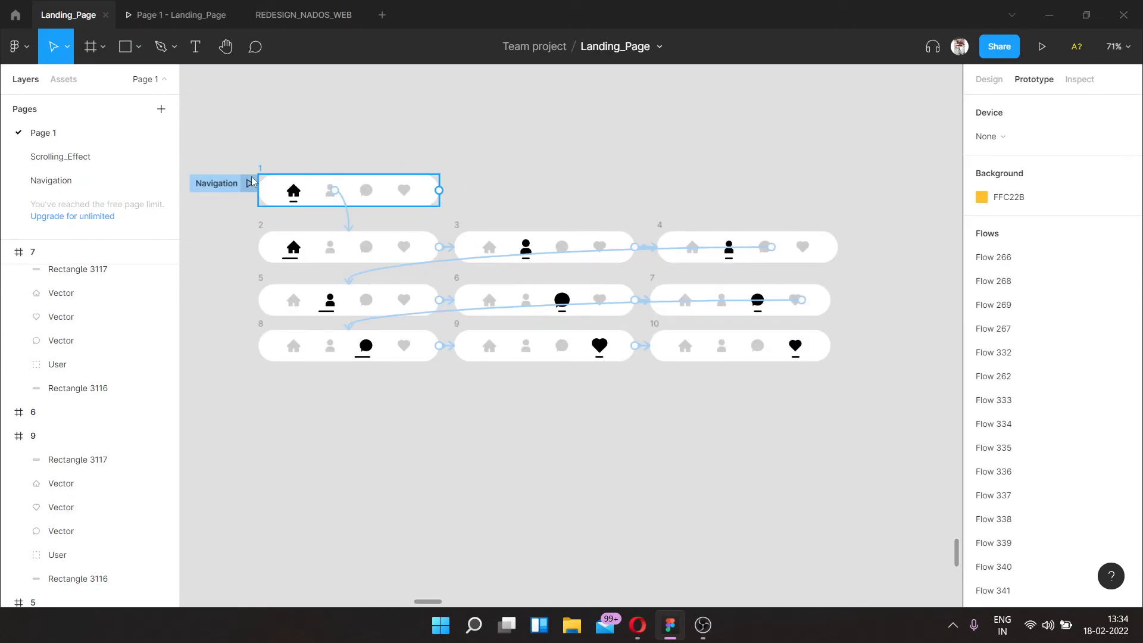
click(249, 185)
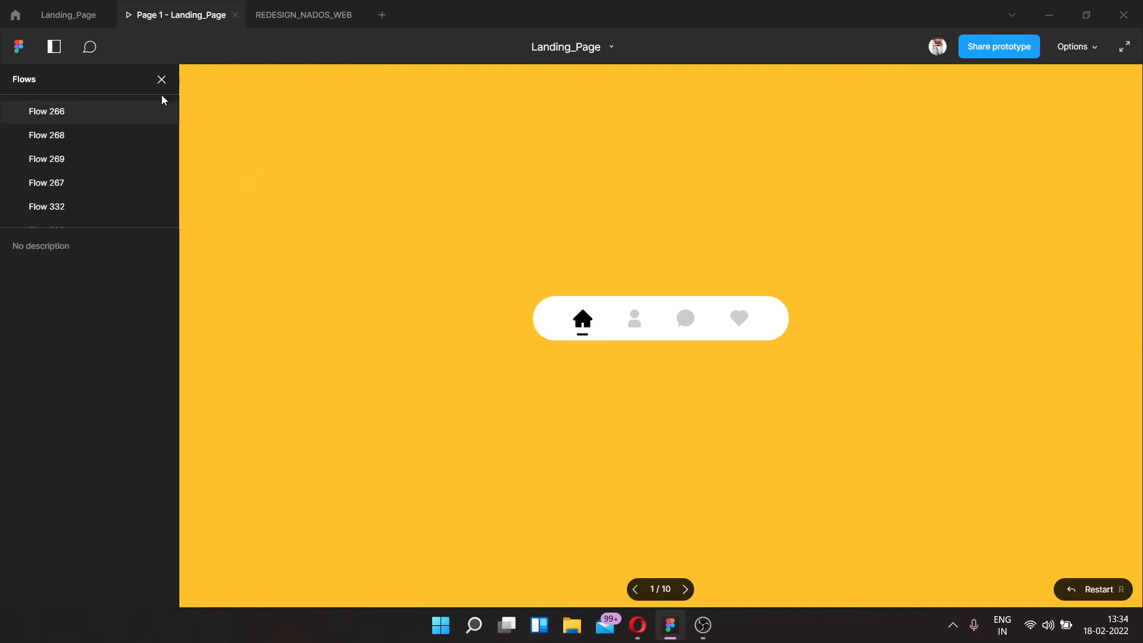
click(161, 79)
key(z)
key(z)
key(z)
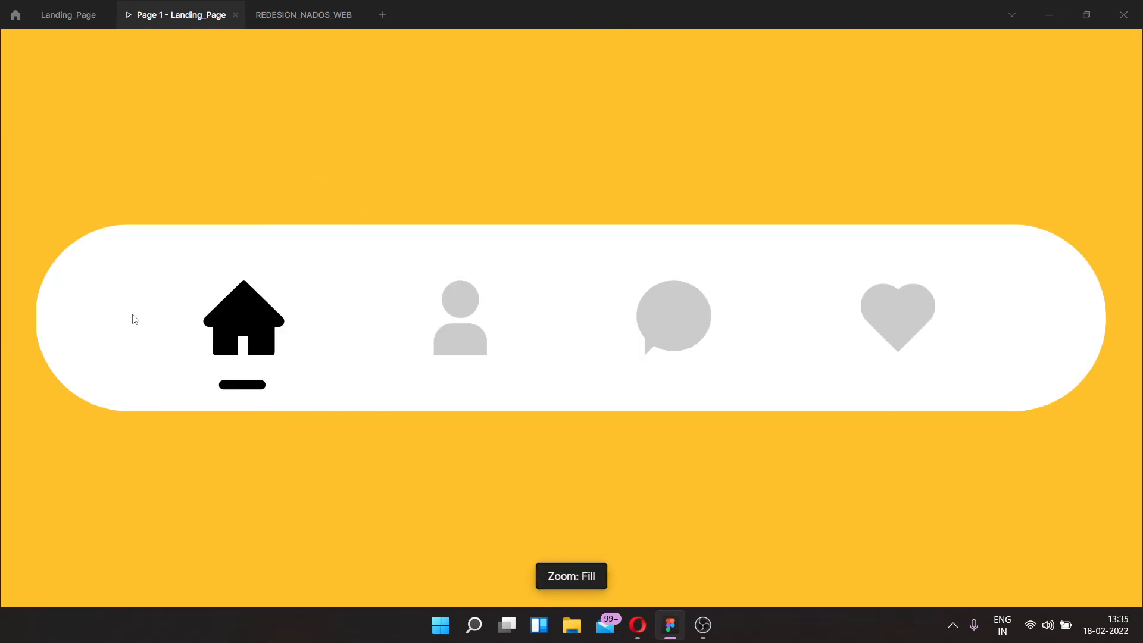
Step: Play the user, chat and heart icon transitions one after another in the prototype
click(467, 335)
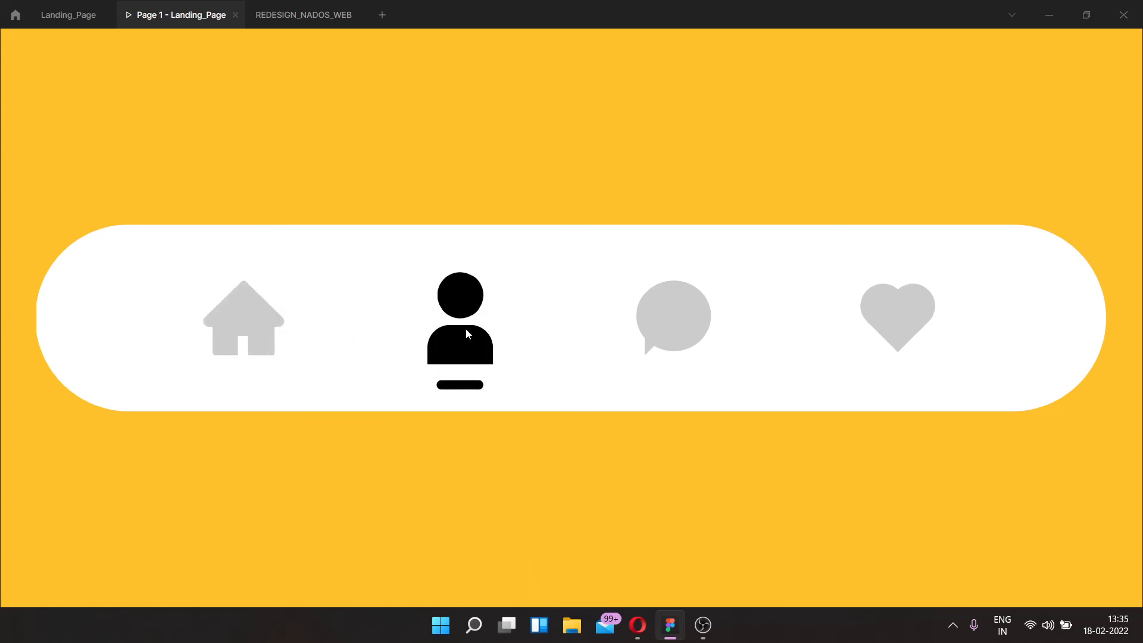
click(680, 322)
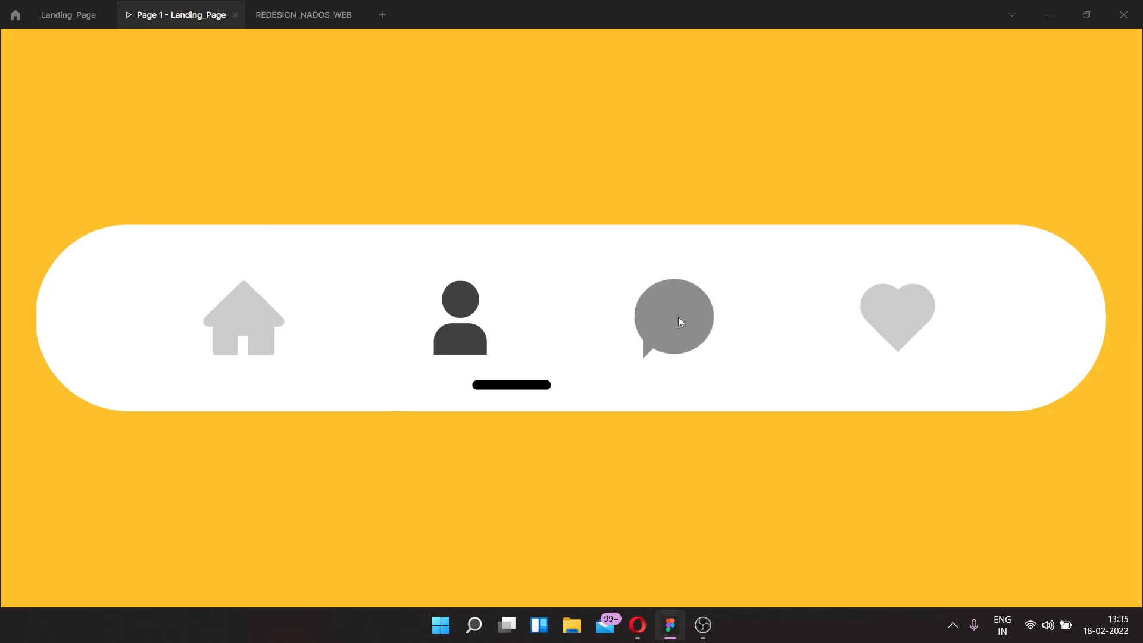
click(889, 321)
Step: Return to the Landing_Page design file and review the interactions from frame 1's user icon to frame 2 and from frame 2 to frame 3
click(70, 14)
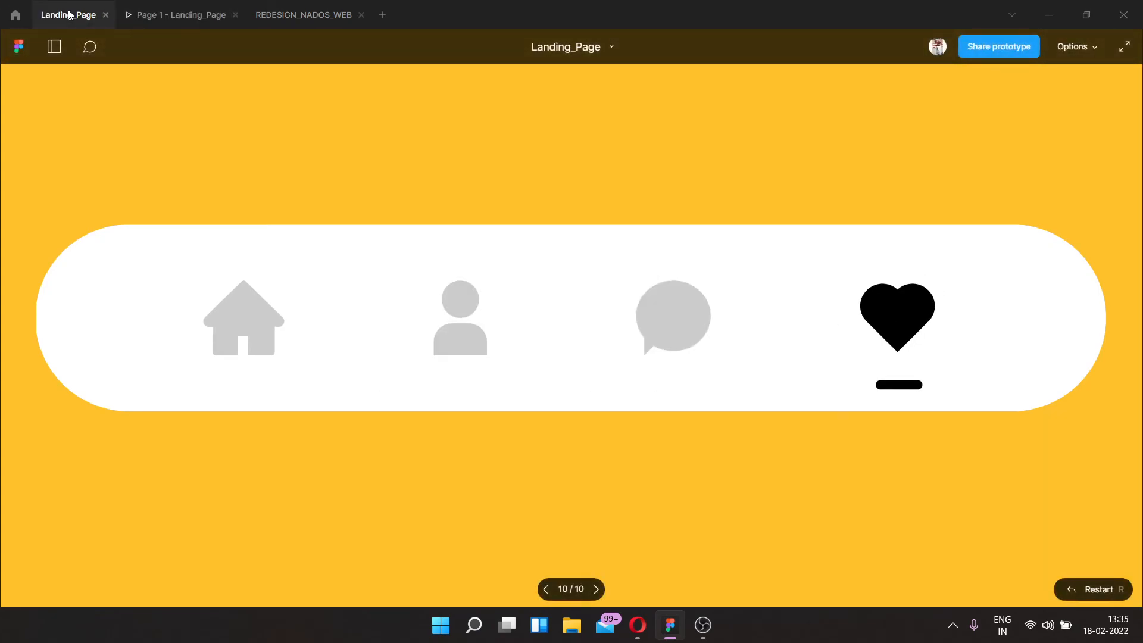
drag(384, 237, 350, 232)
click(914, 200)
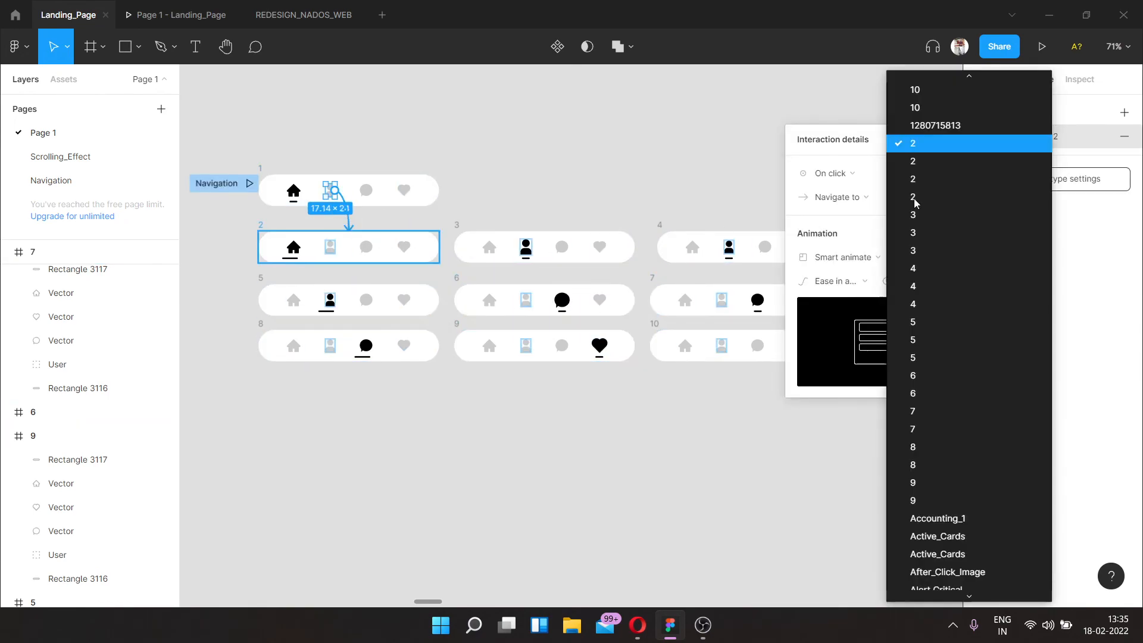
click(902, 143)
click(432, 246)
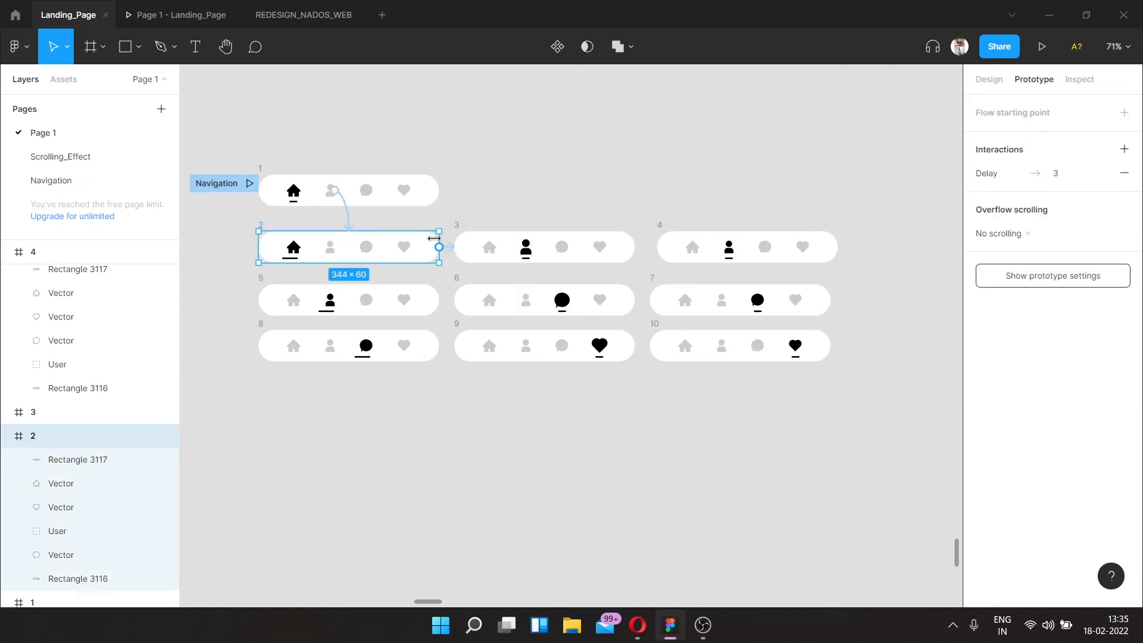
click(447, 247)
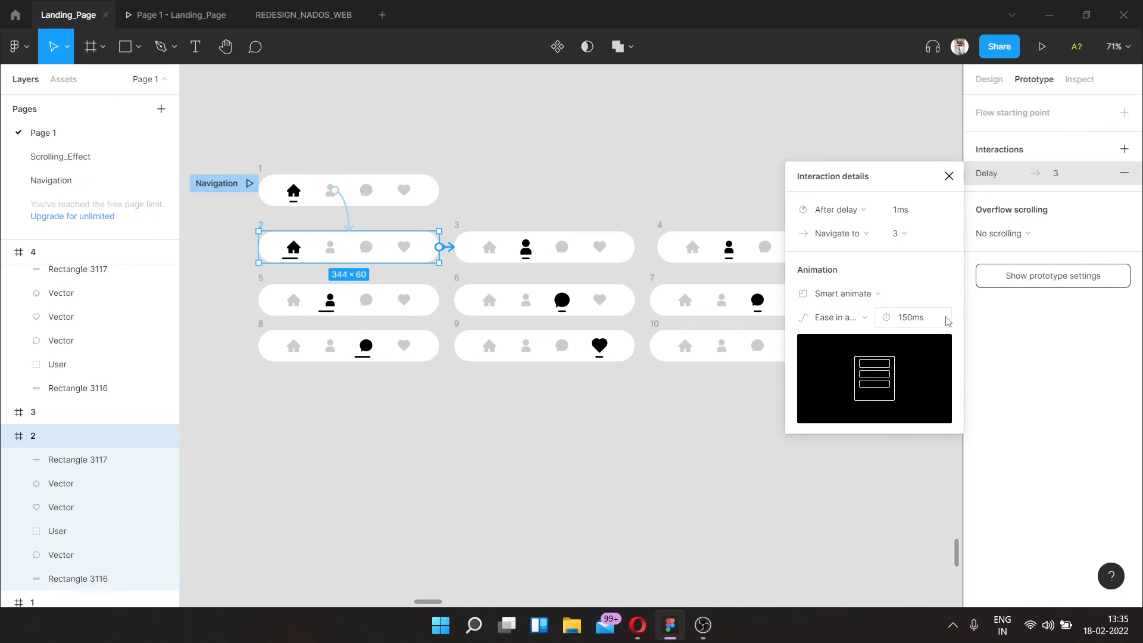
Step: Switch back to the running prototype and replay the user icon's transition from the home state
click(171, 16)
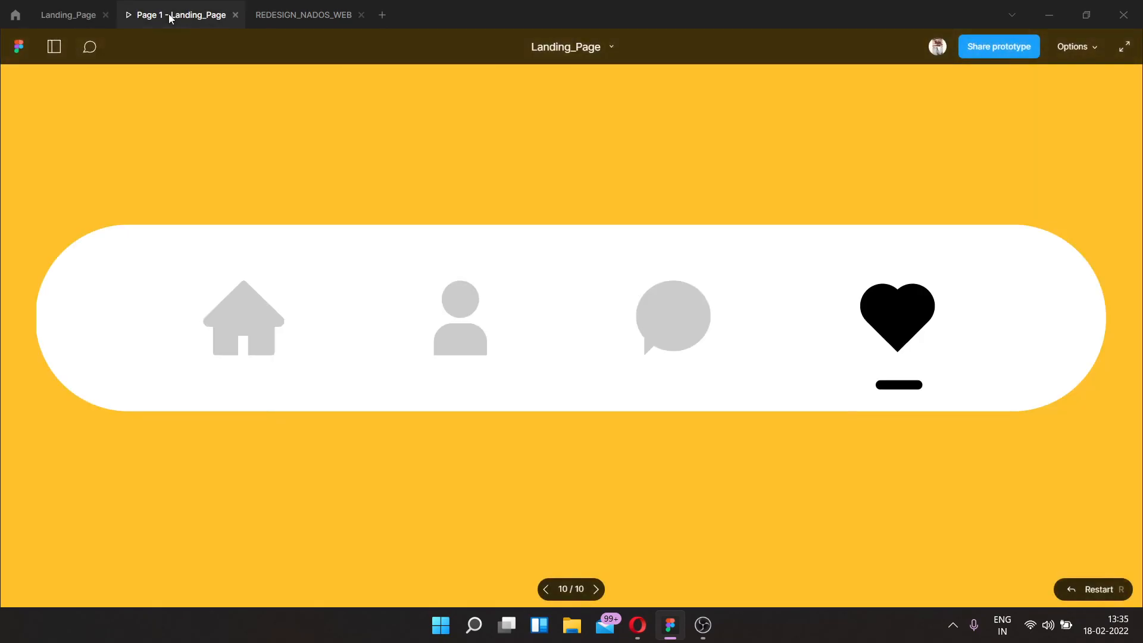
click(473, 345)
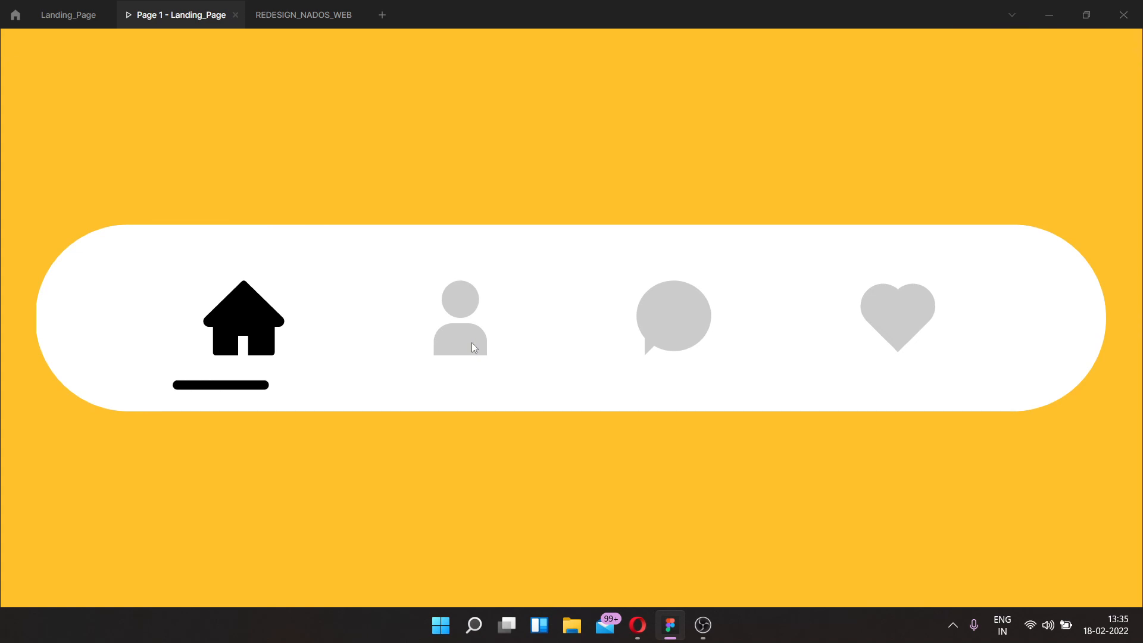